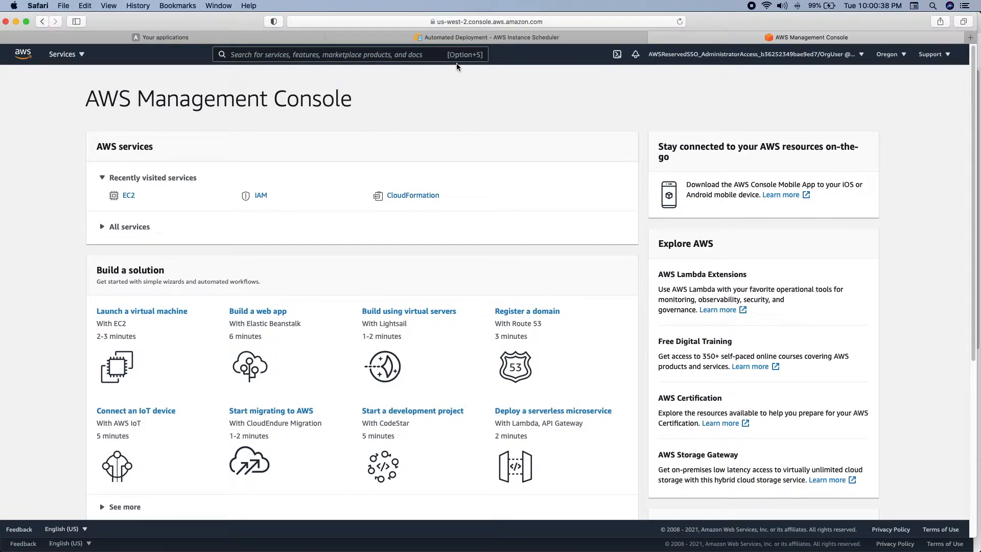
Find Step 5 of the Instance Scheduler deployment guide and launch the remote stack template from it
click(458, 38)
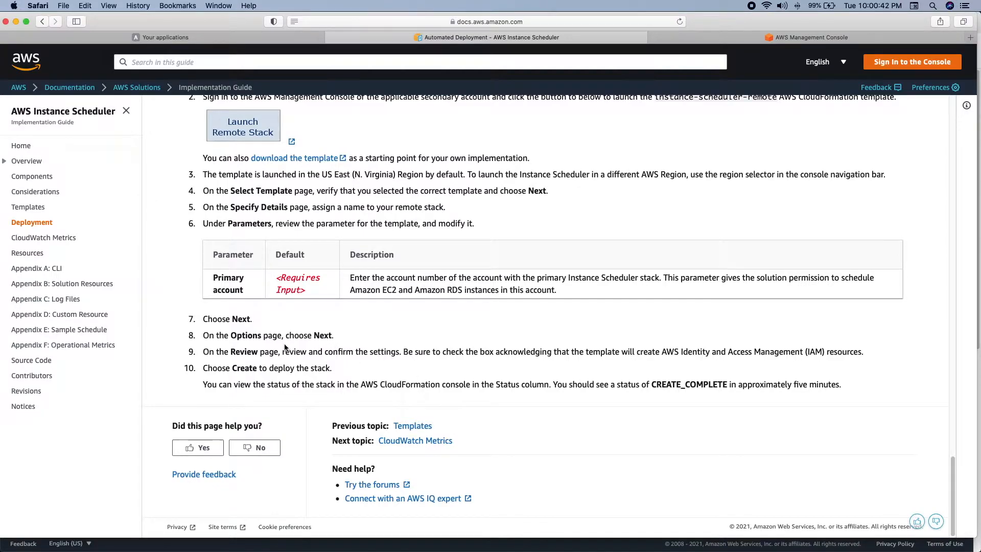
scroll(285, 347, up, 3)
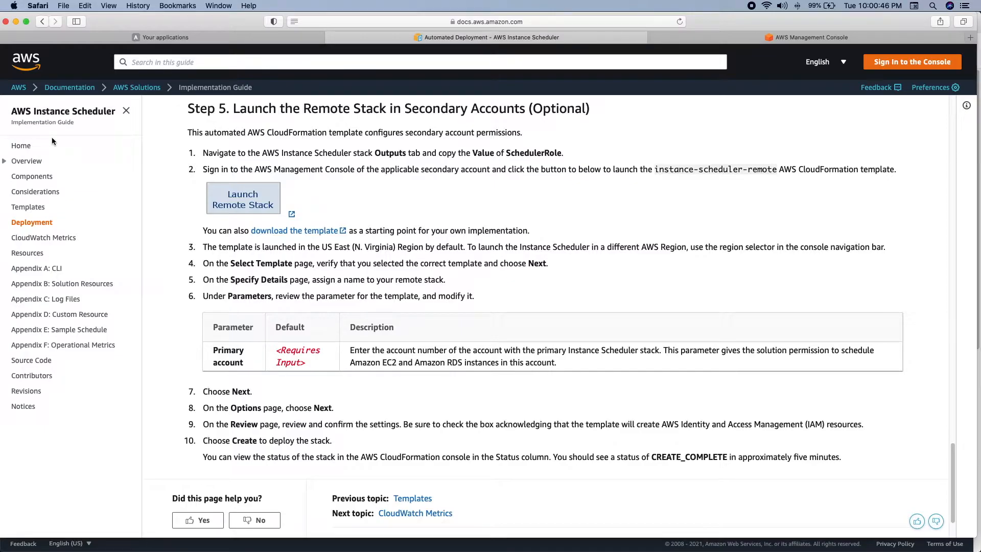
click(46, 225)
scroll(446, 333, down, 15)
scroll(446, 333, down, 20)
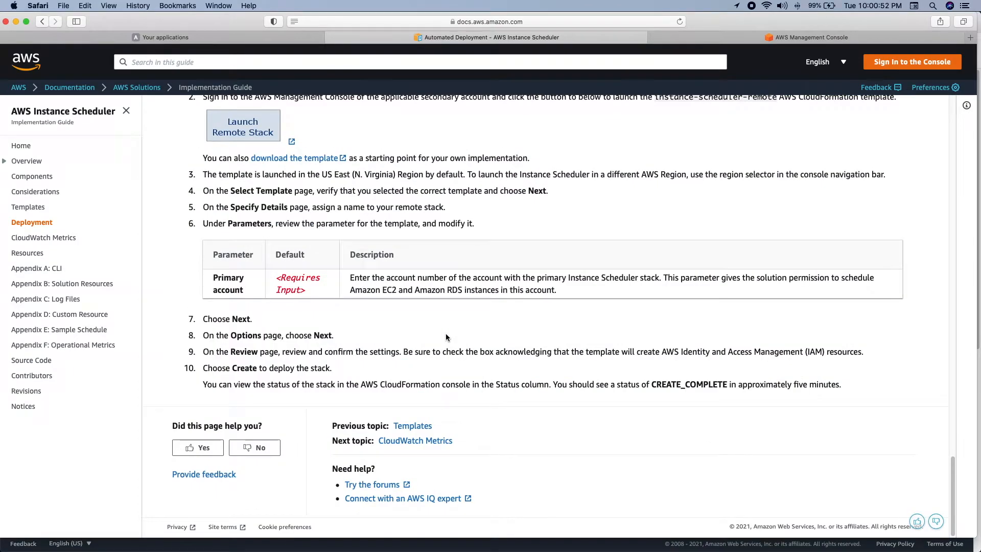
scroll(446, 337, up, 5)
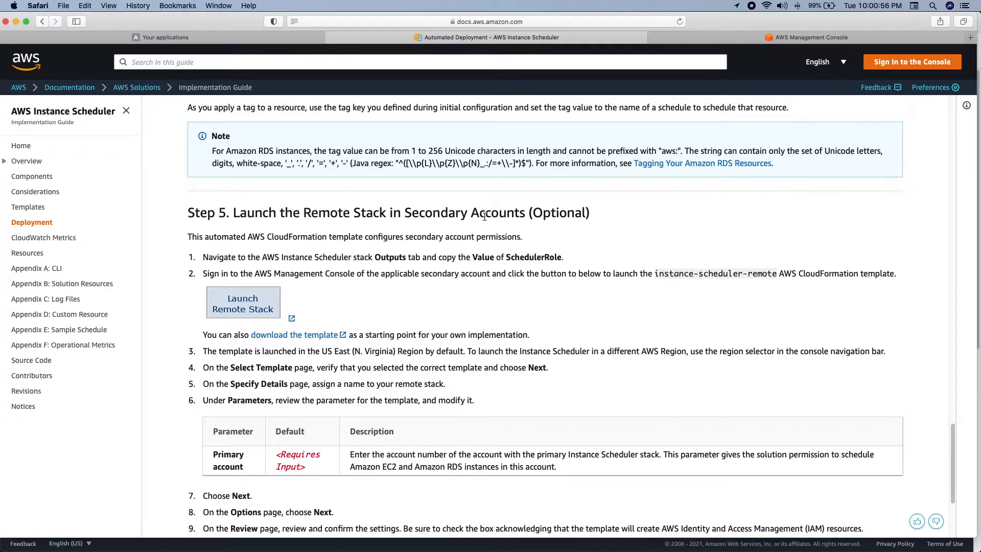
click(245, 310)
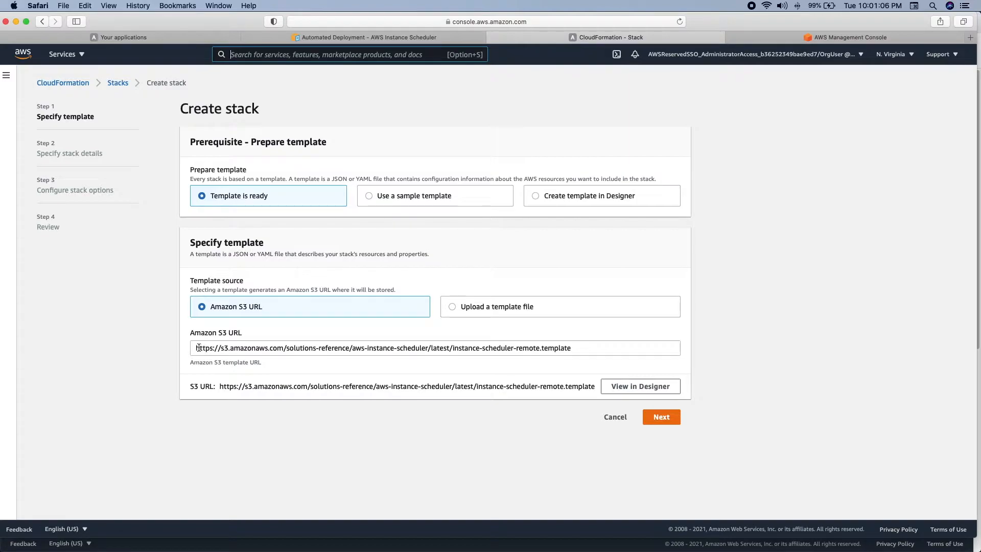
Accept the instance-scheduler-remote template's Amazon S3 URL as the template source and continue to the stack details
drag(197, 347, 572, 347)
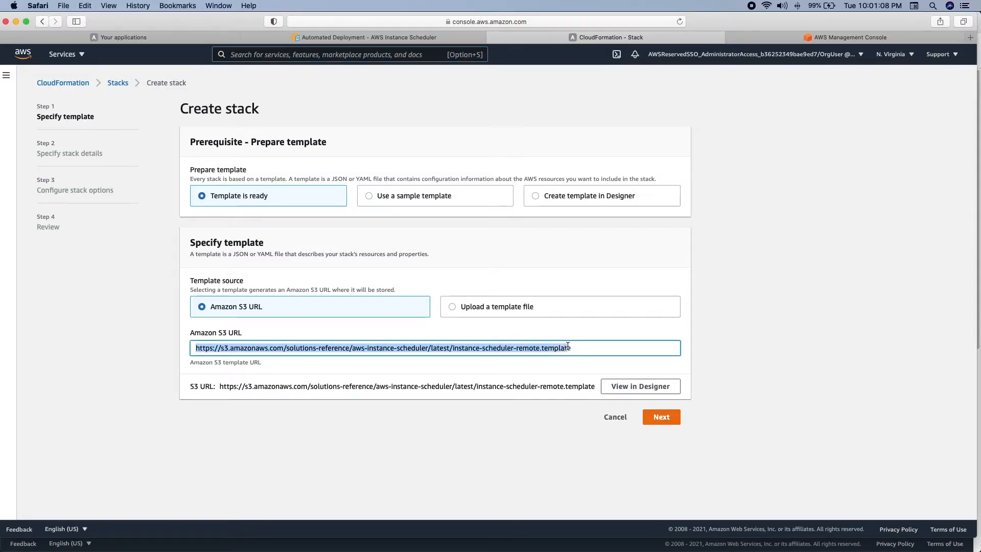
click(588, 433)
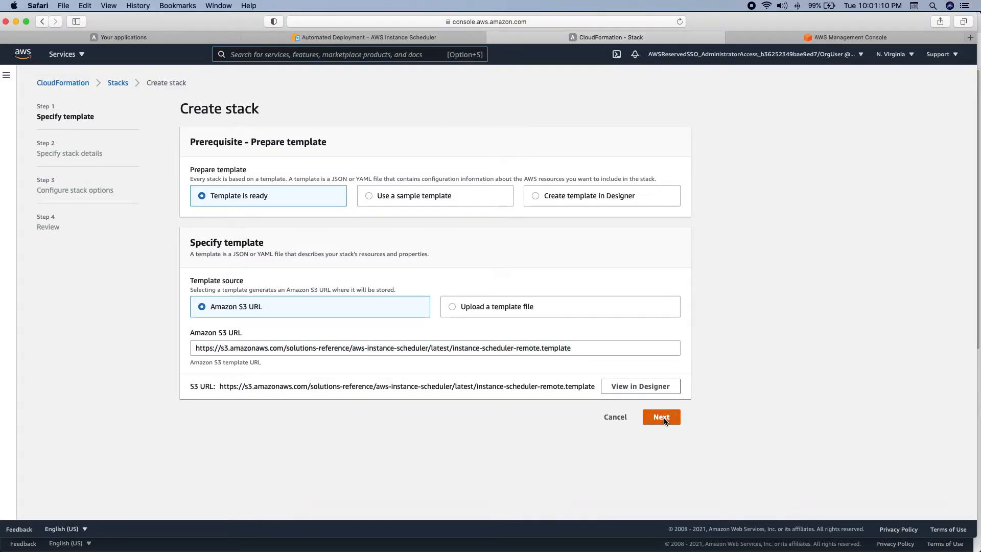
click(663, 417)
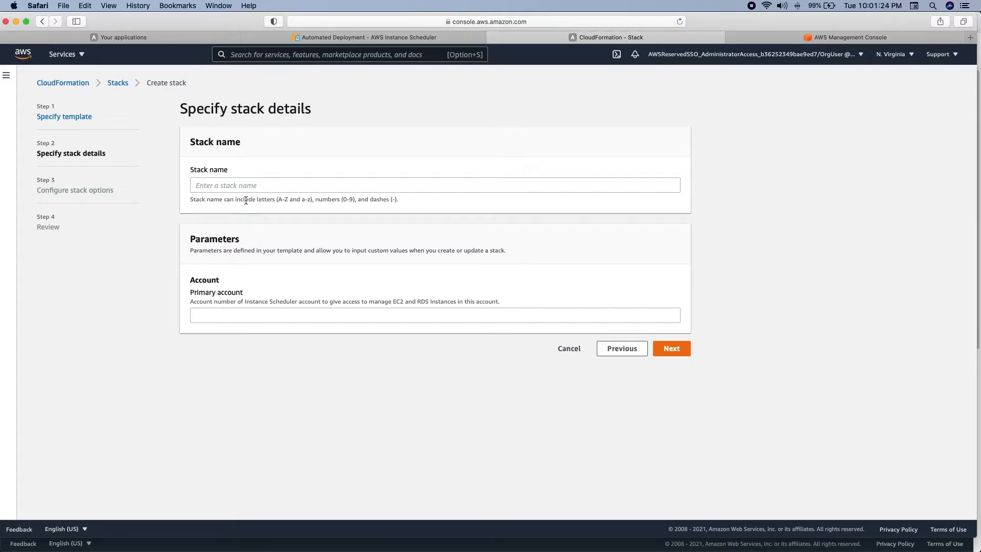
Name the stack Stackv2, enter the primary account's number, and proceed to the stack options
click(243, 185)
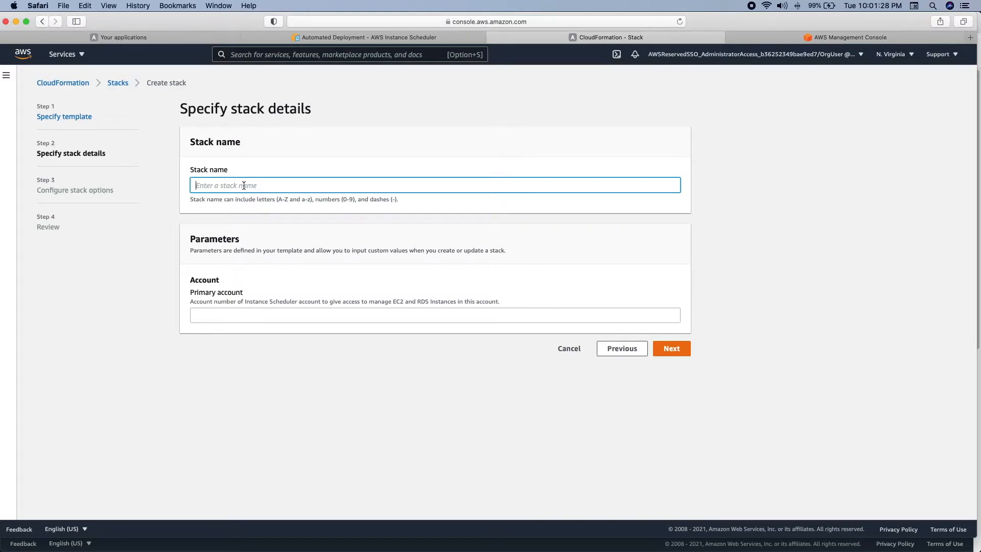
text(Stackv2)
click(240, 317)
text(12)
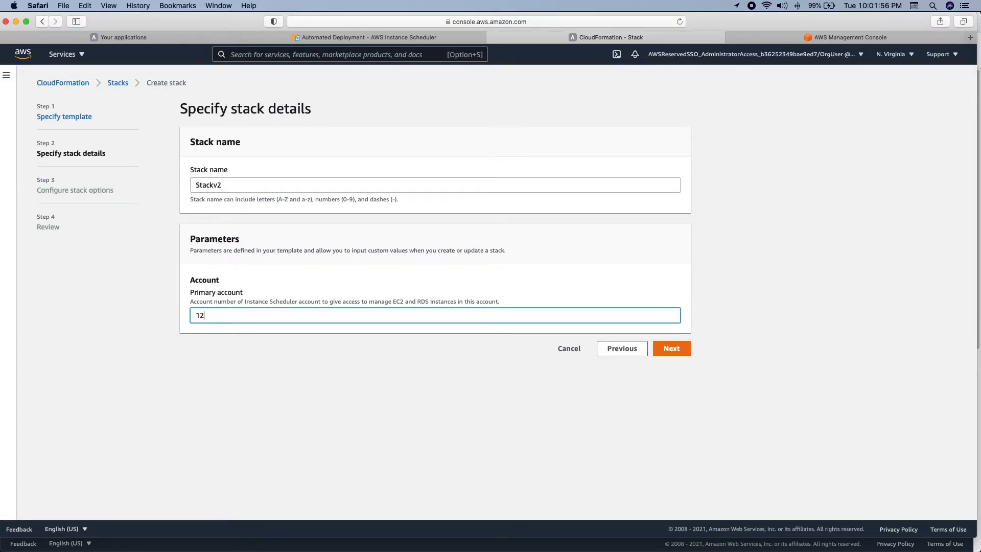
text(345456677)
click(660, 348)
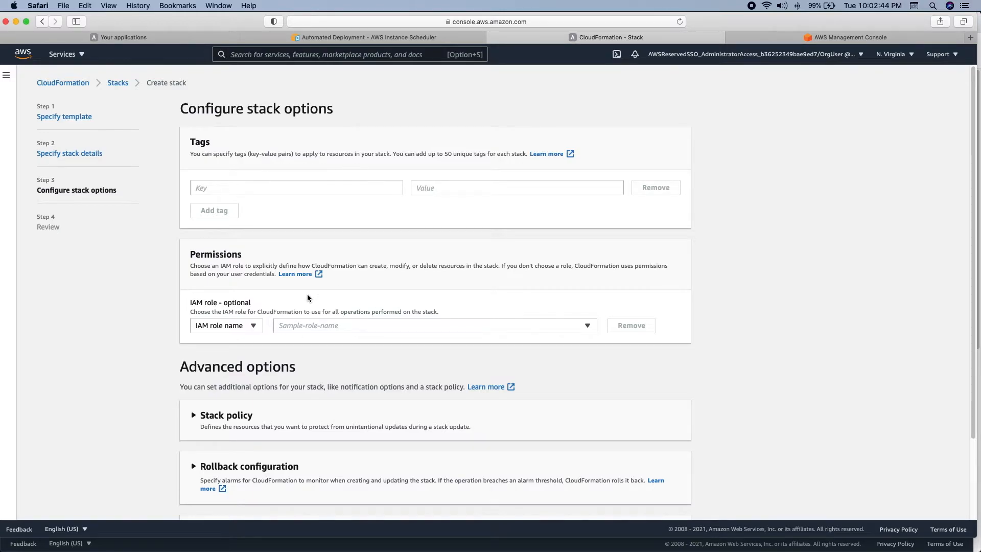
Leave the stack options at their defaults, go through the review page, and cancel the stack creation
scroll(342, 363, down, 4)
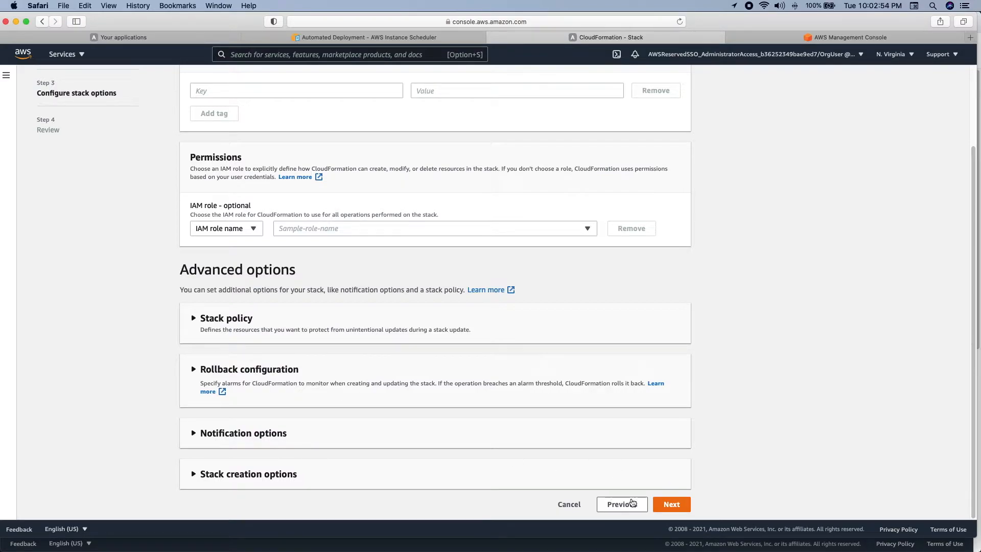
click(671, 506)
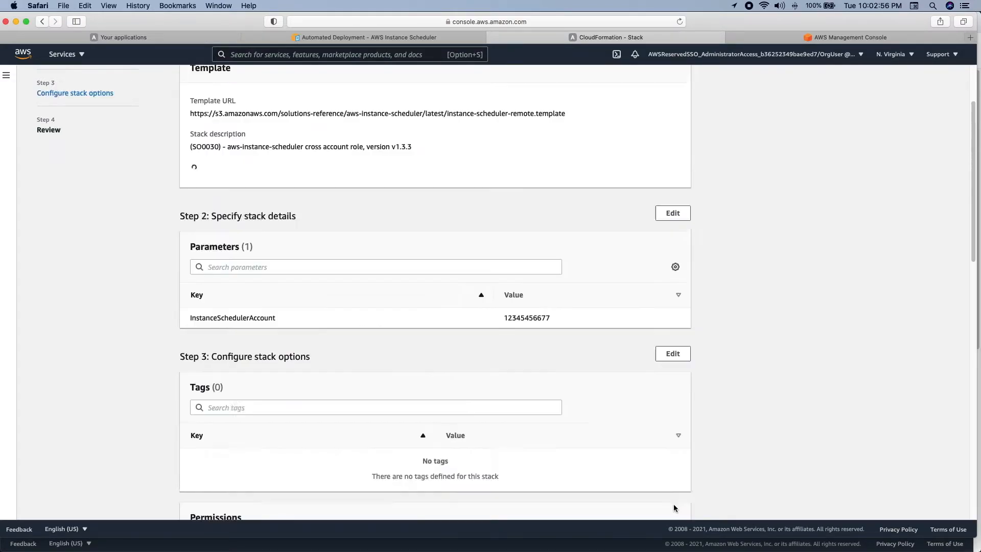
scroll(379, 369, down, 10)
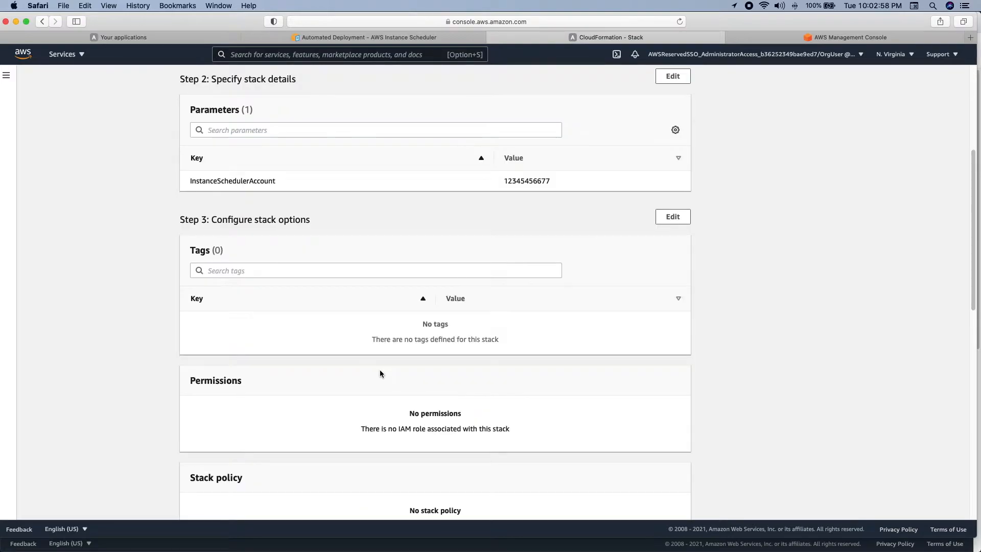
scroll(382, 369, down, 6)
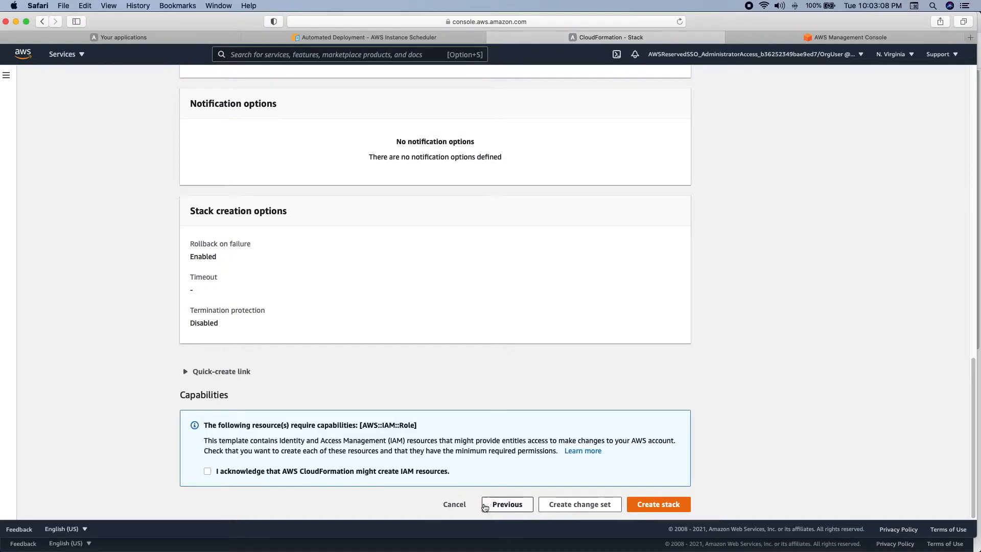
click(454, 504)
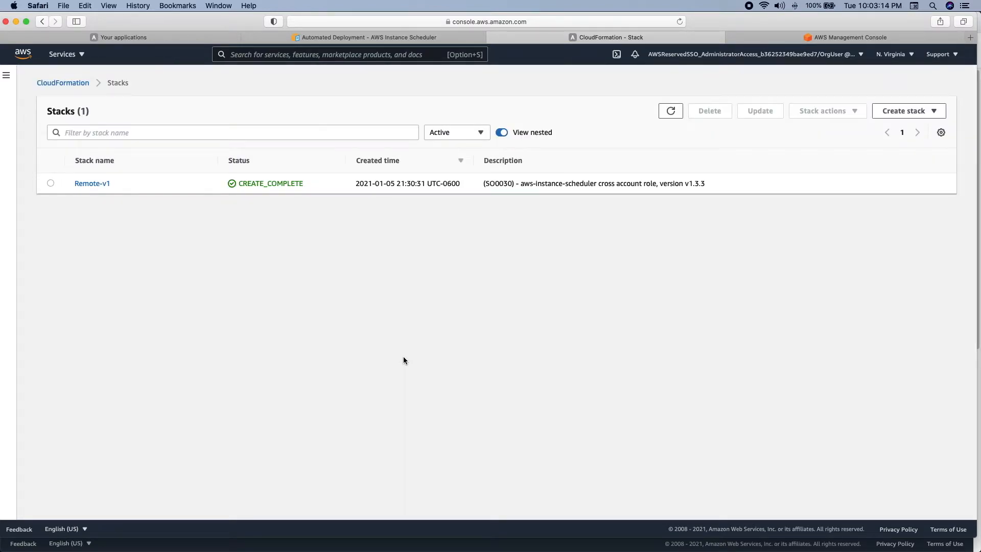
Open the cross-account IAM role among the Remote-v1 stack's resources and copy its role ARN
click(98, 185)
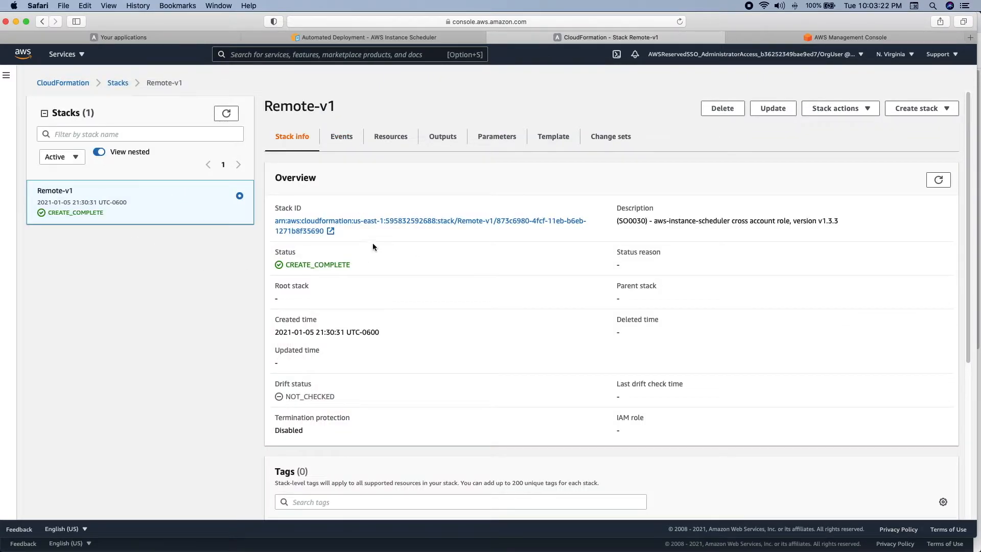
click(390, 139)
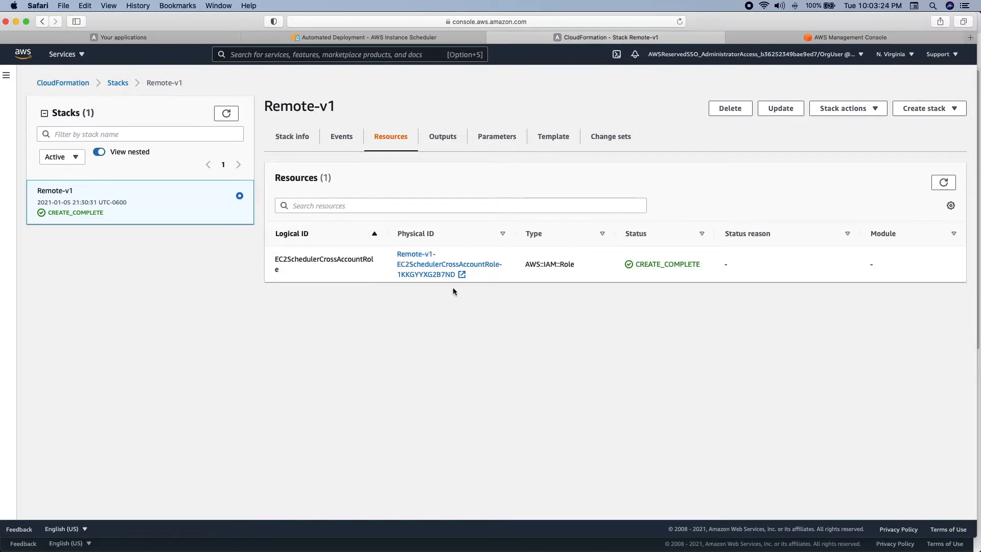
click(423, 275)
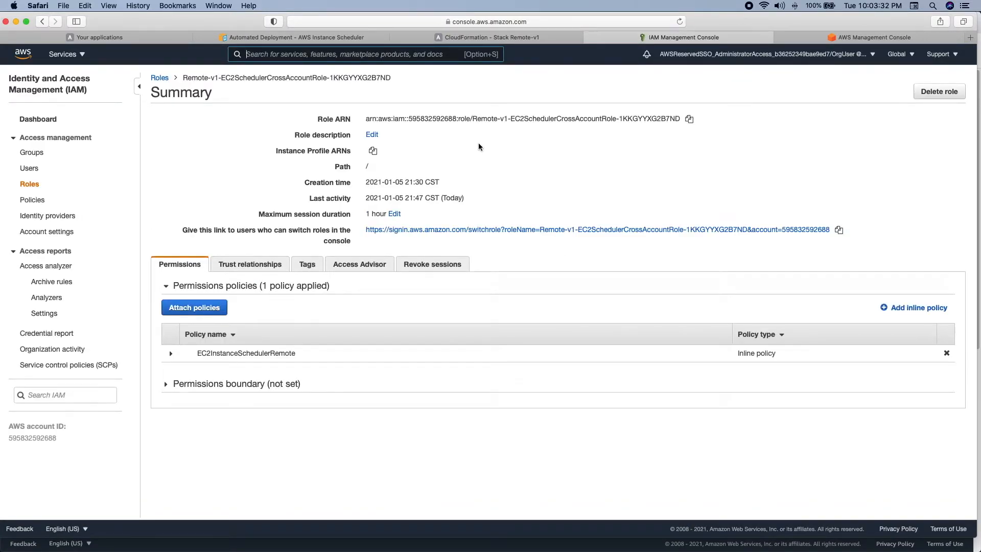
click(690, 120)
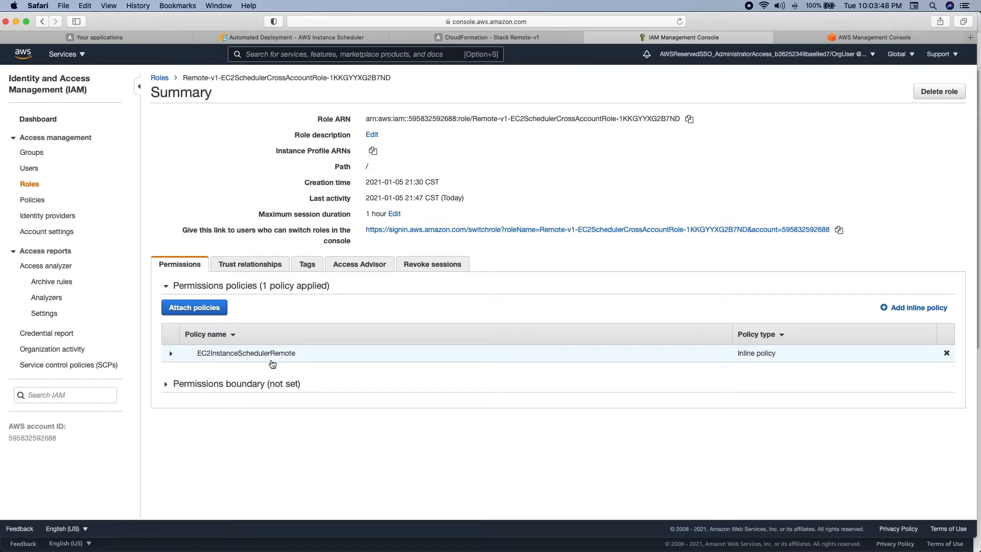
Examine the role's EC2InstanceSchedulerRemote policy, including the actions it allows on EC2
click(172, 355)
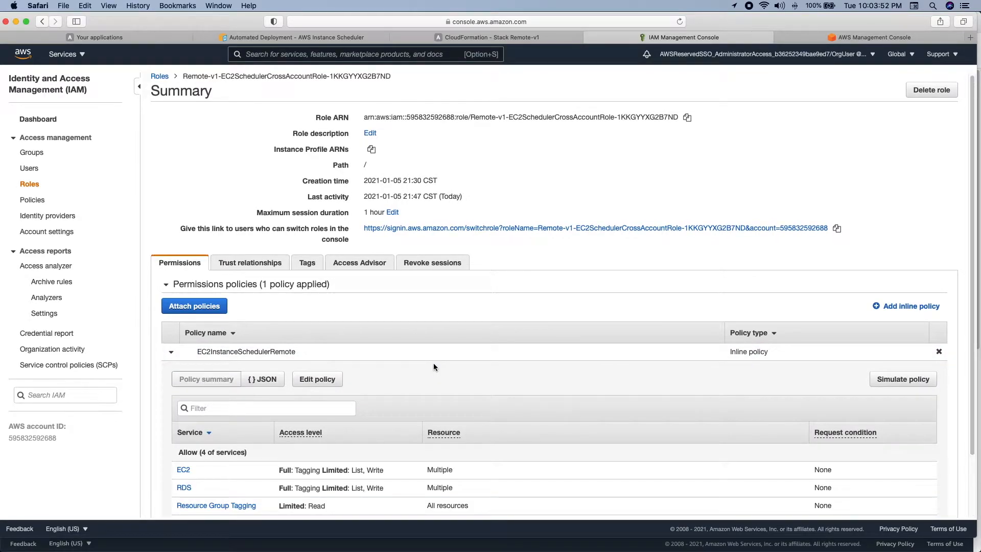
scroll(433, 365, down, 3)
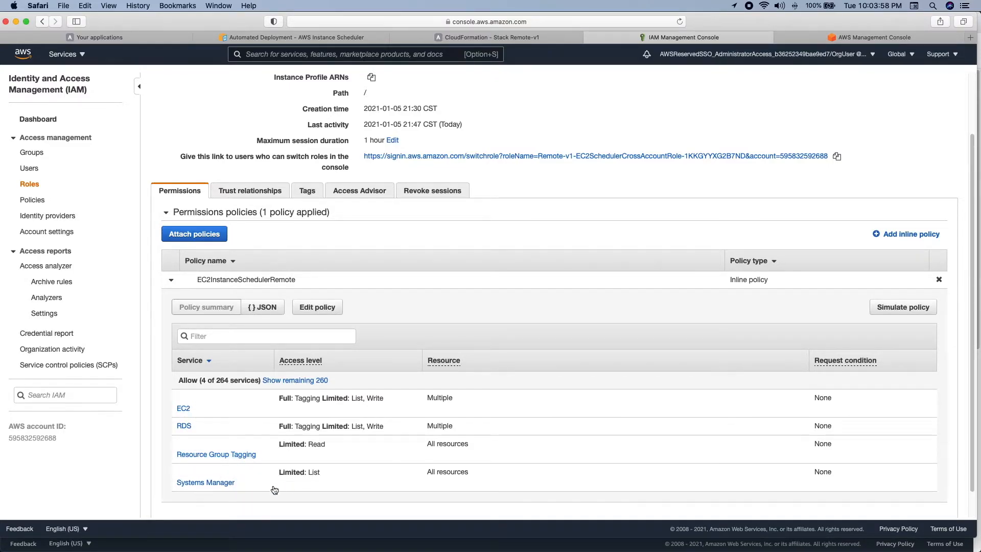
click(184, 408)
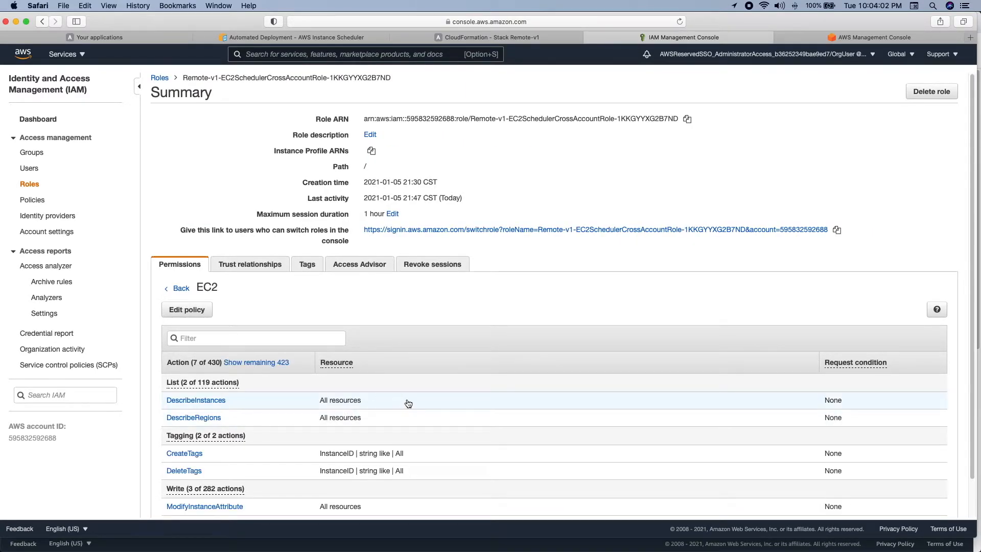
scroll(404, 404, down, 2)
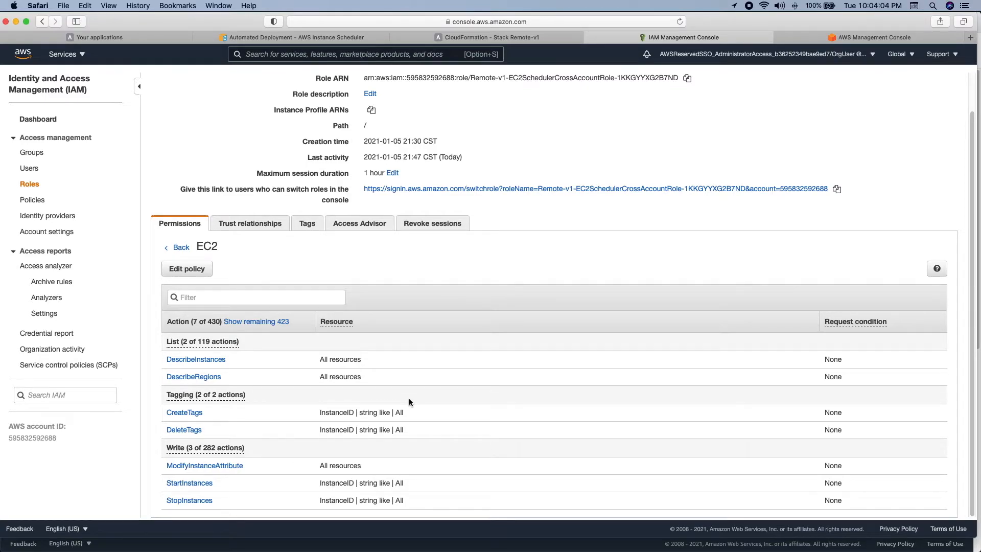
scroll(408, 397, up, 2)
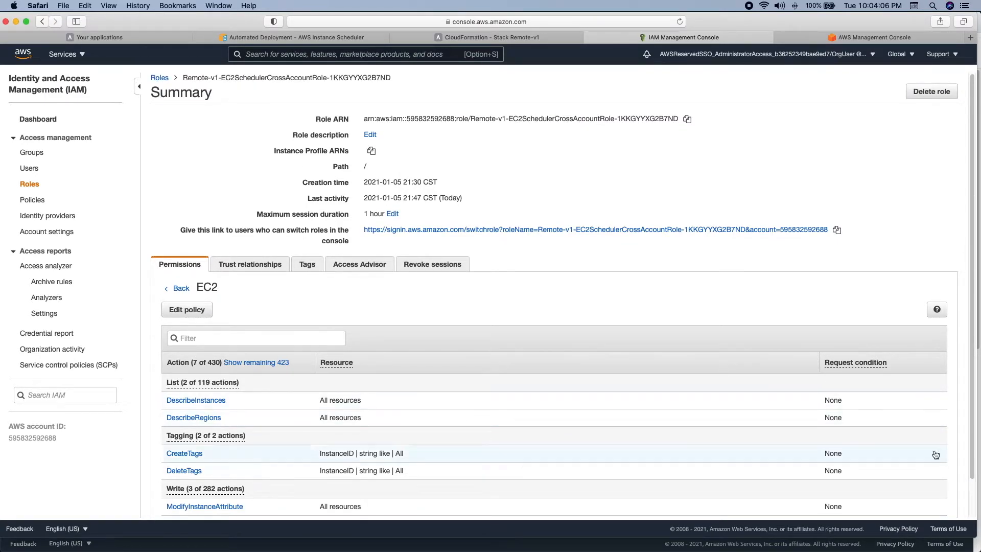
scroll(974, 424, down, 1)
scroll(973, 424, down, 1)
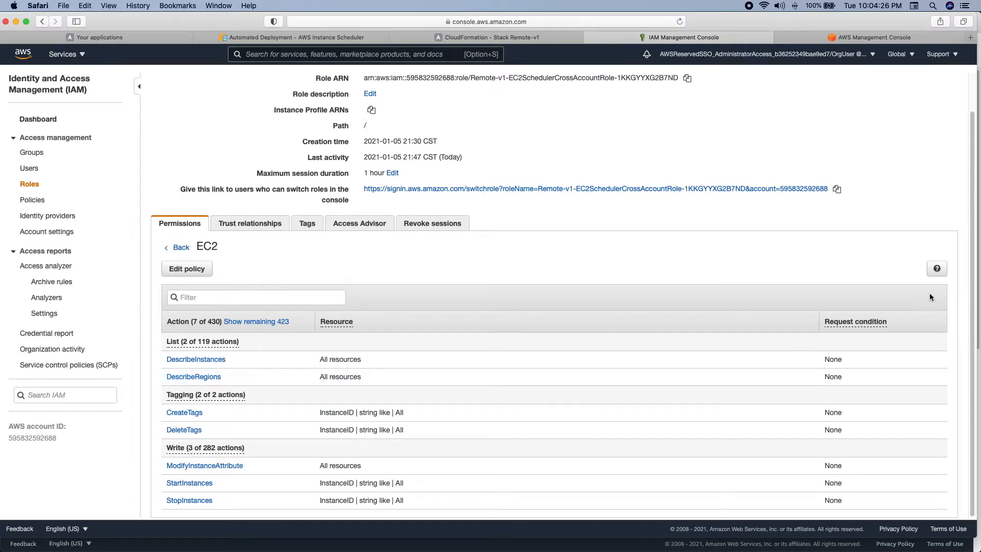
scroll(976, 222, up, 2)
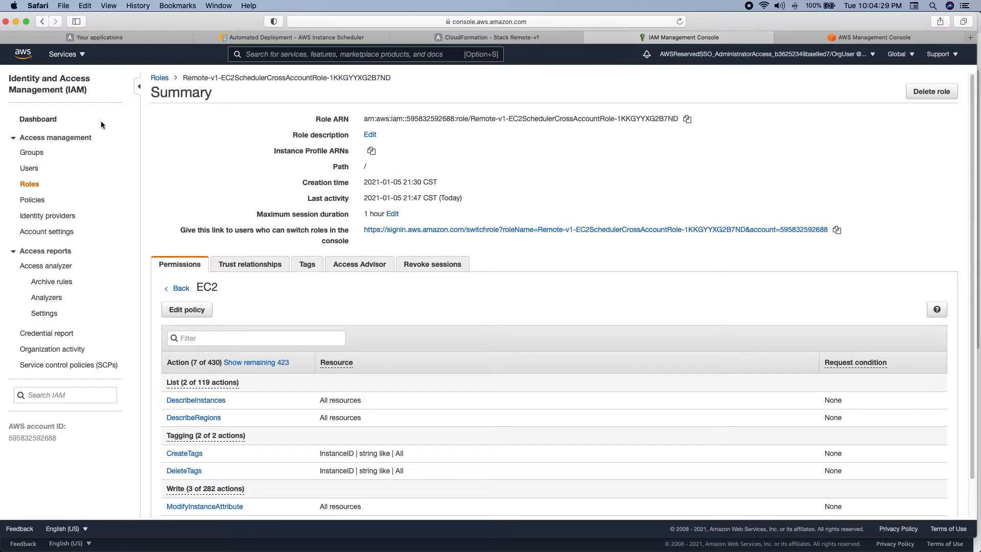
Open the EC2 instances list in N. Virginia and remove the running-state filter
click(83, 59)
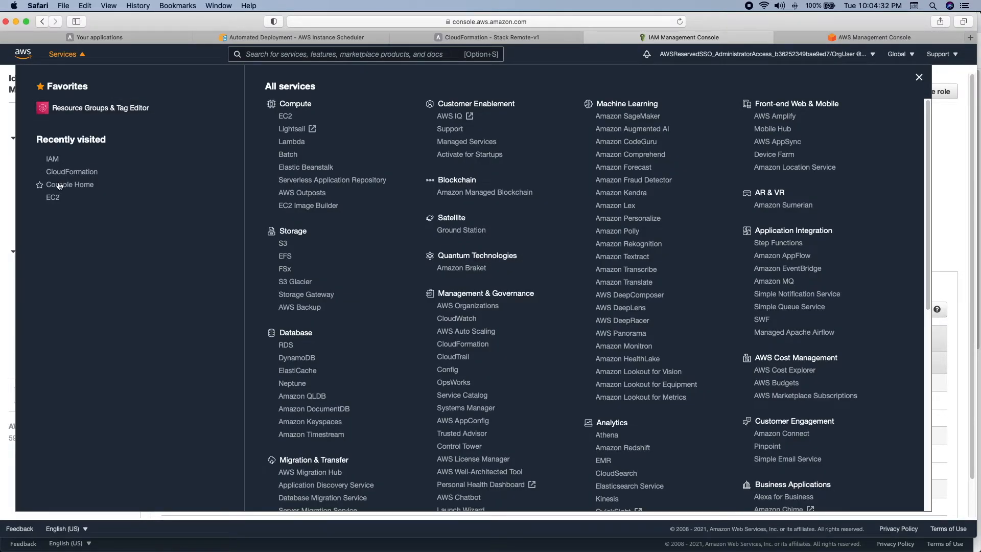
click(55, 198)
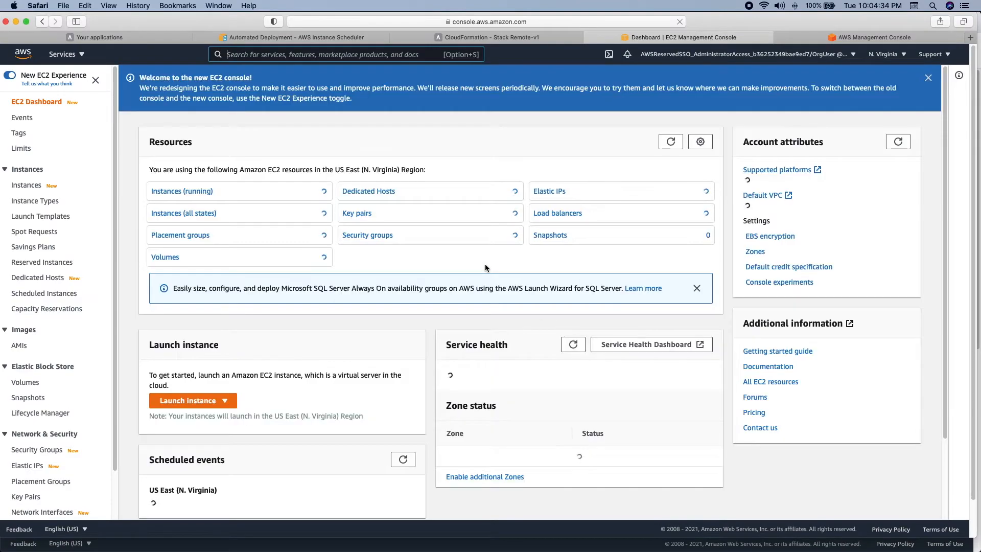
click(180, 193)
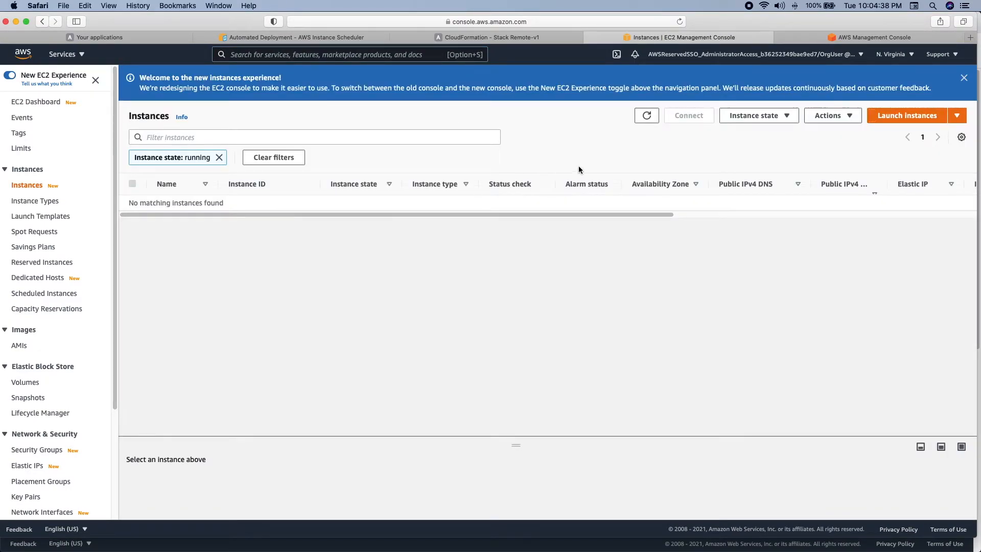
click(218, 158)
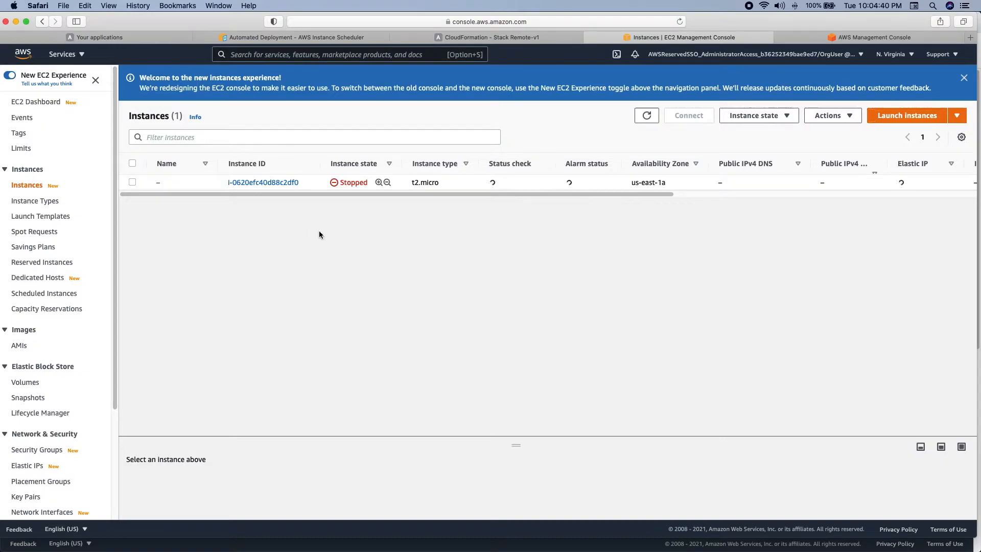
Start the stopped t2.micro instance in us-east-1a
click(132, 182)
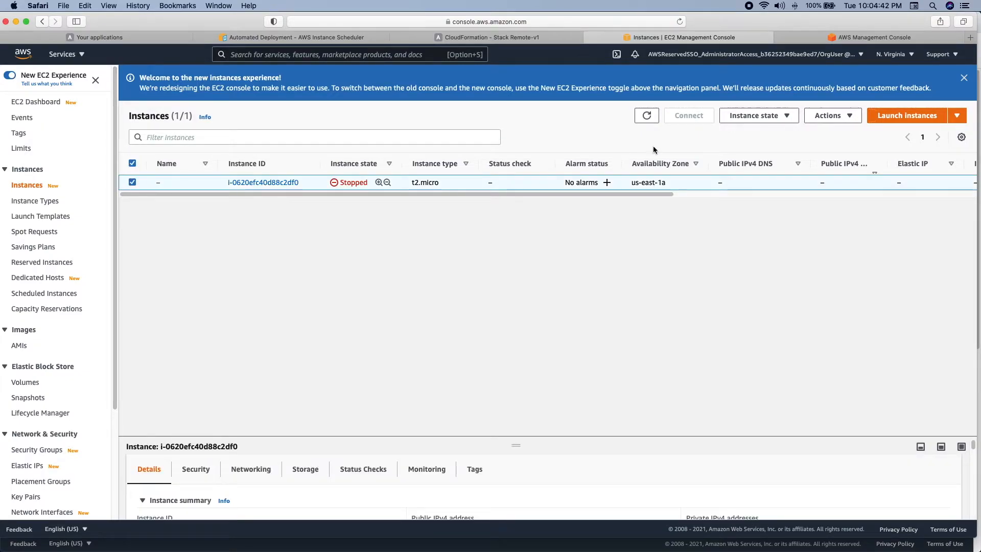
click(754, 116)
click(744, 147)
Switch to the Oregon region, start its stopped t2.micro instance, and refresh the instances list
click(912, 56)
click(828, 130)
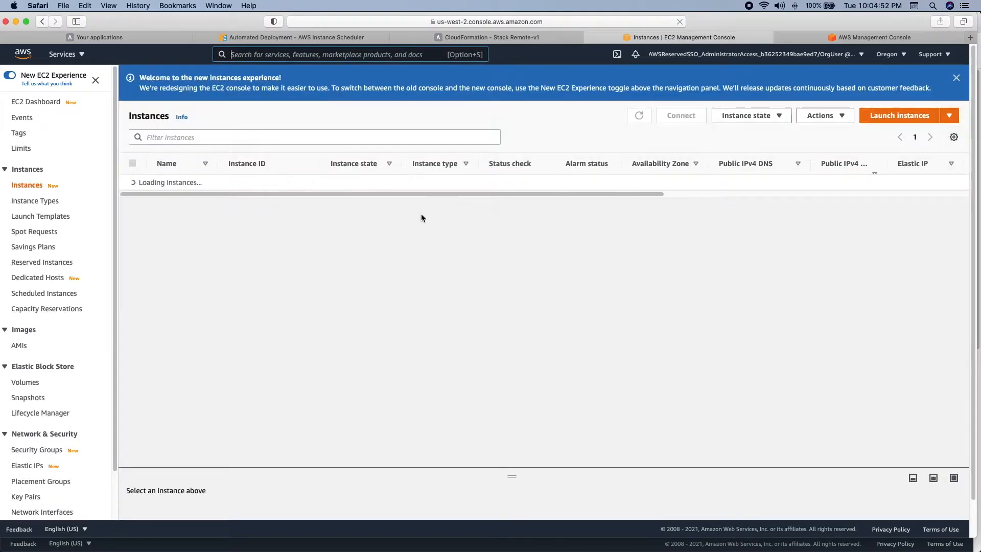
click(133, 182)
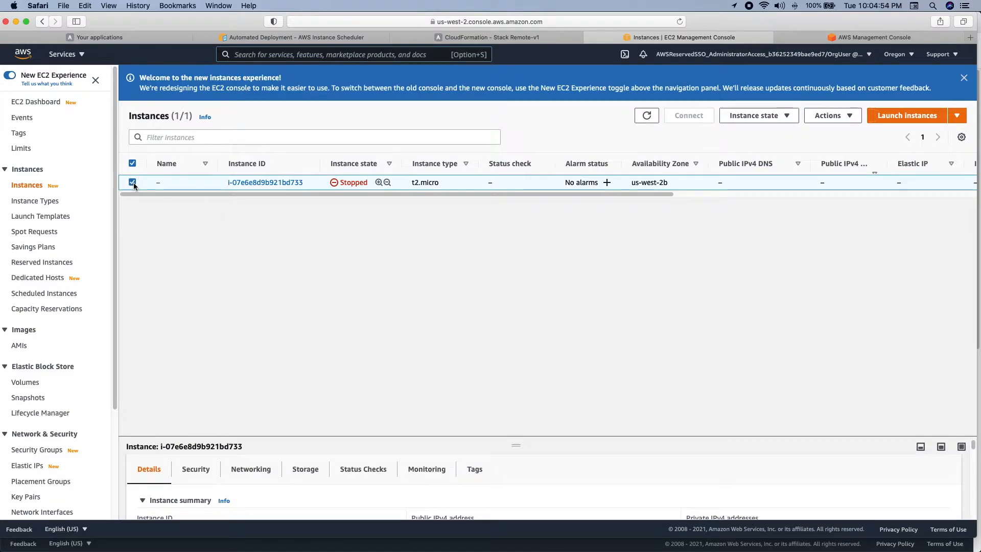
click(756, 115)
click(765, 144)
click(646, 143)
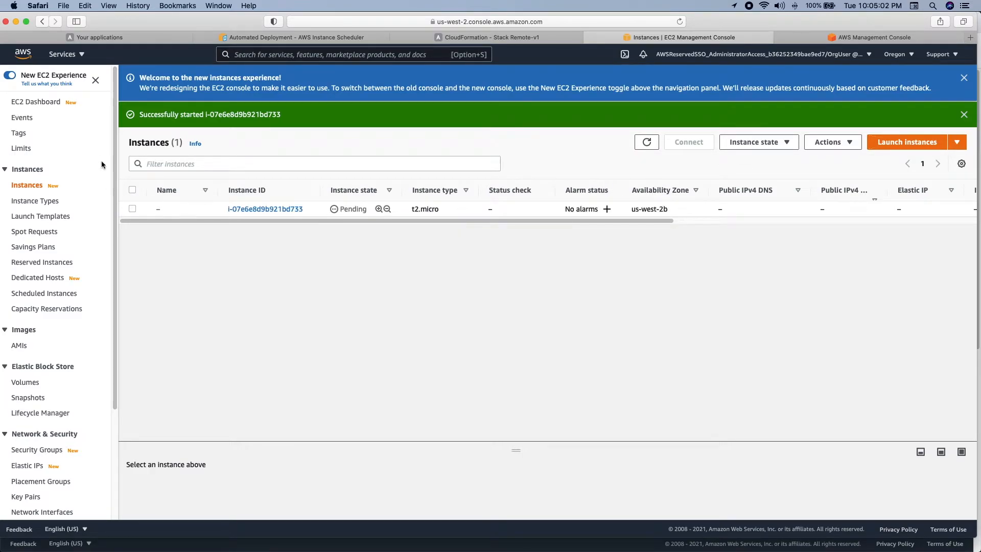
Check the tags of the Oregon t2.micro instance and refresh the instances list
click(131, 209)
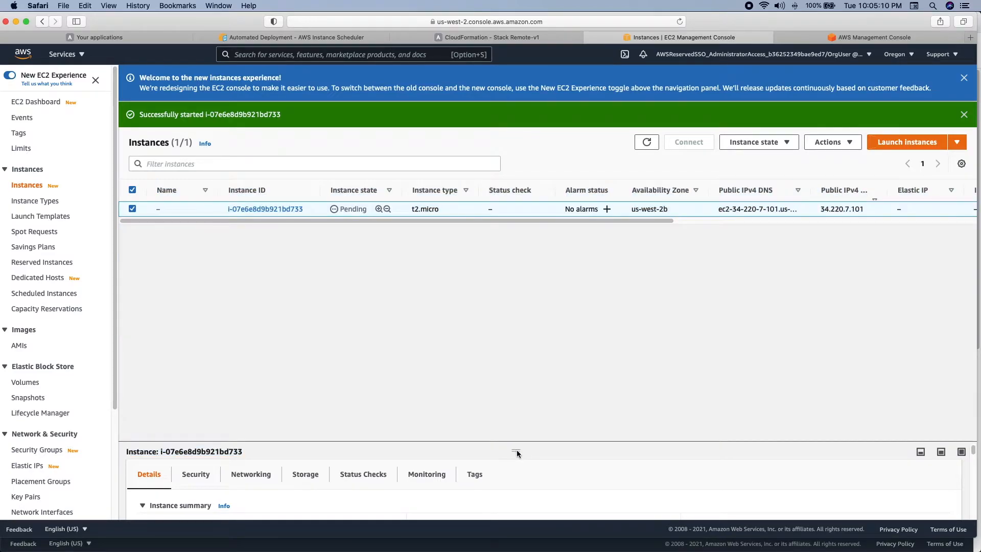
click(475, 474)
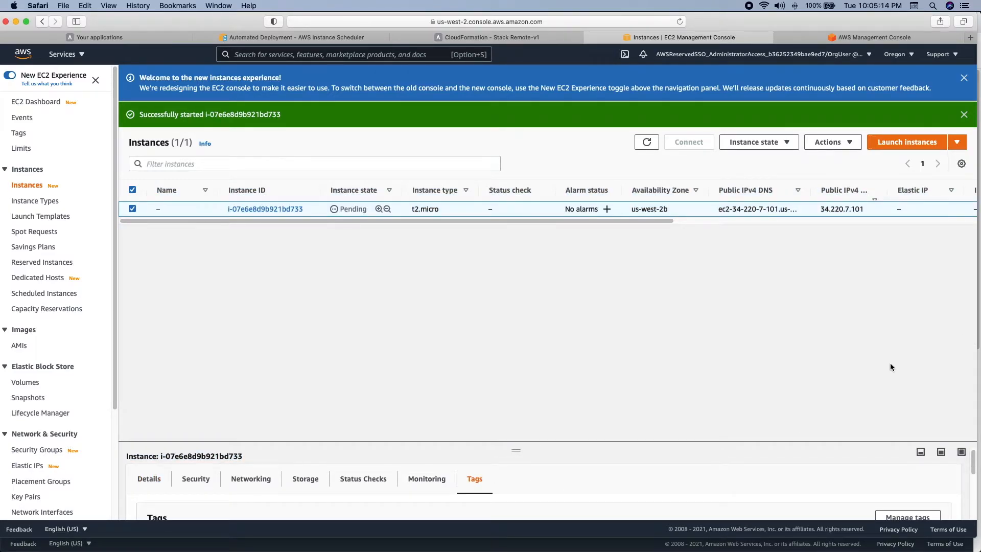
drag(970, 465, 971, 510)
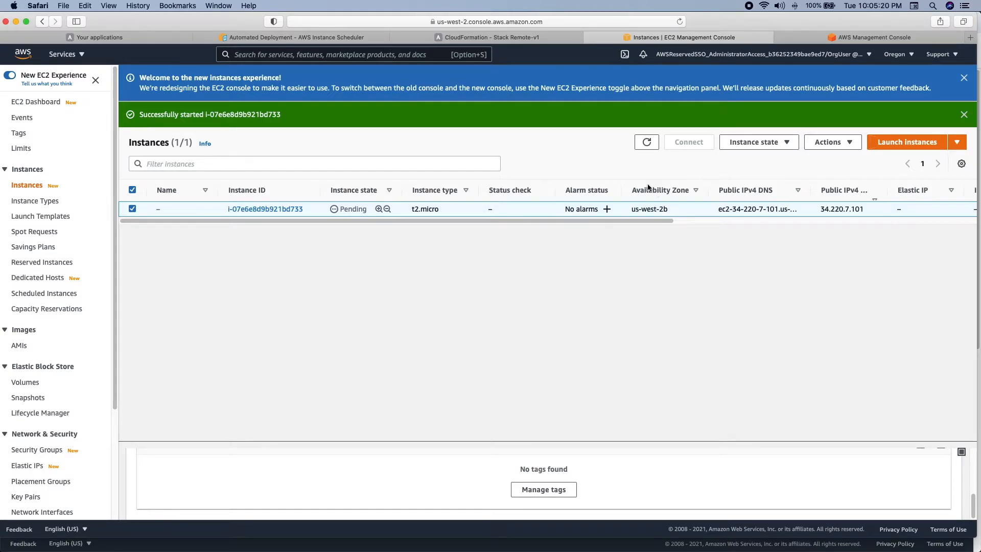
click(647, 142)
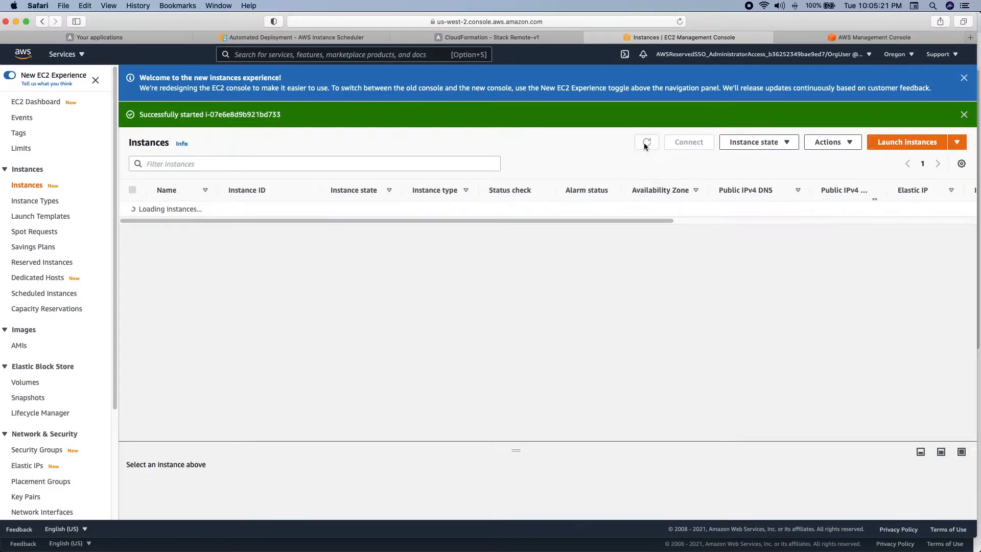
Switch to Chrome and launch the instance-scheduler CloudFormation template from Step 1 of the Automated Deployment guide
click(16, 22)
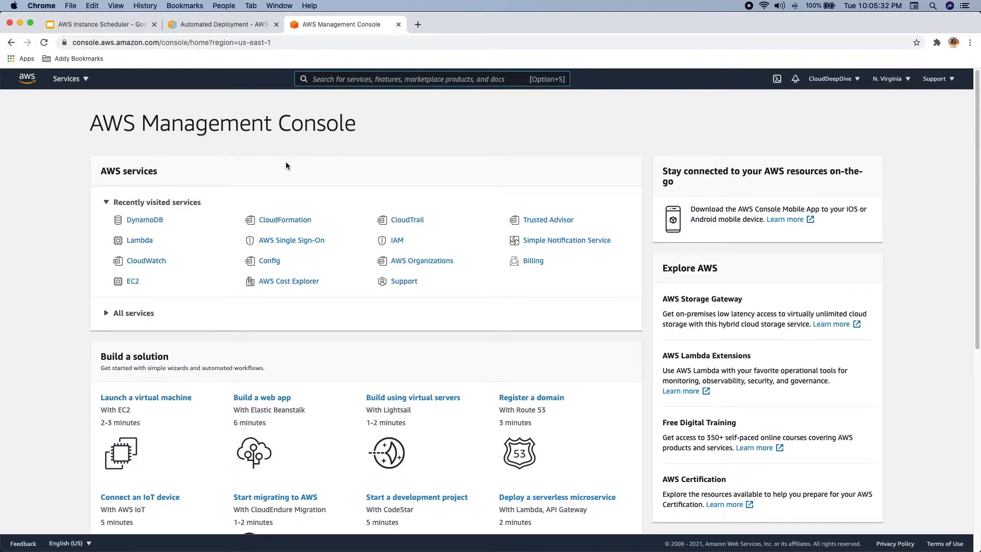
click(223, 26)
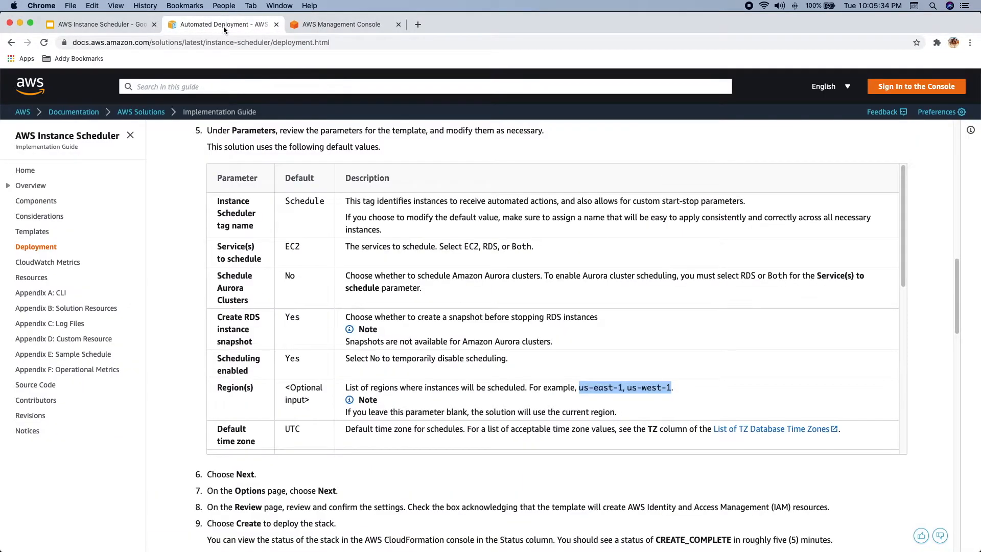
click(181, 253)
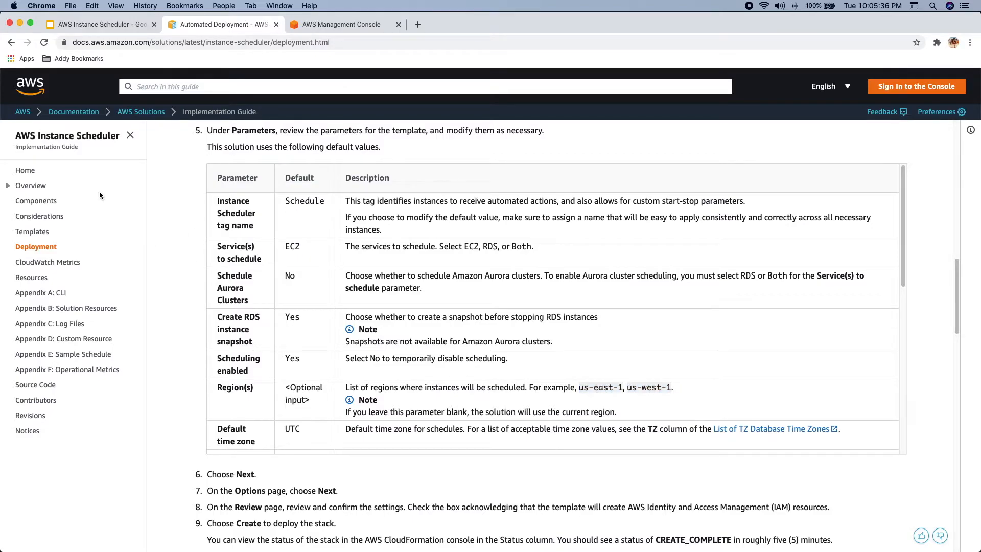
scroll(175, 255, down, 5)
scroll(174, 255, up, 6)
scroll(174, 257, up, 5)
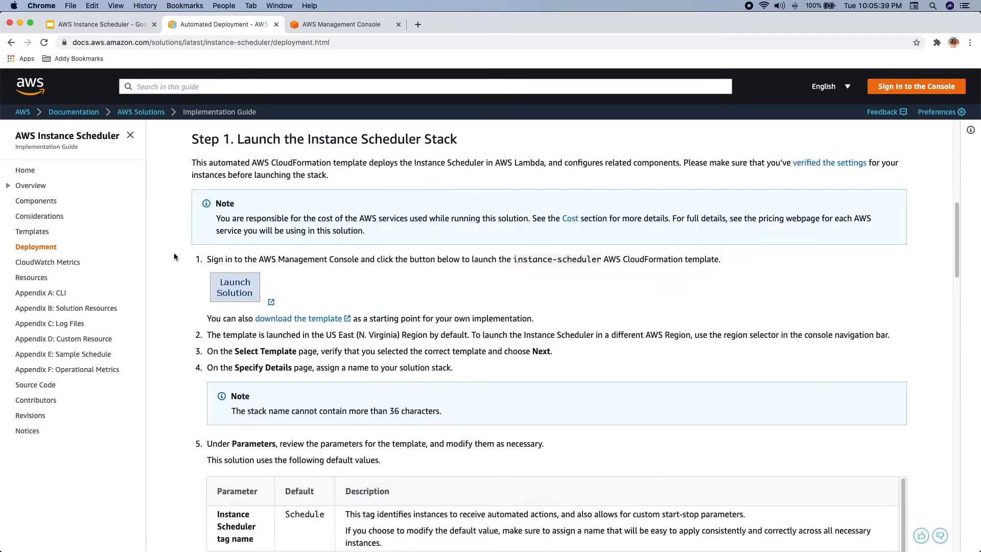
click(236, 287)
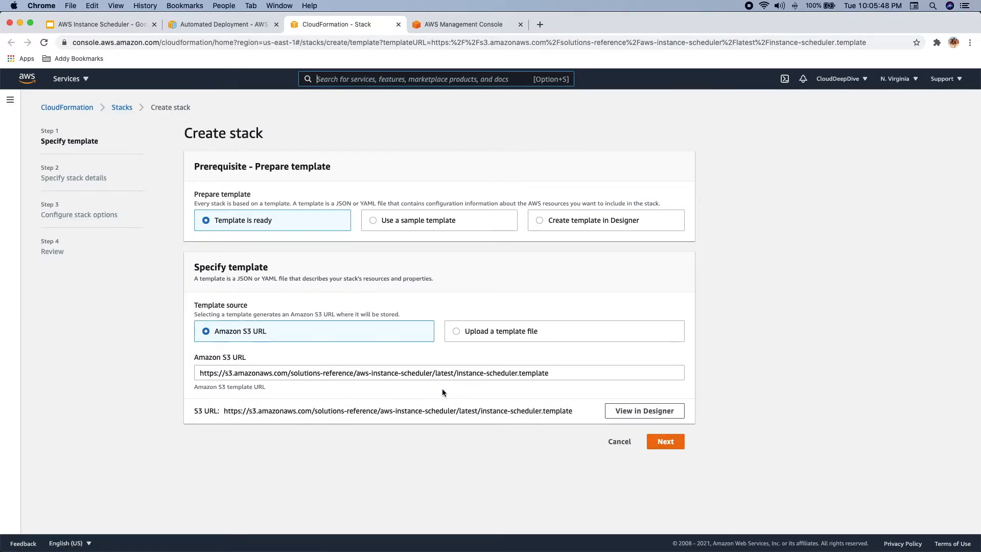
Accept the prefilled Amazon S3 template and name the stack masterstackv2
click(663, 442)
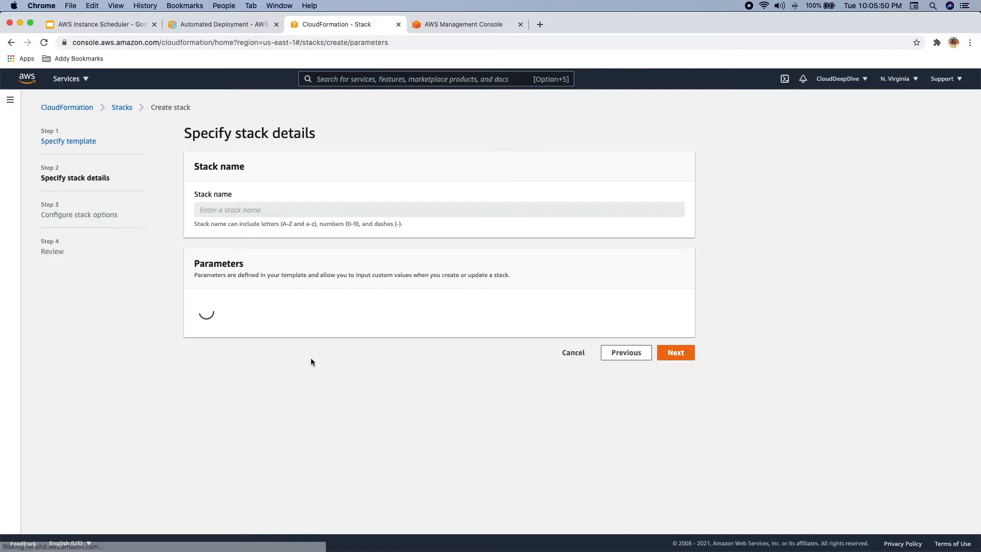
click(243, 210)
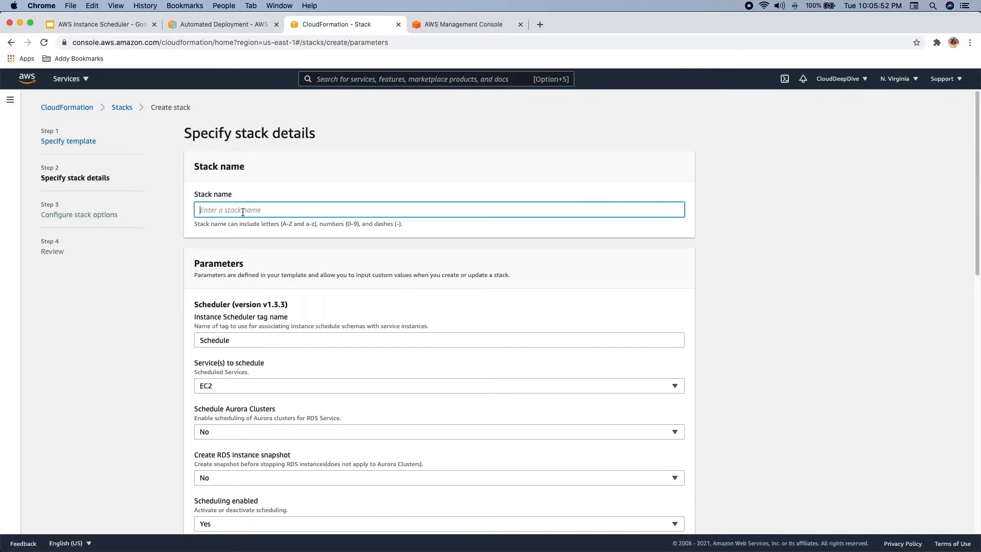
text(masterstackv2)
click(157, 350)
Review the Instance Scheduler tag name, the choices for services to schedule, and the Aurora cluster setting
scroll(157, 349, down, 3)
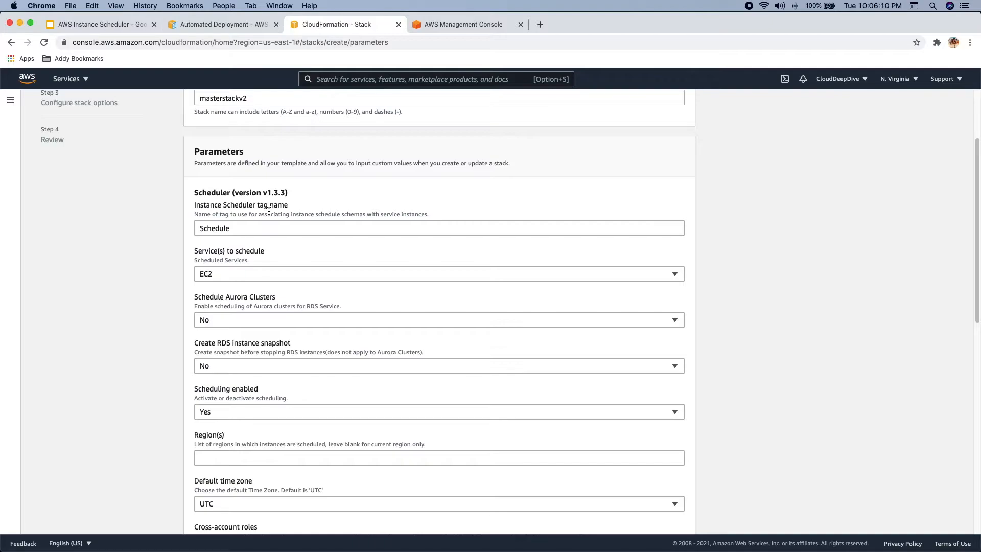
double_click(210, 228)
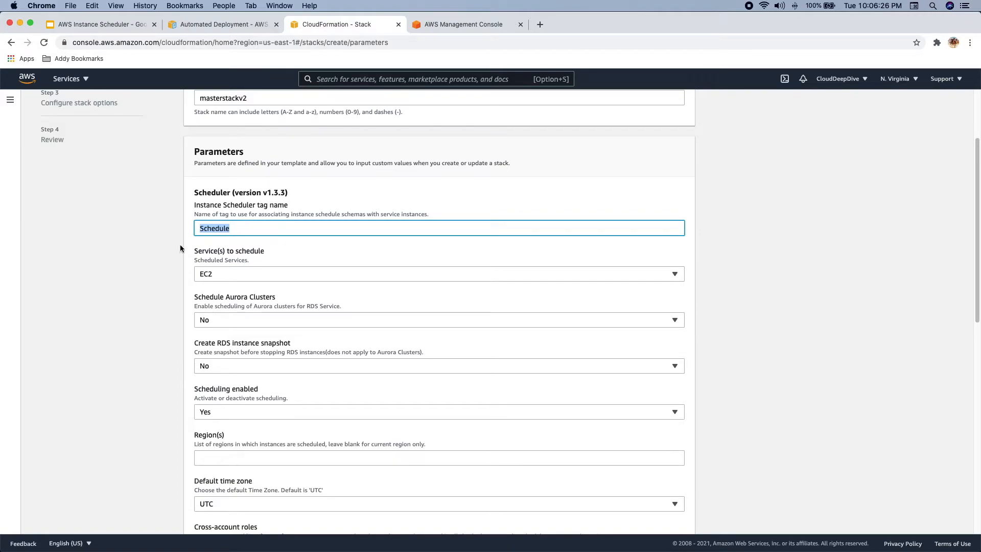
click(254, 230)
drag(242, 228, 195, 228)
click(231, 277)
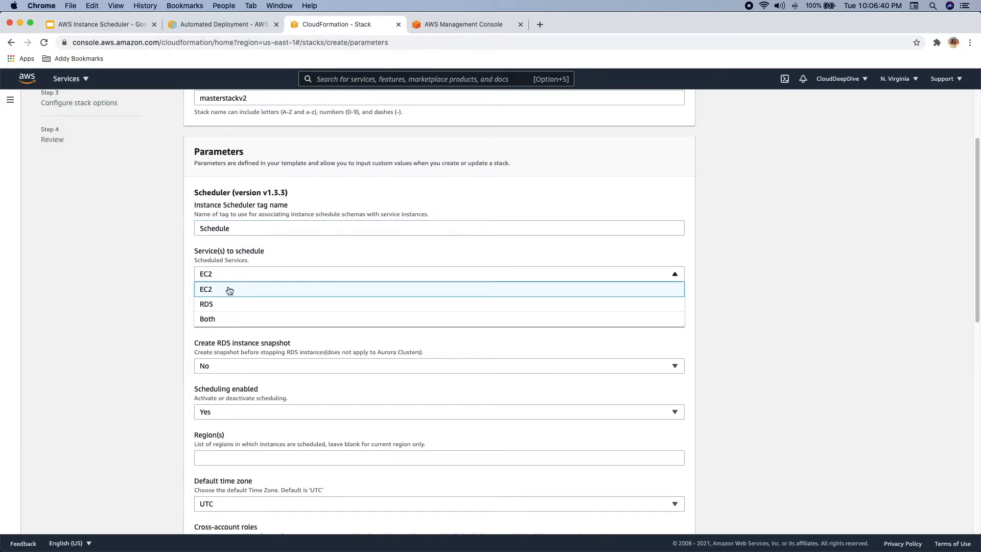
click(130, 296)
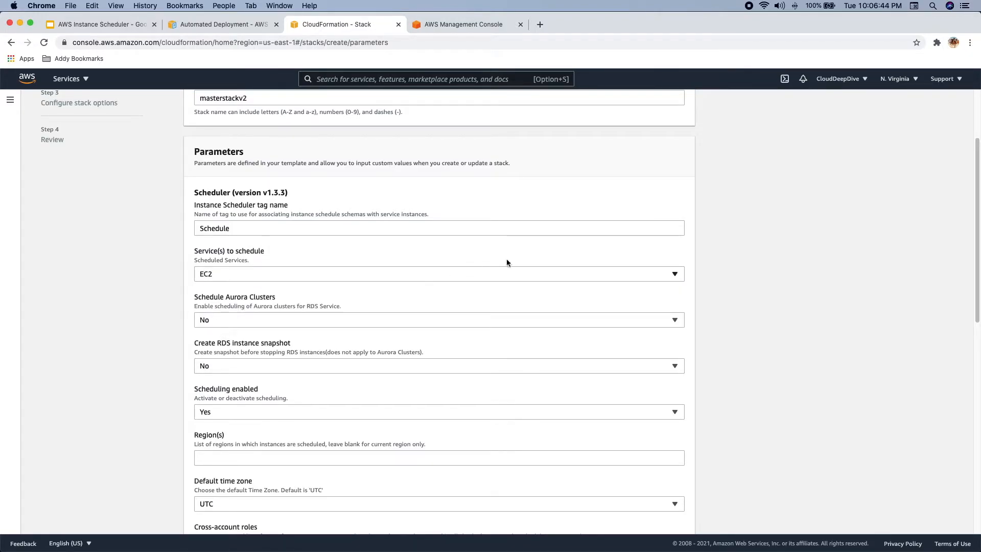
scroll(977, 269, down, 1)
scroll(977, 269, down, 5)
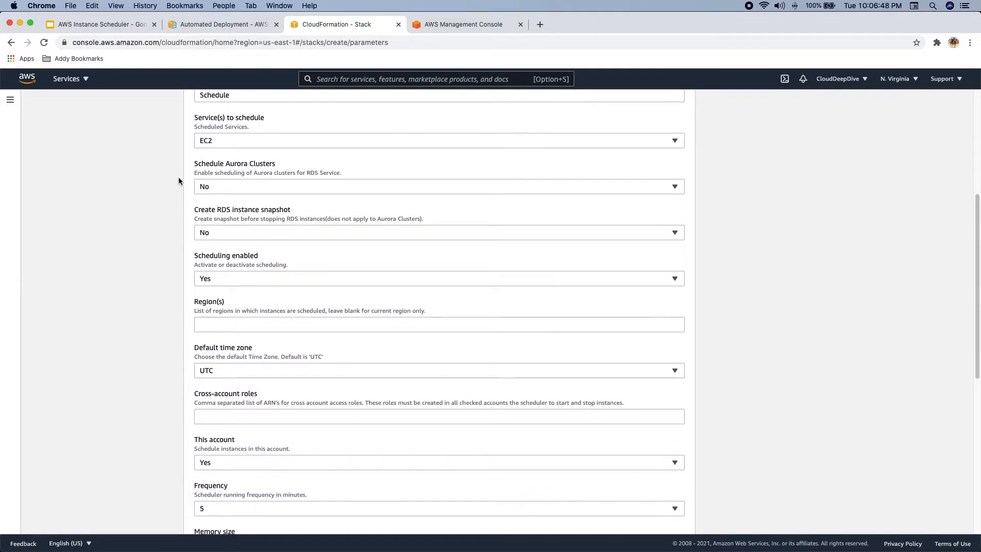
click(225, 186)
click(216, 218)
Set the scheduled regions to us-east-1,us-west-1,us-west-2 and the default time zone to US/Central
click(220, 324)
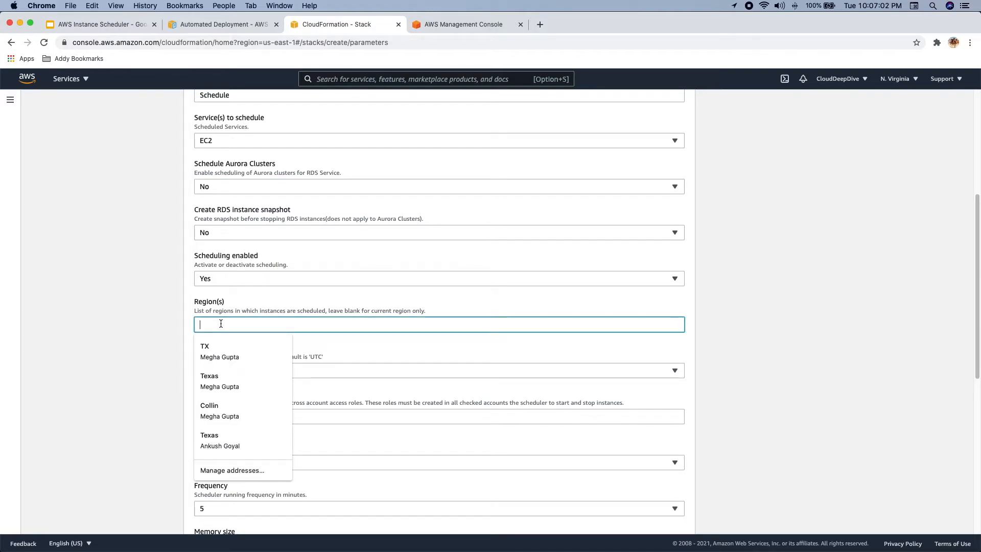
text(us)
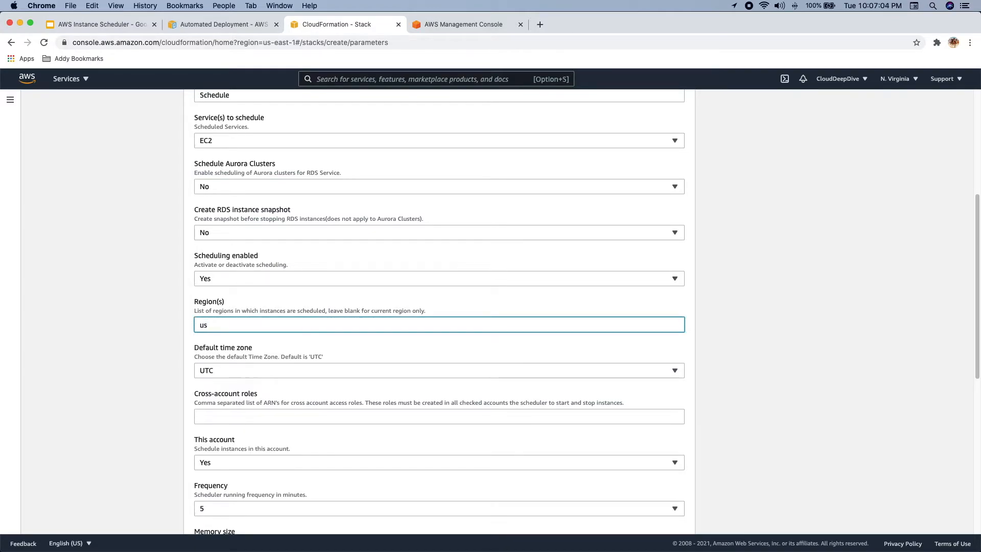
text(-east-1,us-west-1,us-west-2)
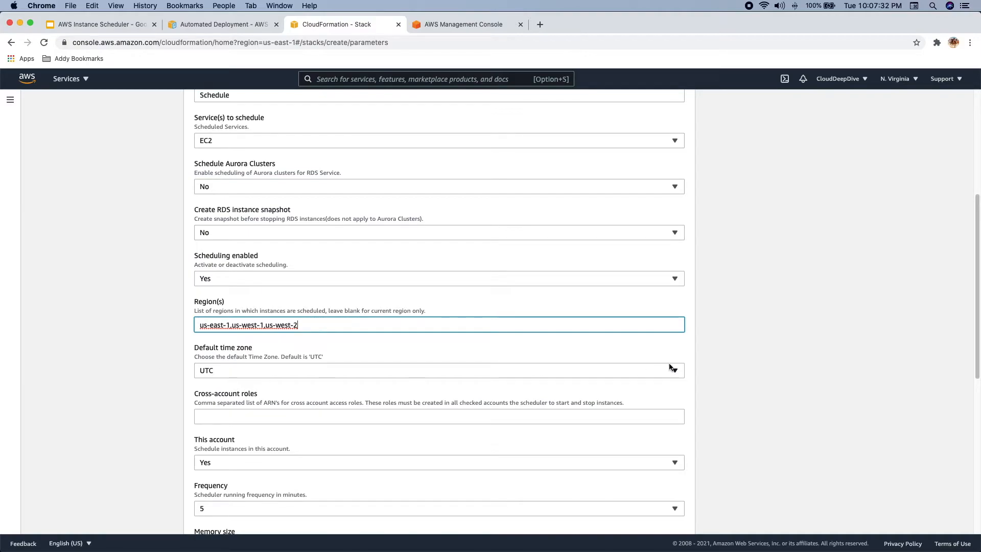
click(237, 373)
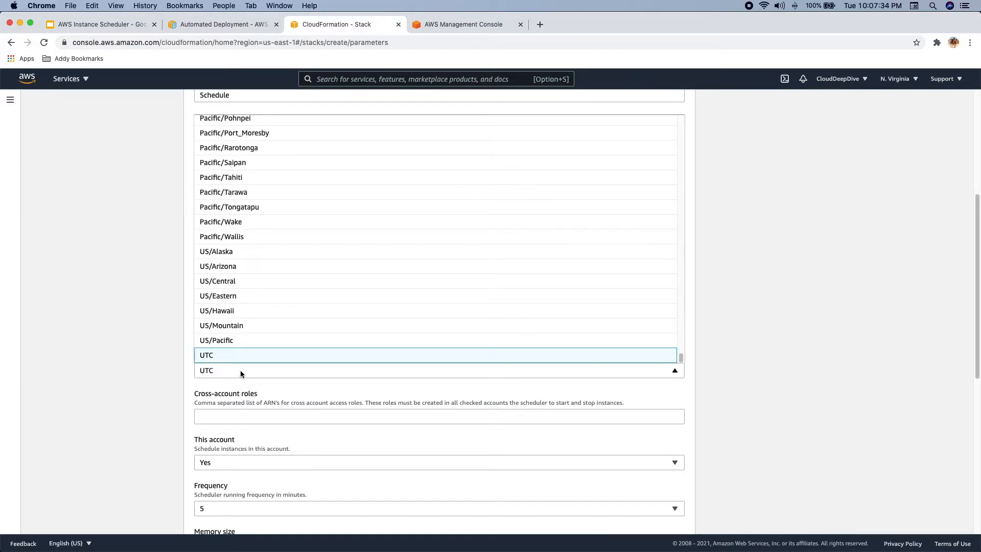
click(234, 281)
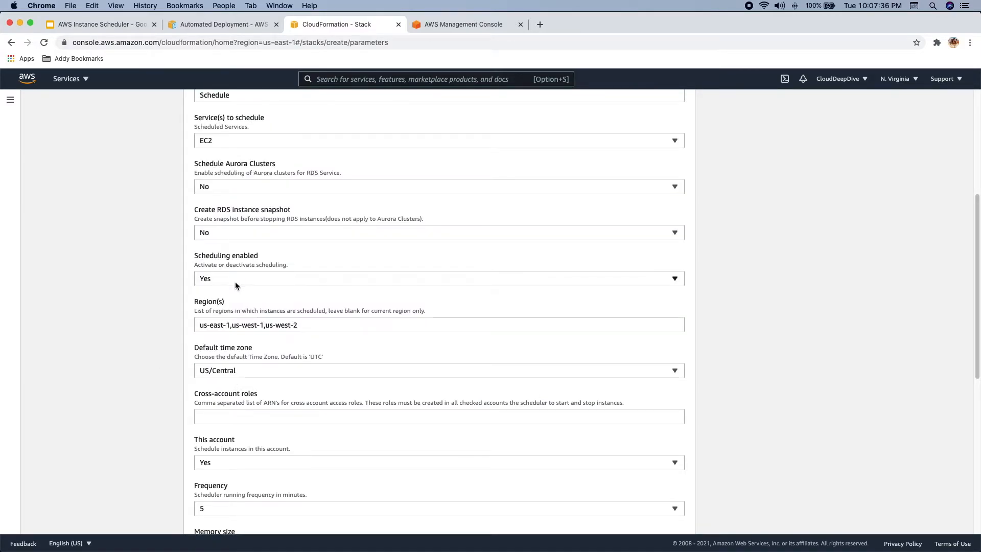
Paste the secondary account's scheduler role ARN as the only cross-account role and set scheduling for this account to No
scroll(746, 391, down, 3)
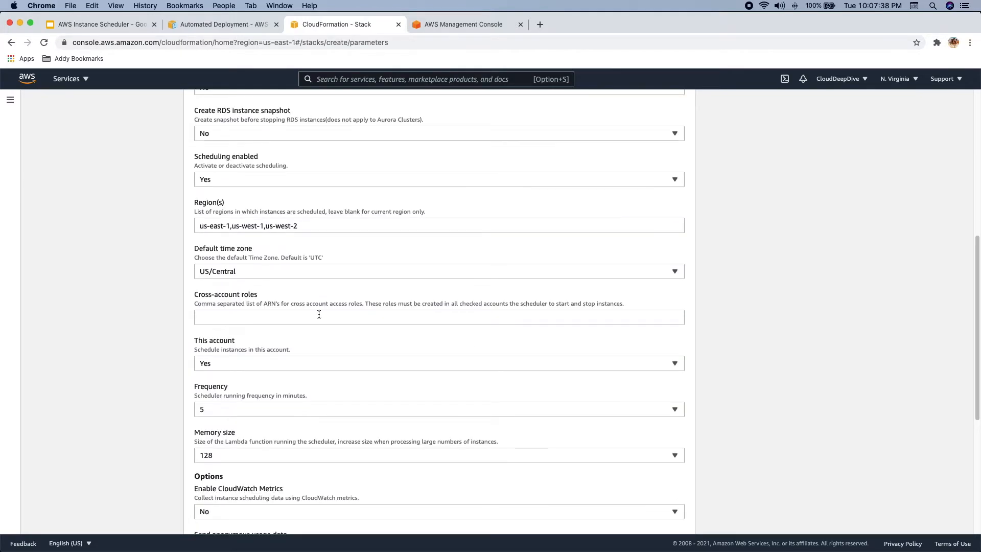
click(245, 318)
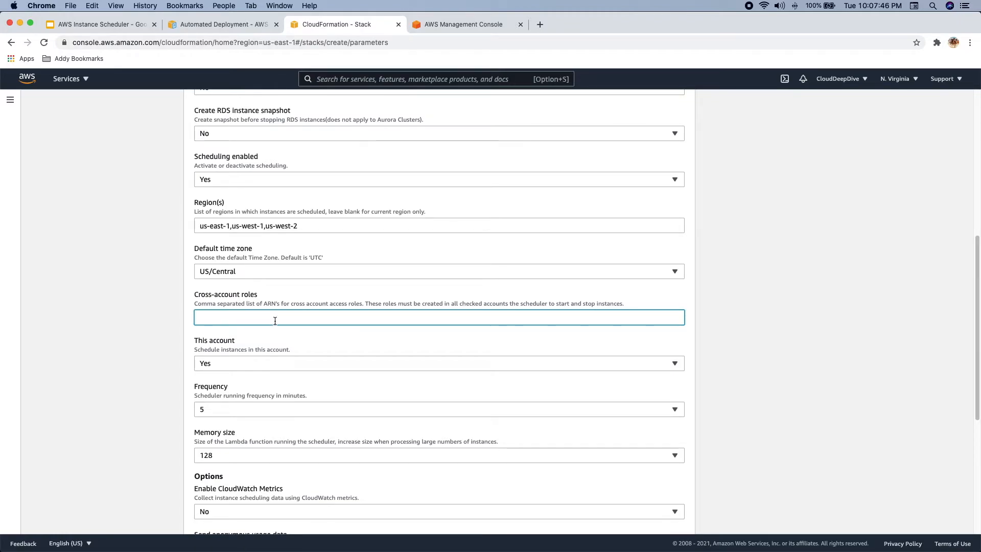
key(super+v)
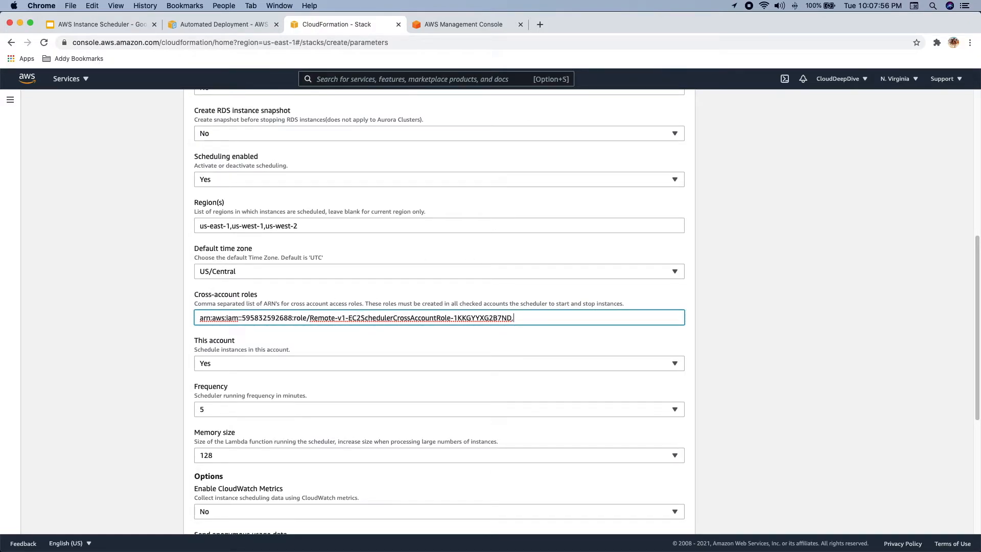
key(BackSpace)
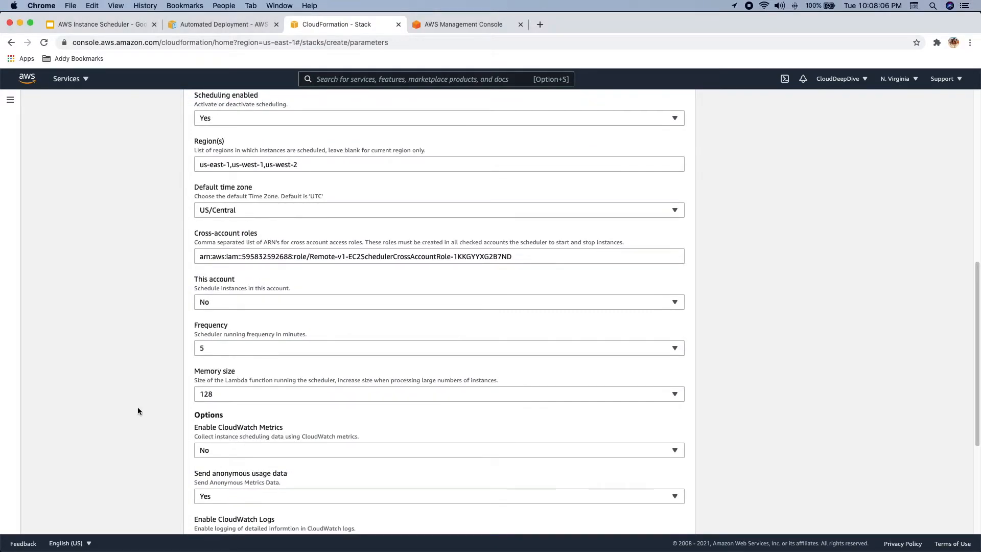
Set the scheduler's running frequency to 1 minute
scroll(235, 327, down, 1)
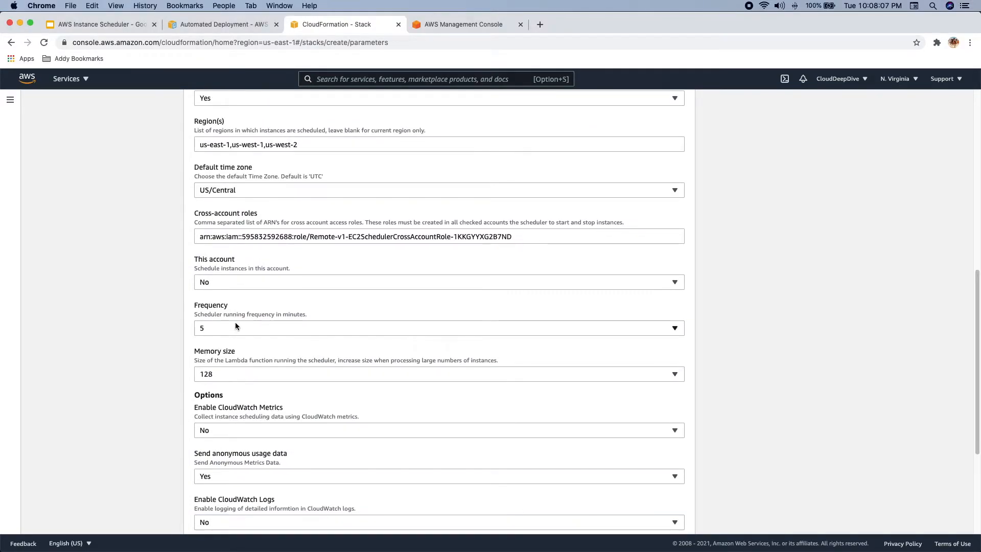
scroll(110, 356, down, 5)
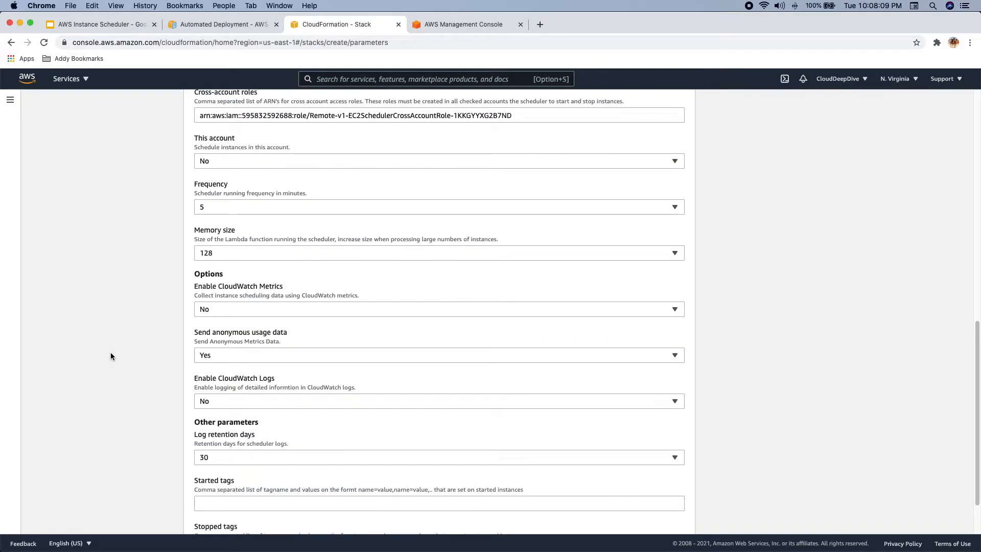
scroll(110, 356, down, 1)
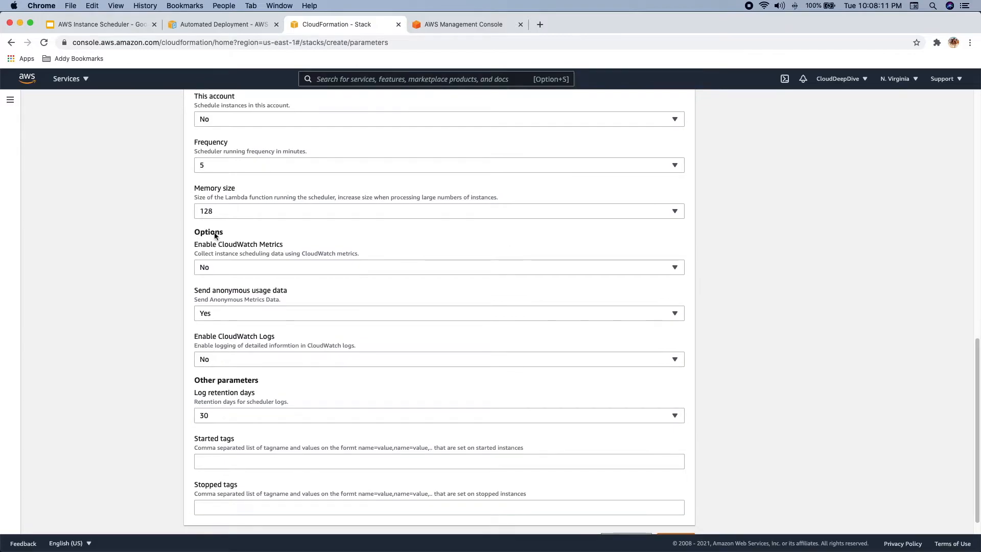
click(223, 169)
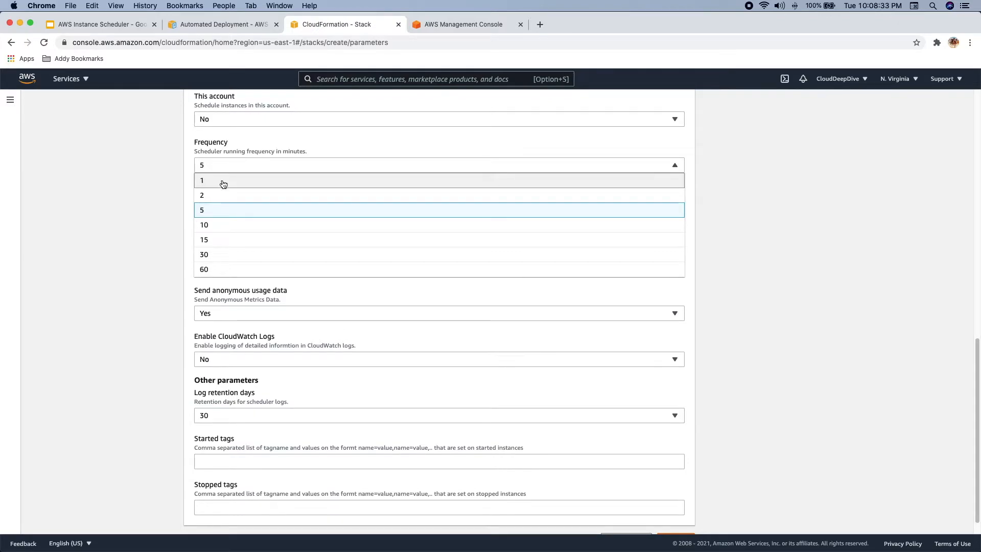
click(223, 181)
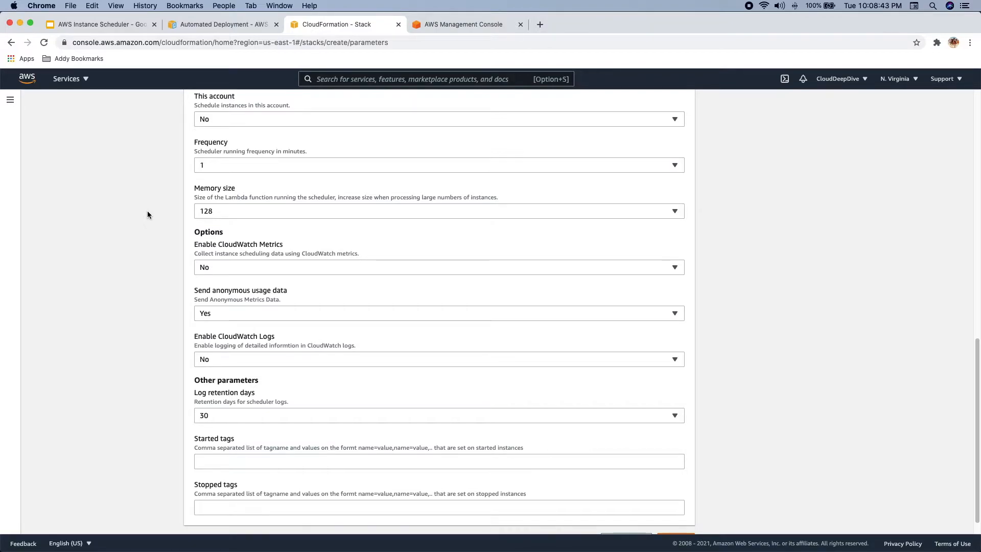
Check the Lambda memory size choices, keep 128, and continue to configuring the stack options
click(226, 213)
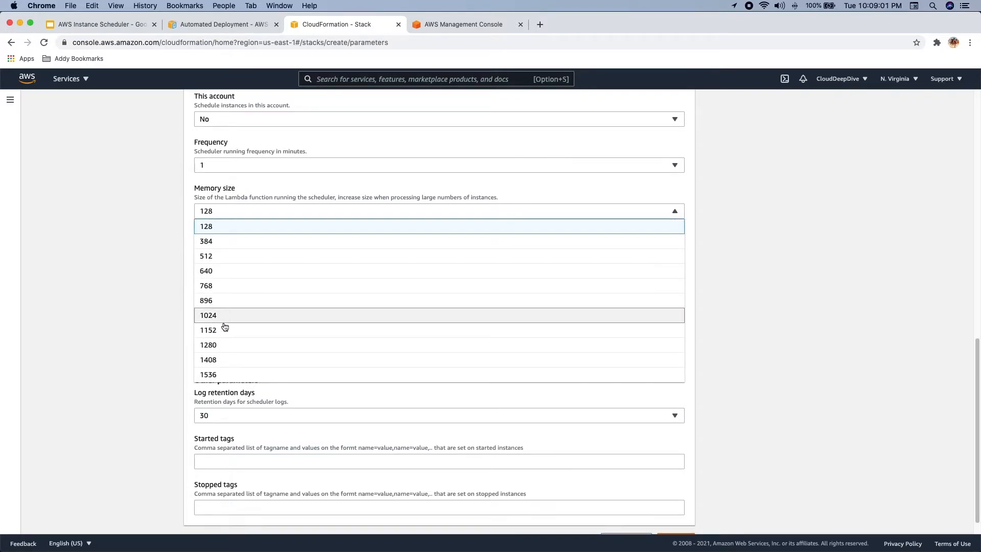
click(118, 265)
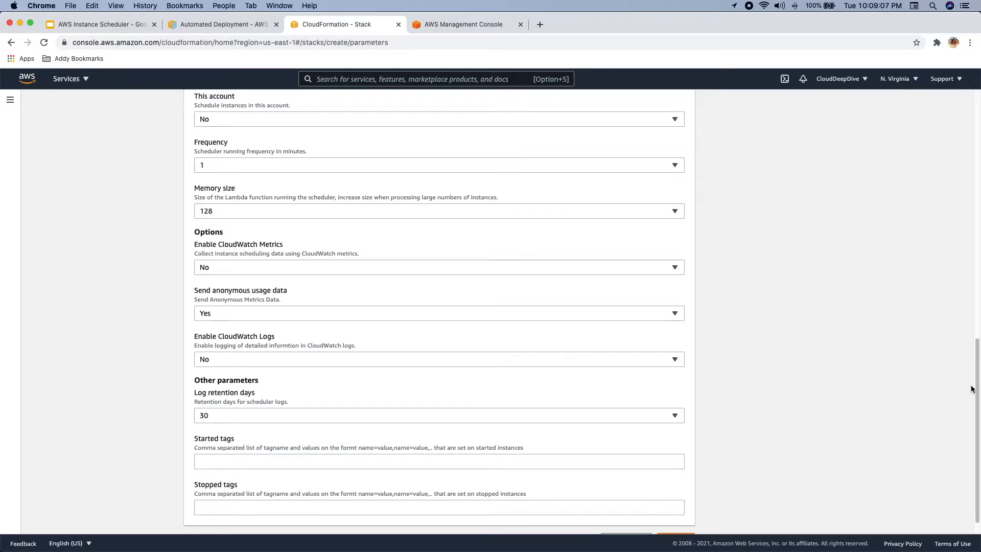
scroll(977, 388, down, 2)
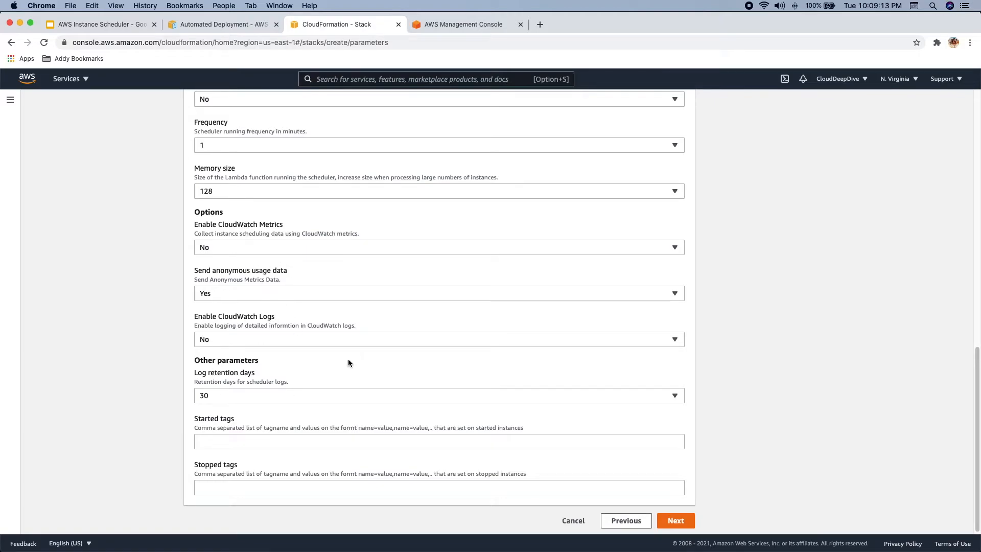
click(687, 523)
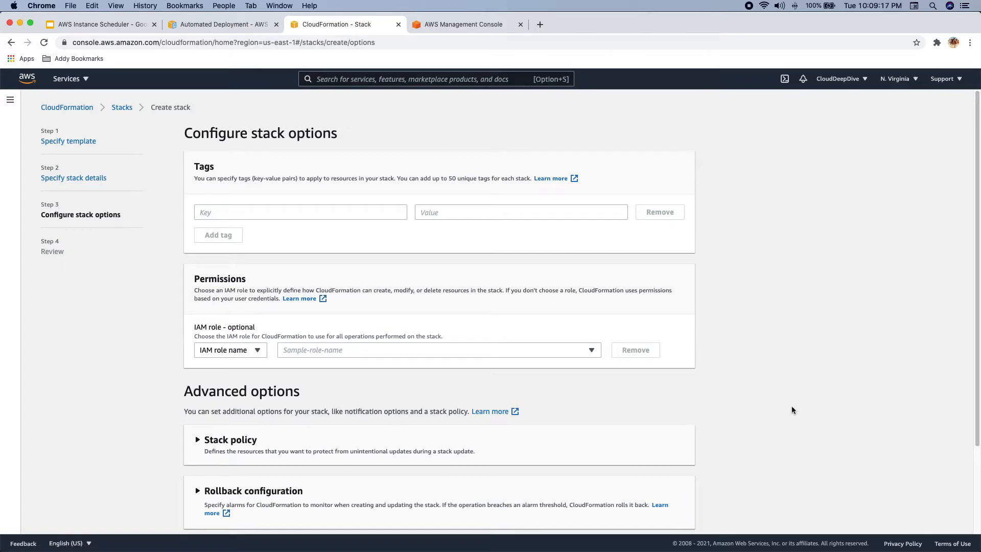
drag(976, 341, 976, 343)
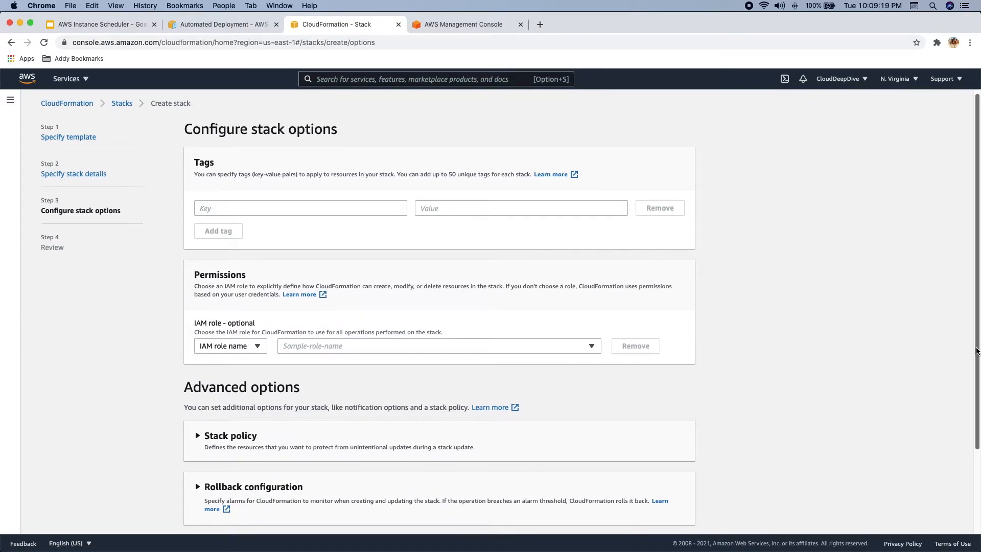
Review the masterstackv2 configuration with the default stack options and cancel its creation
scroll(977, 347, down, 2)
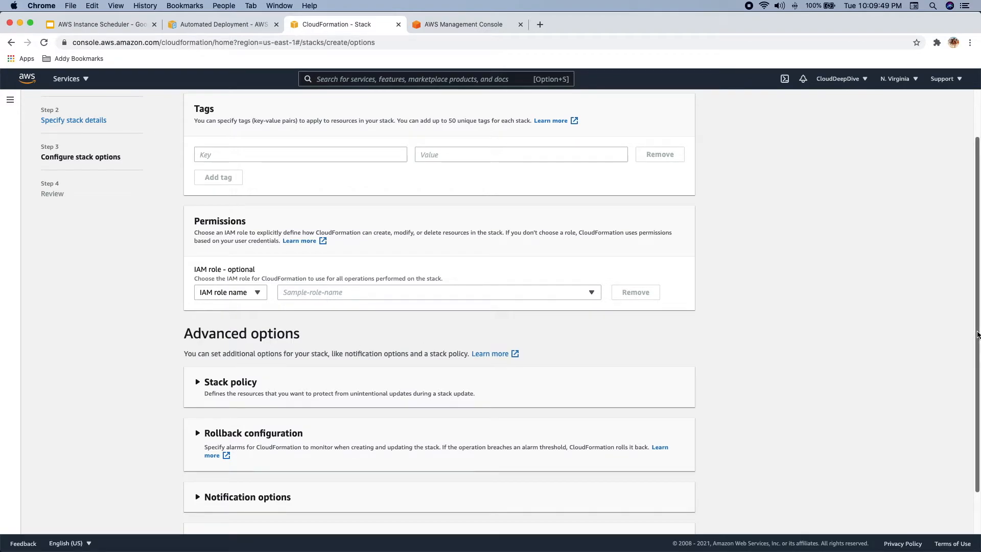
scroll(977, 335, down, 2)
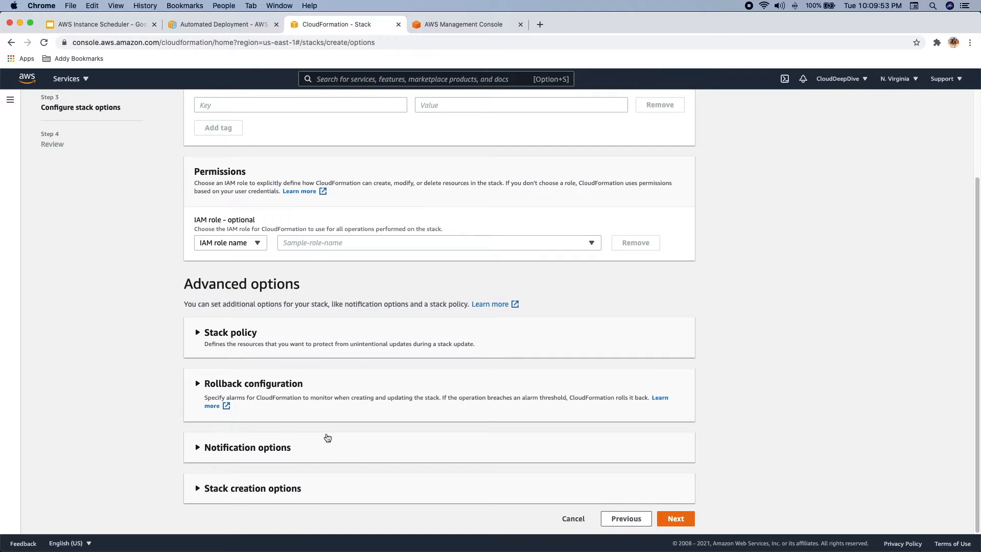
click(677, 523)
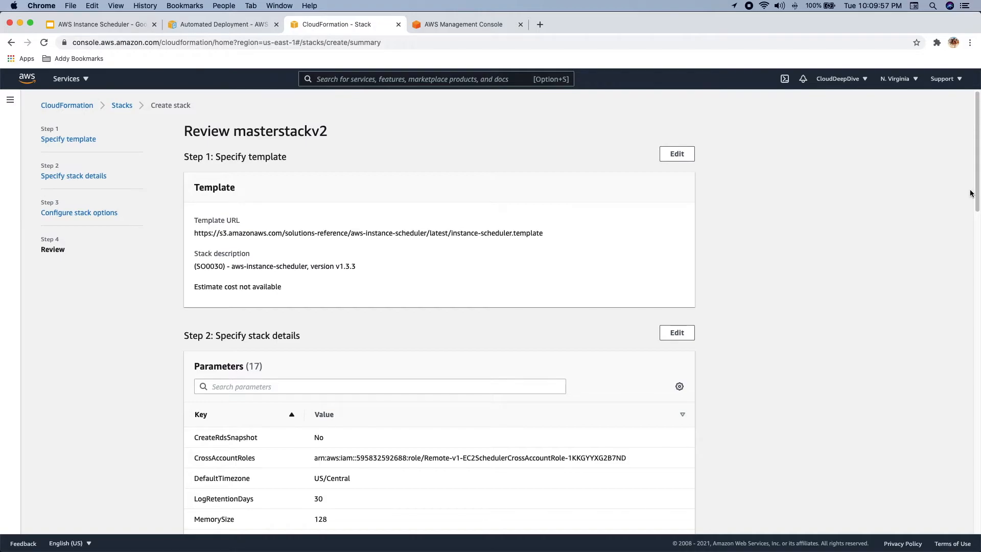
drag(970, 193, 955, 510)
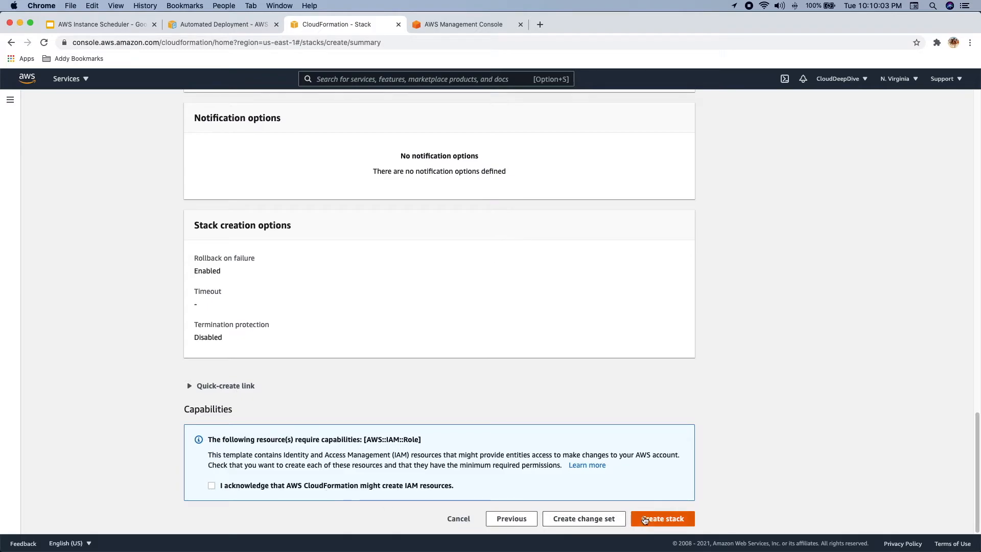
click(459, 519)
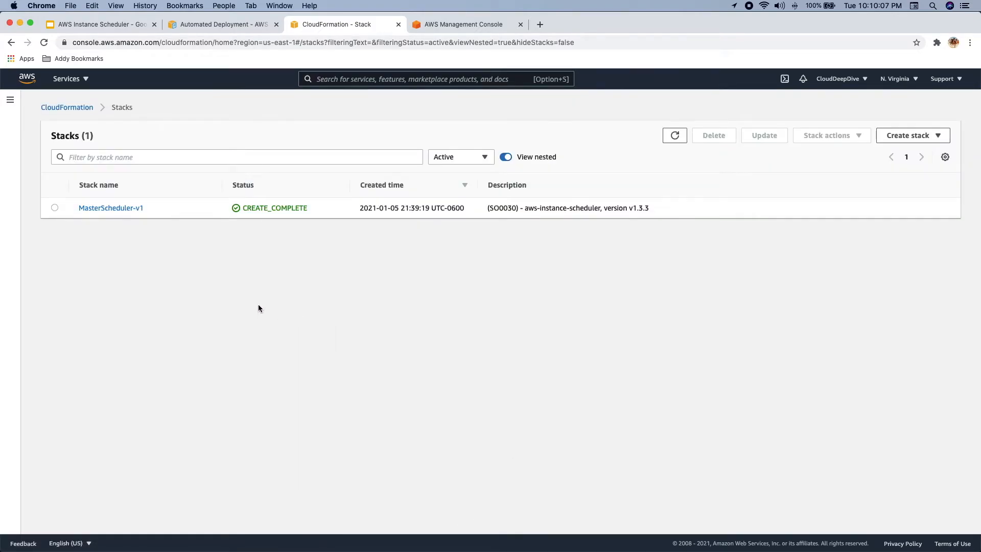
Open the existing MasterScheduler-v1 stack and examine the resources it created
click(131, 209)
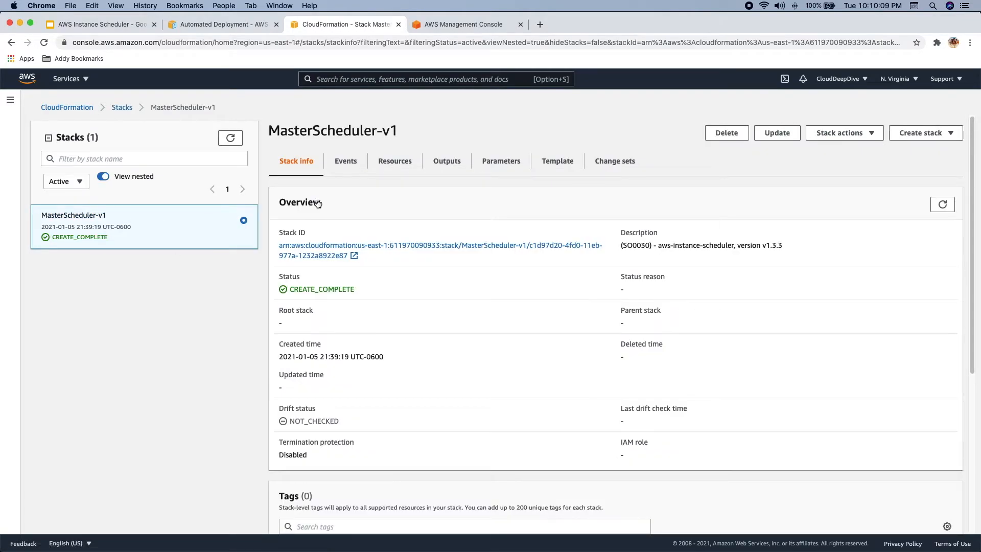
click(394, 162)
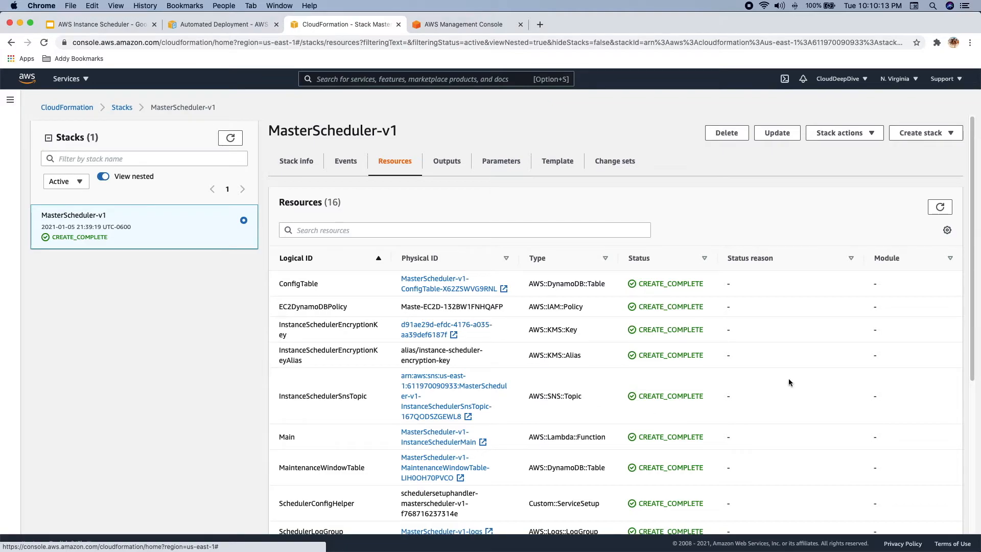
drag(971, 282, 967, 322)
scroll(967, 321, up, 3)
Go to the CloudWatch event rules and inspect the schedule and target of aws-instance-schedulerscheduling_rule
click(334, 81)
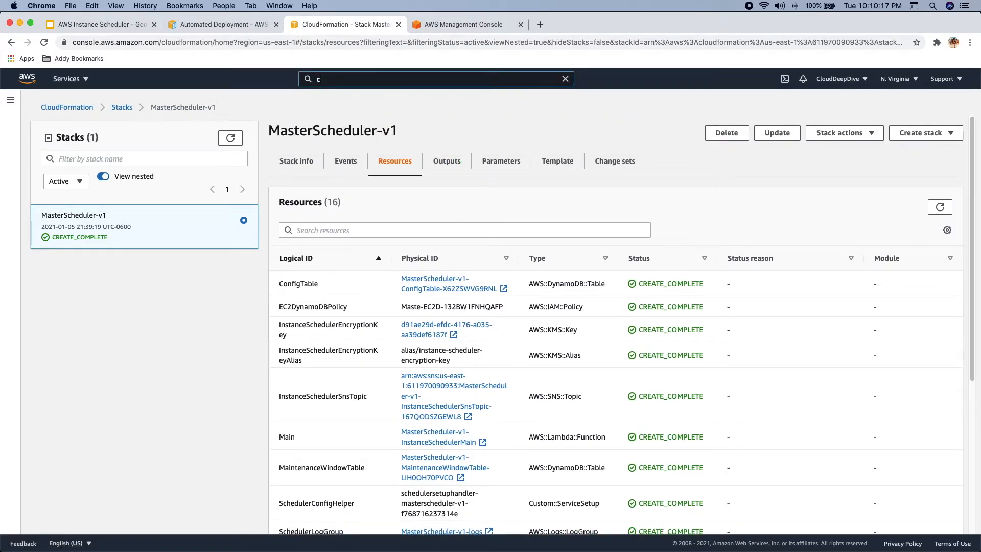
text(cloudwatch)
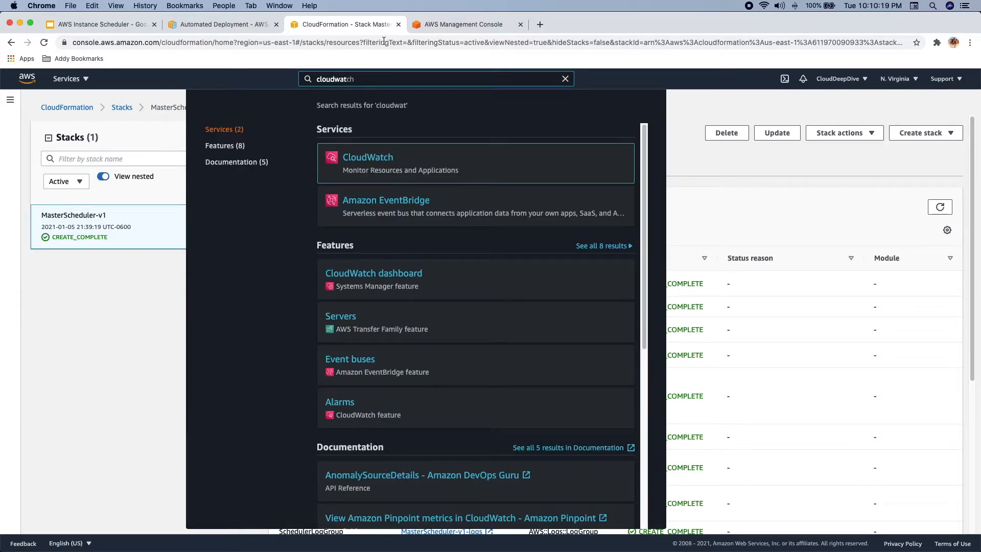
click(372, 159)
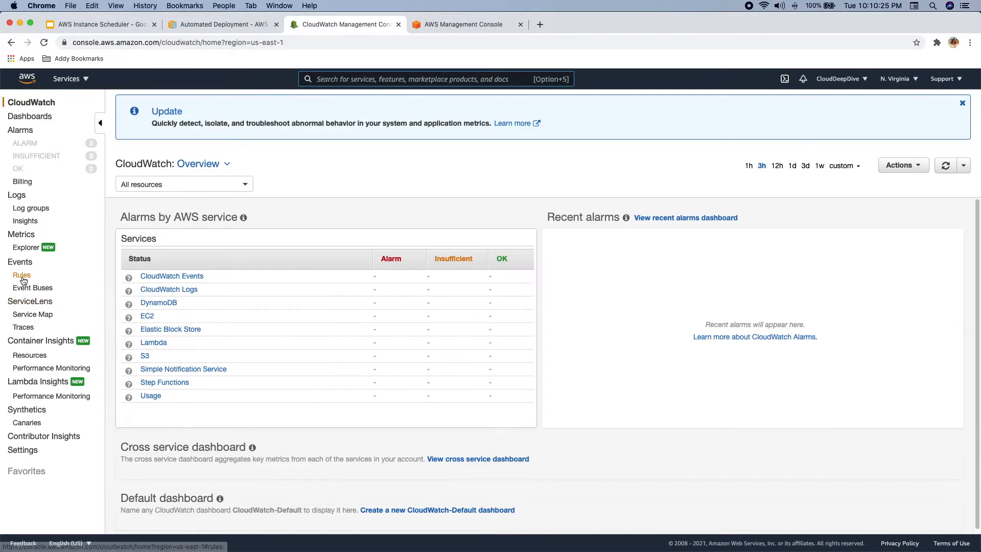
click(22, 276)
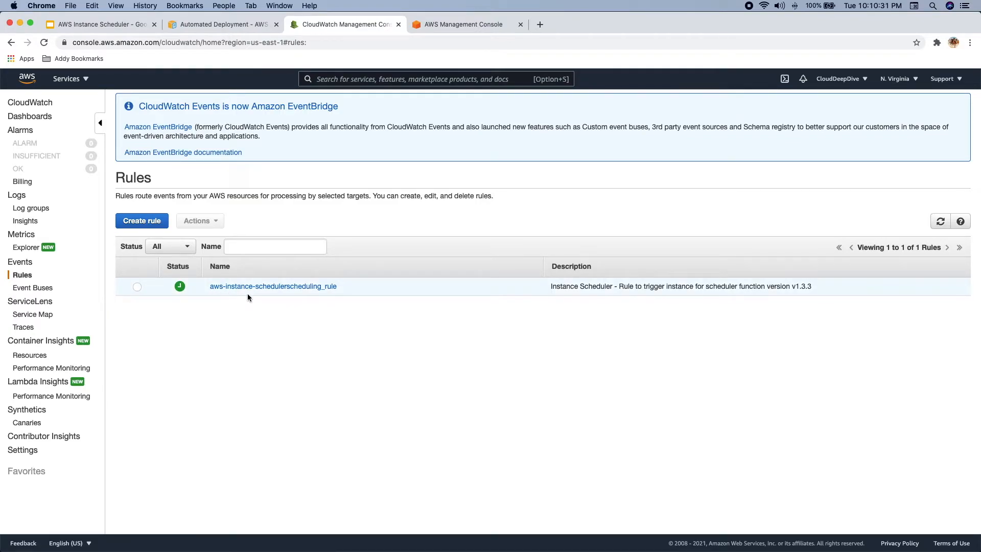
click(282, 286)
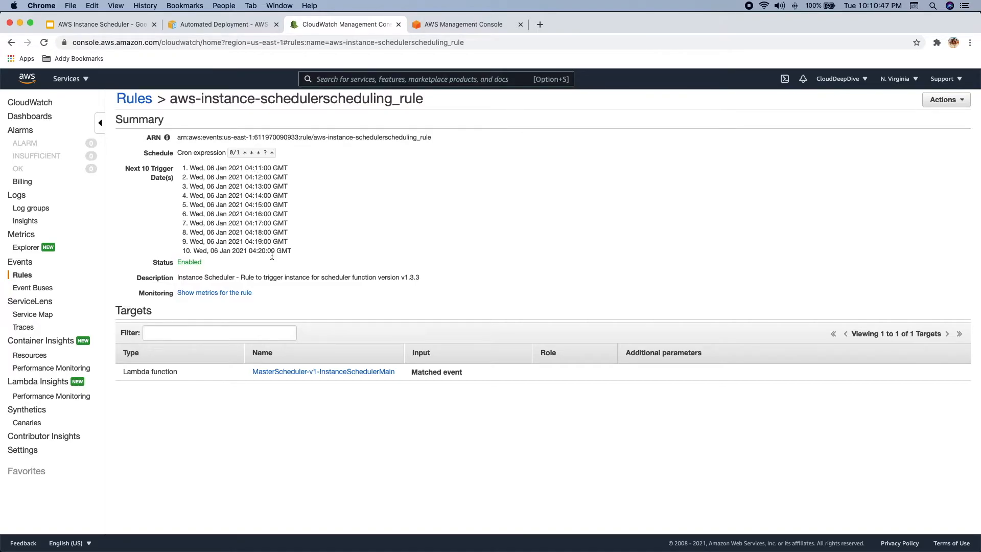
Open the rule's target Lambda function, MasterScheduler-v1-InstanceSchedulerMain, and look through its trigger and code
click(292, 372)
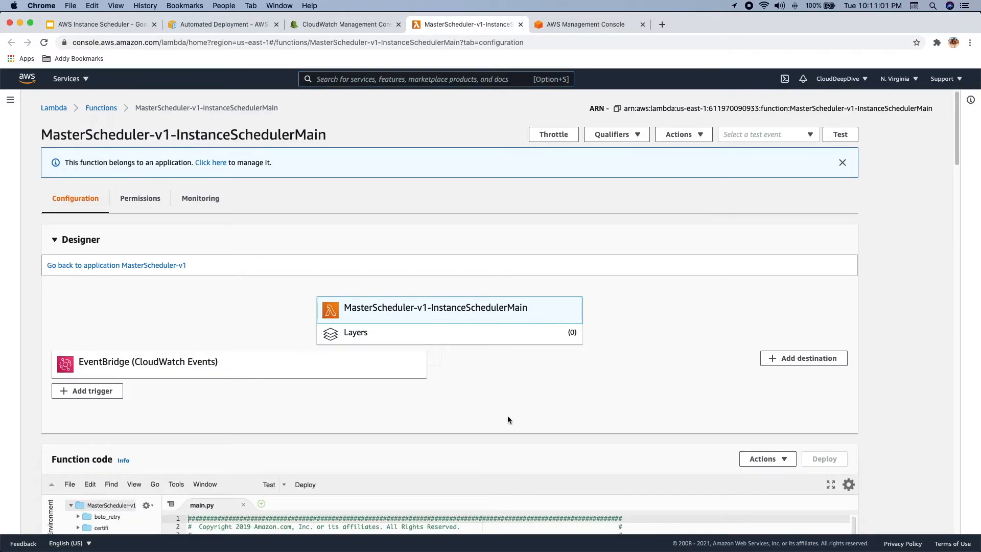
scroll(508, 419, down, 5)
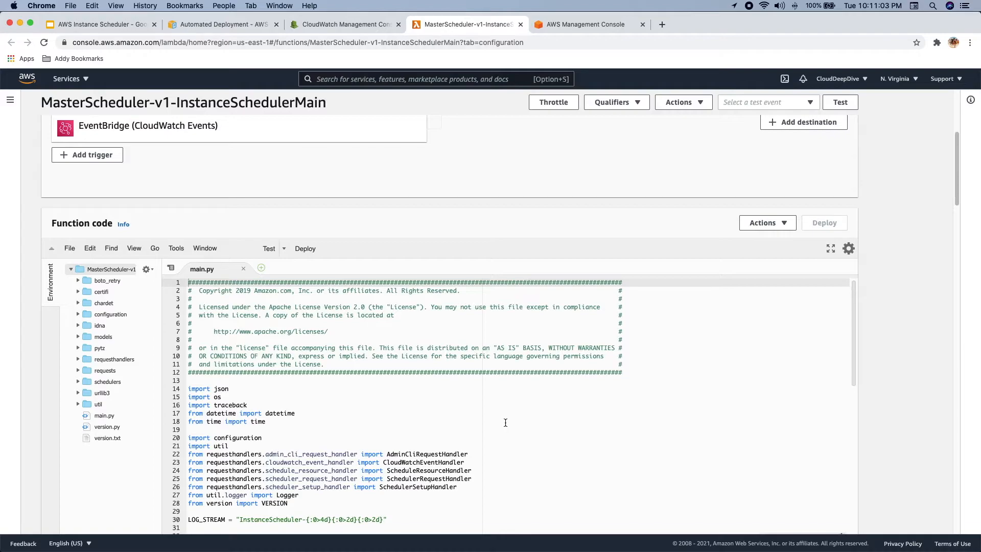
scroll(440, 435, down, 1)
scroll(439, 436, up, 5)
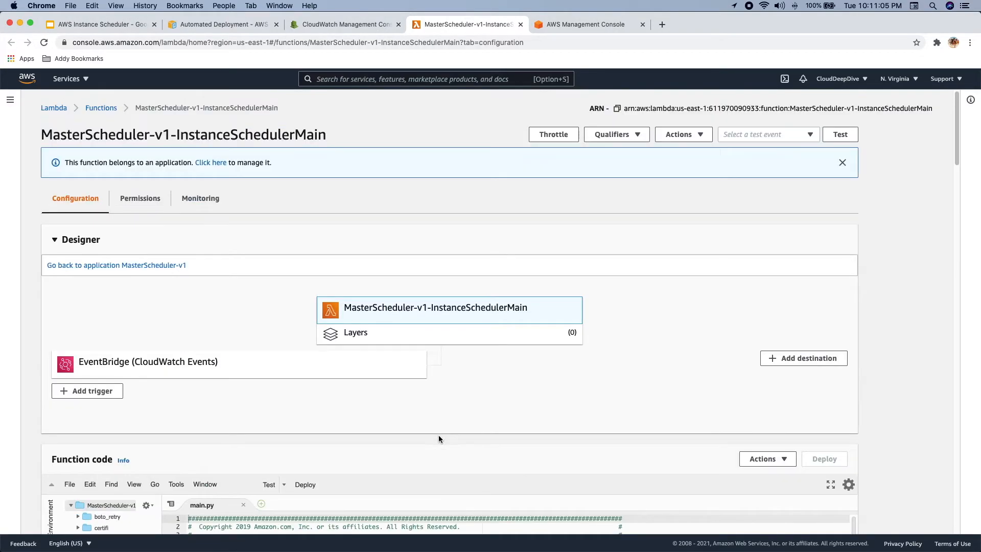
Go to the DynamoDB tables and list the items stored in the MasterScheduler-v1 ConfigTable
click(351, 80)
text(dynam)
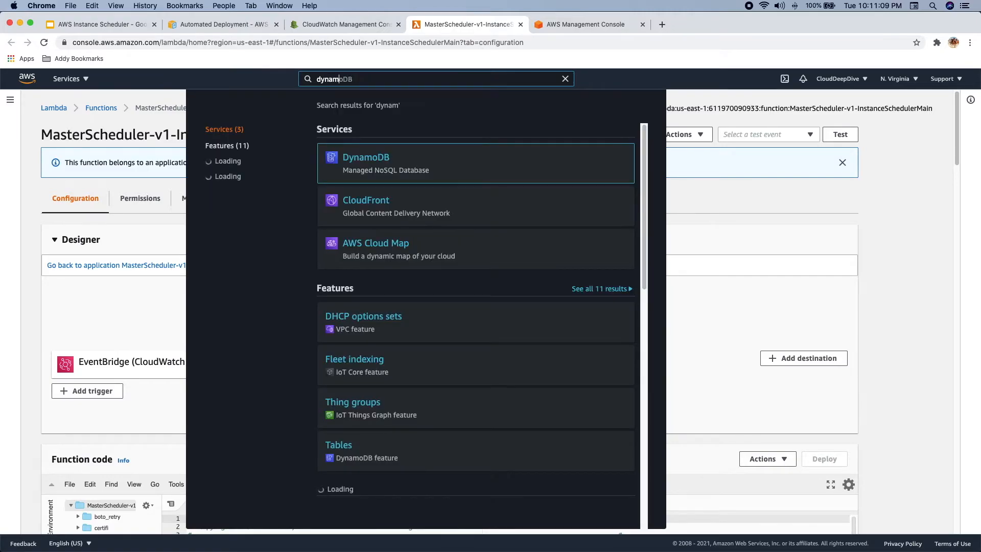
click(366, 158)
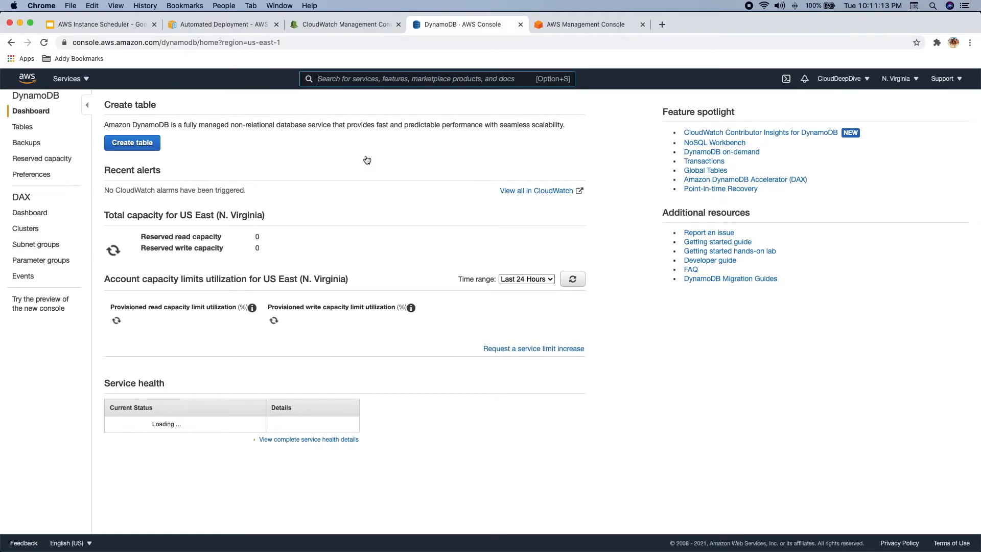
click(22, 127)
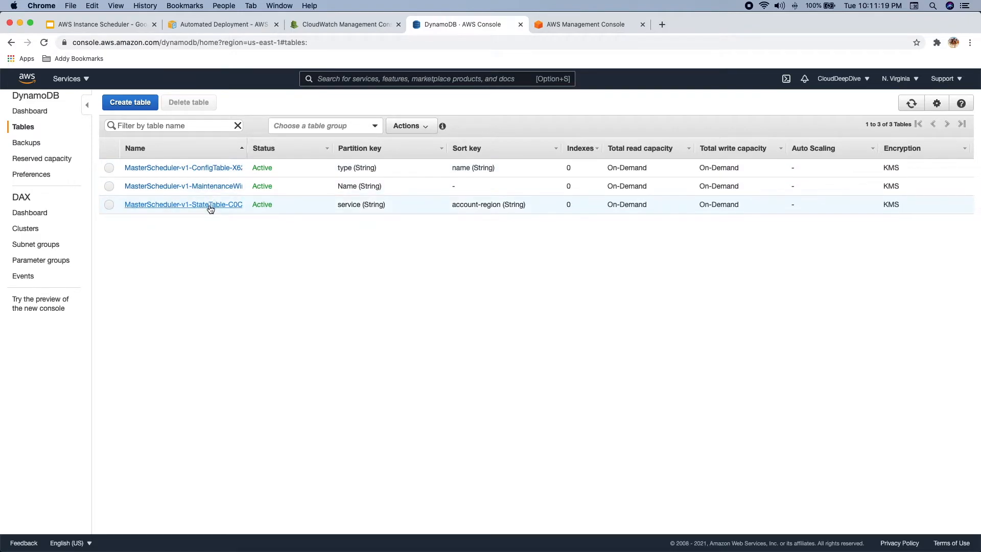
click(207, 172)
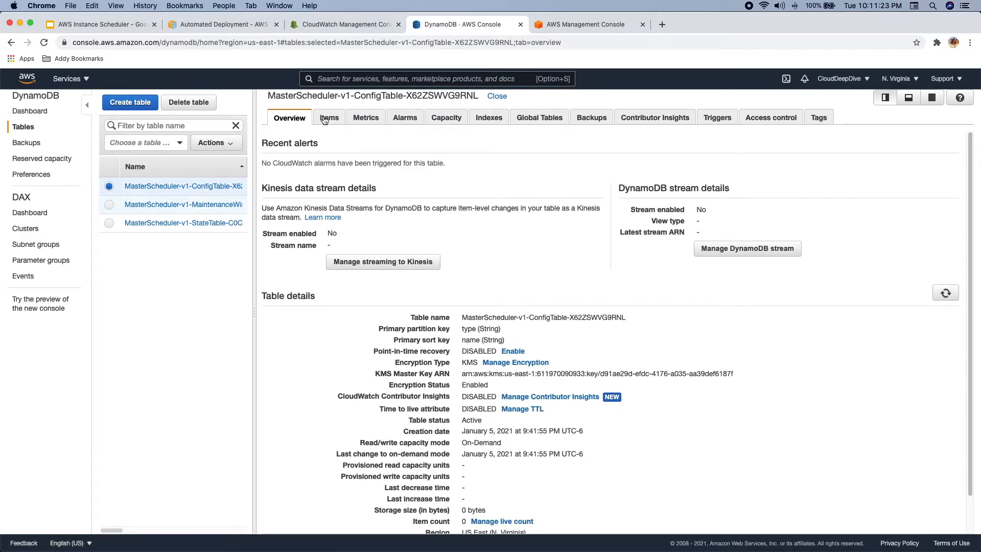
click(325, 119)
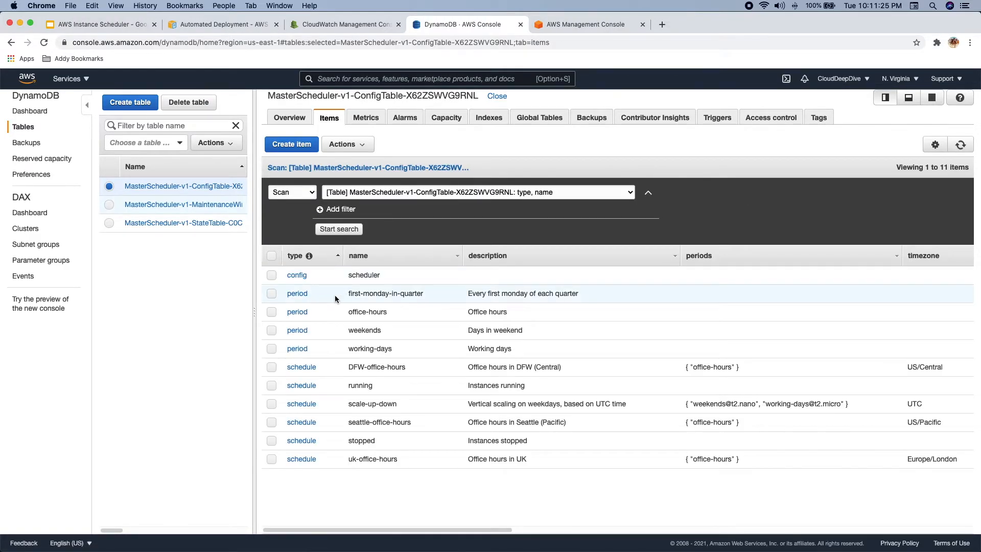
Inspect the regions and cross-account roles in the scheduler config item and close it without saving
click(300, 275)
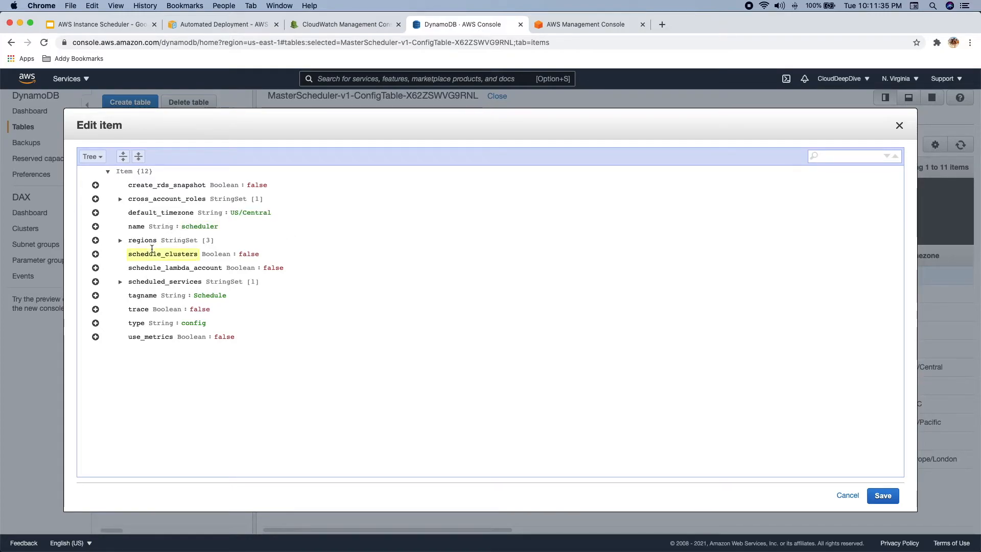
click(120, 240)
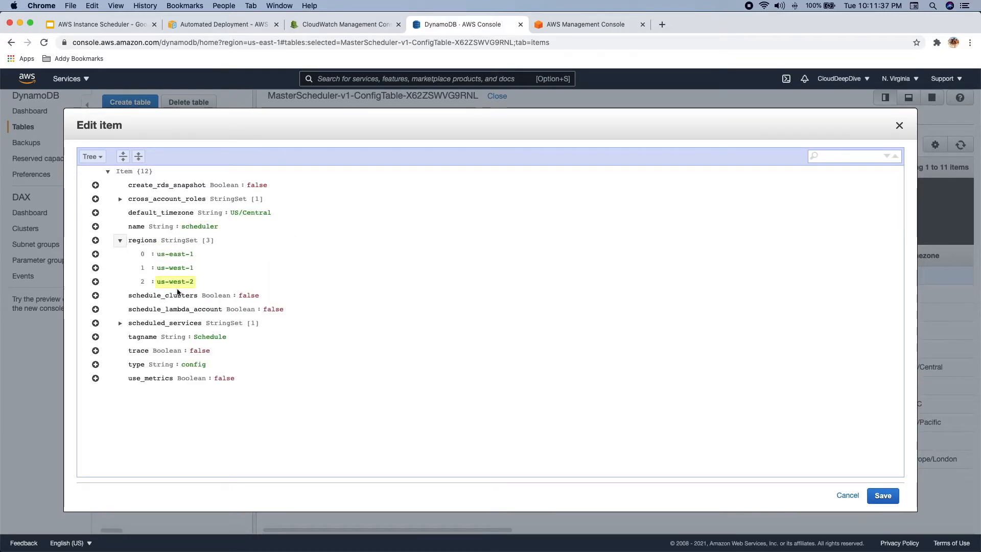
click(121, 241)
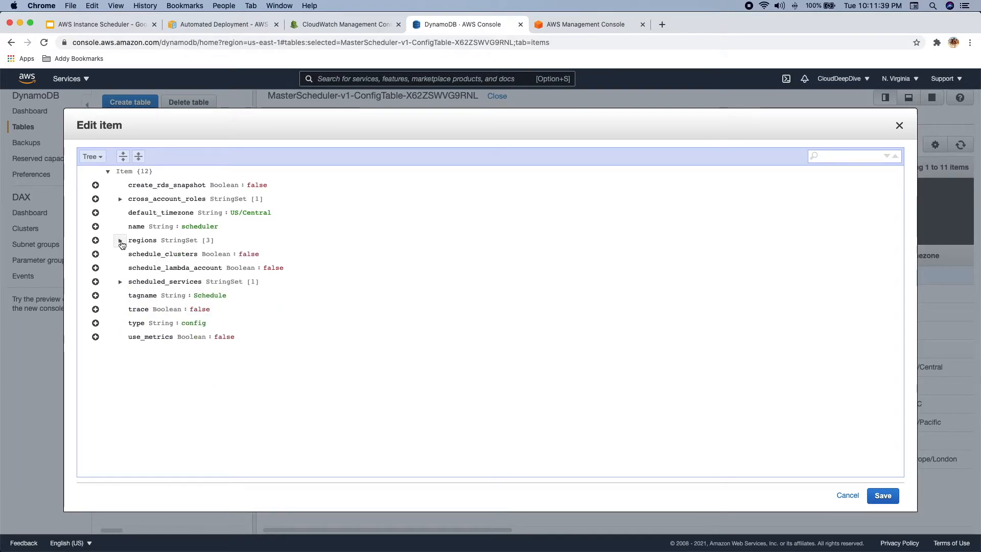
click(121, 200)
click(121, 201)
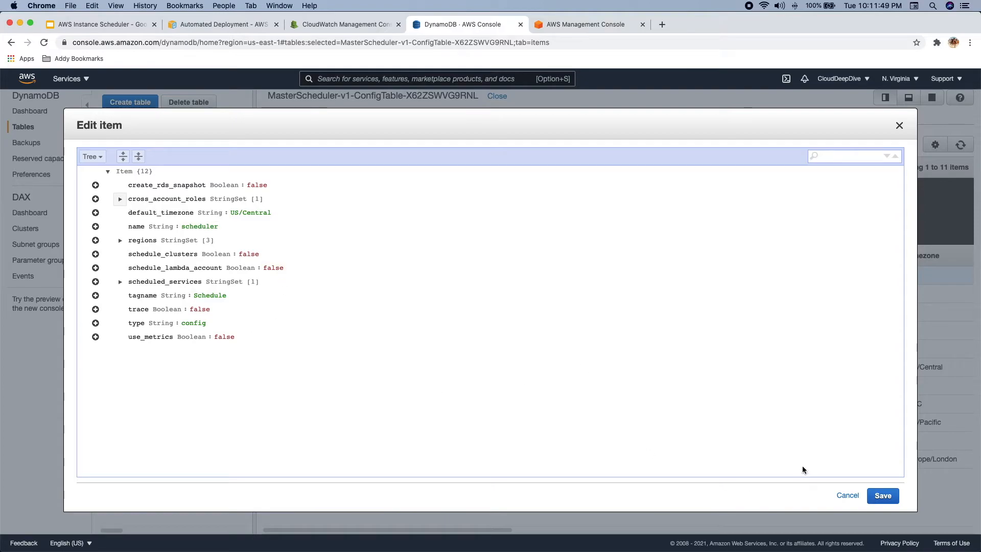
click(847, 495)
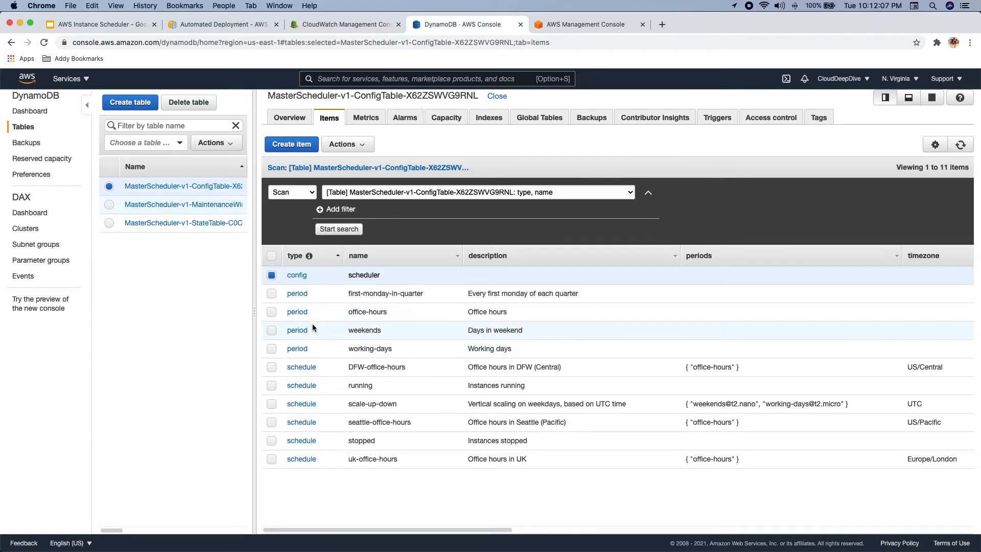
Check the begin time, end time and weekdays of the office-hours period and close it without saving
click(297, 312)
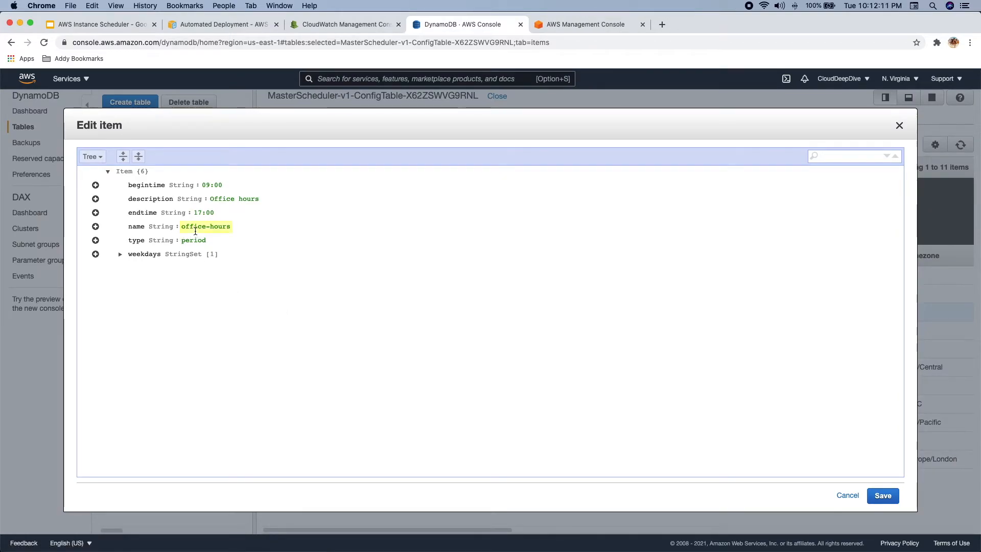
click(119, 254)
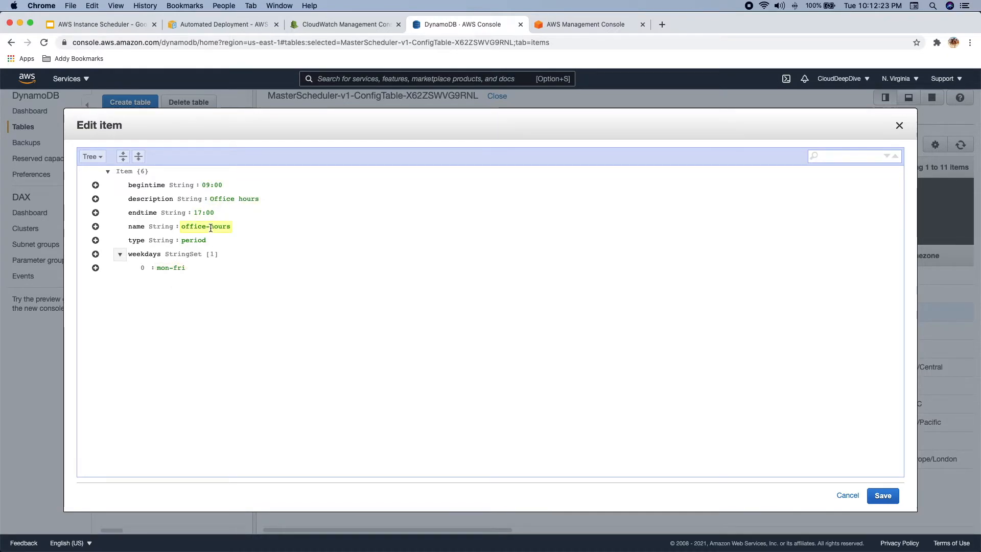
click(847, 495)
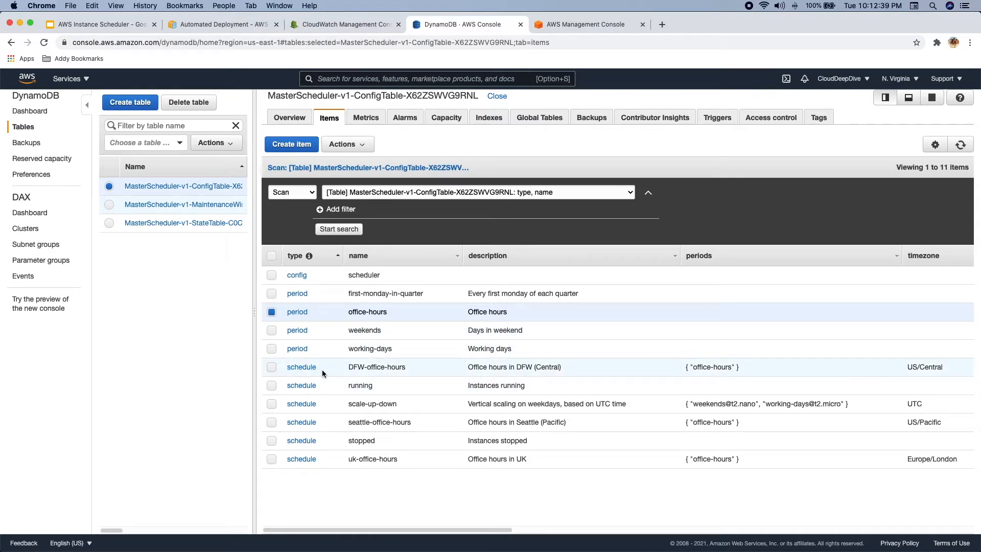
Check the periods and time zone of the DFW-office-hours schedule and close it without saving
click(363, 367)
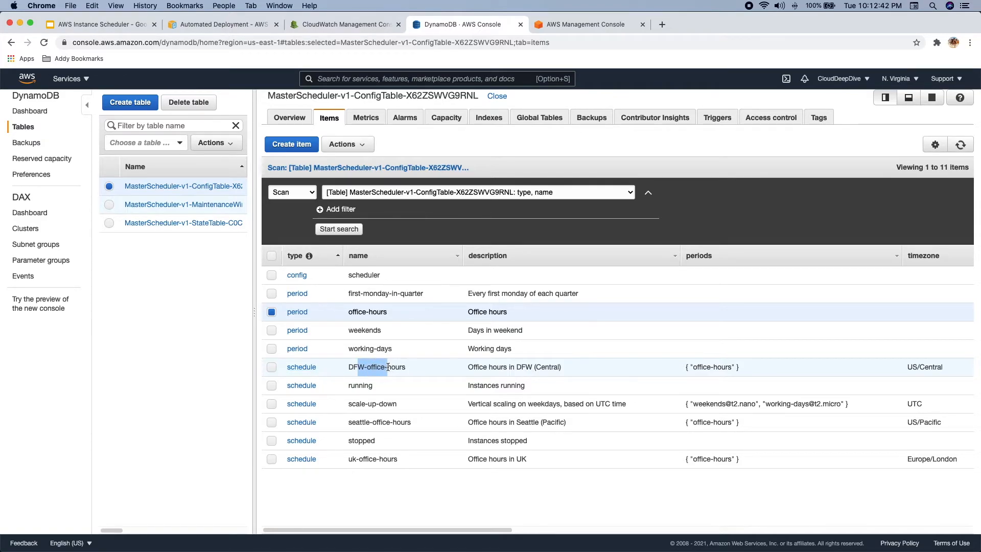
click(309, 368)
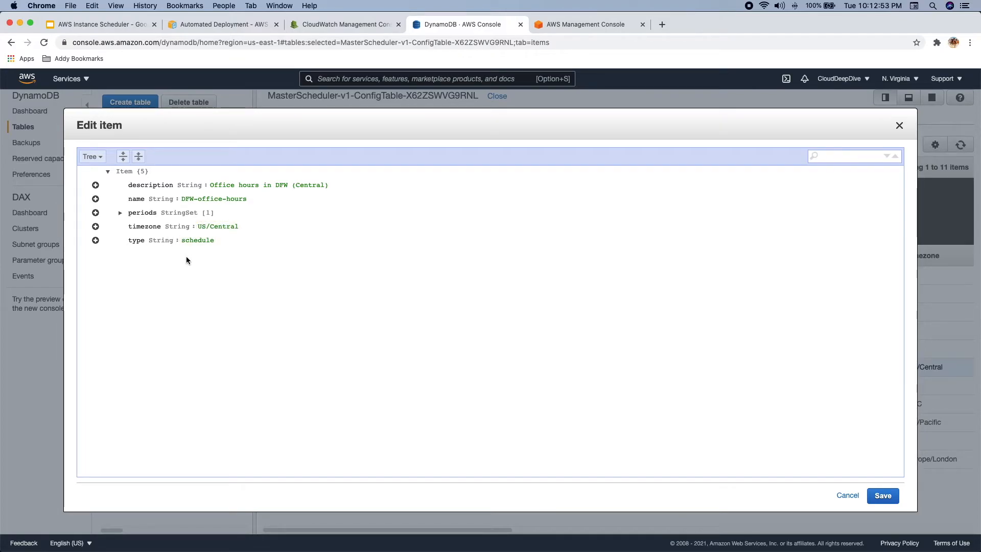
click(121, 214)
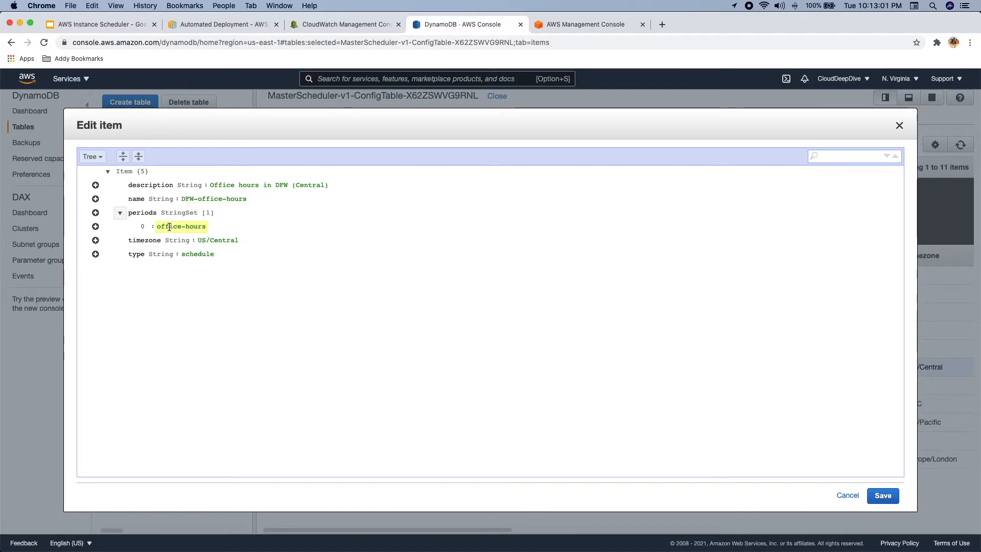
drag(165, 226, 216, 231)
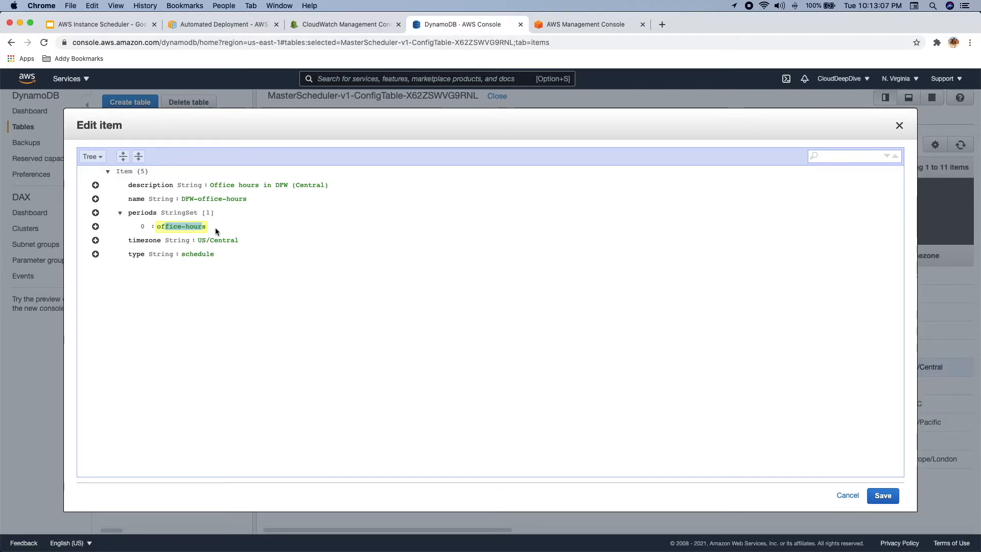
click(222, 294)
drag(198, 240, 221, 240)
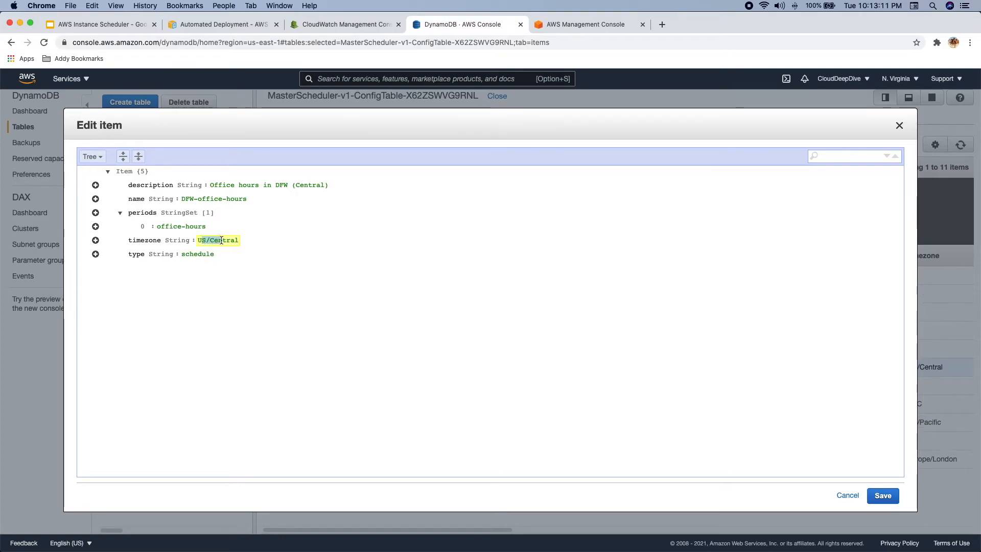
click(226, 268)
click(844, 495)
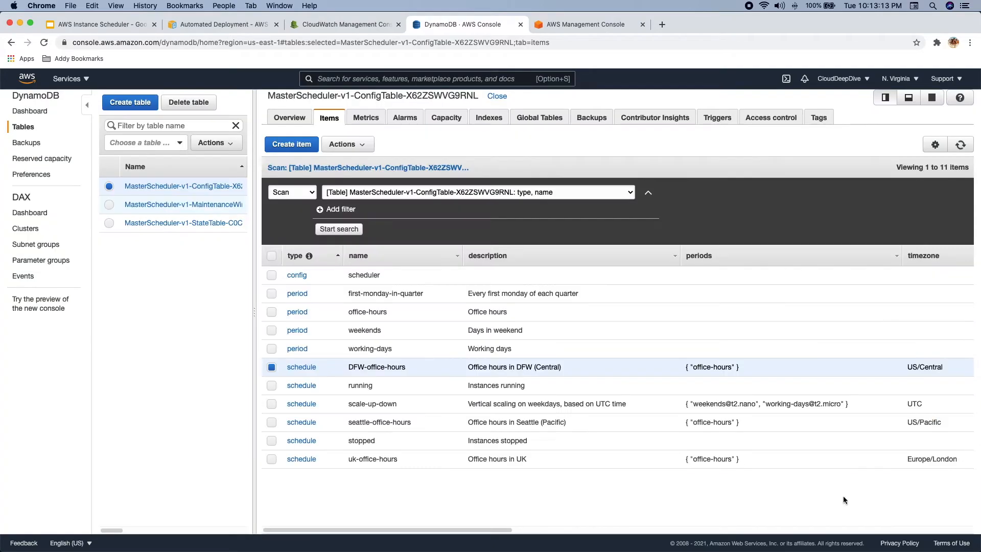
Check the periods and time zone of the seattle-office-hours schedule and close it without saving
click(302, 422)
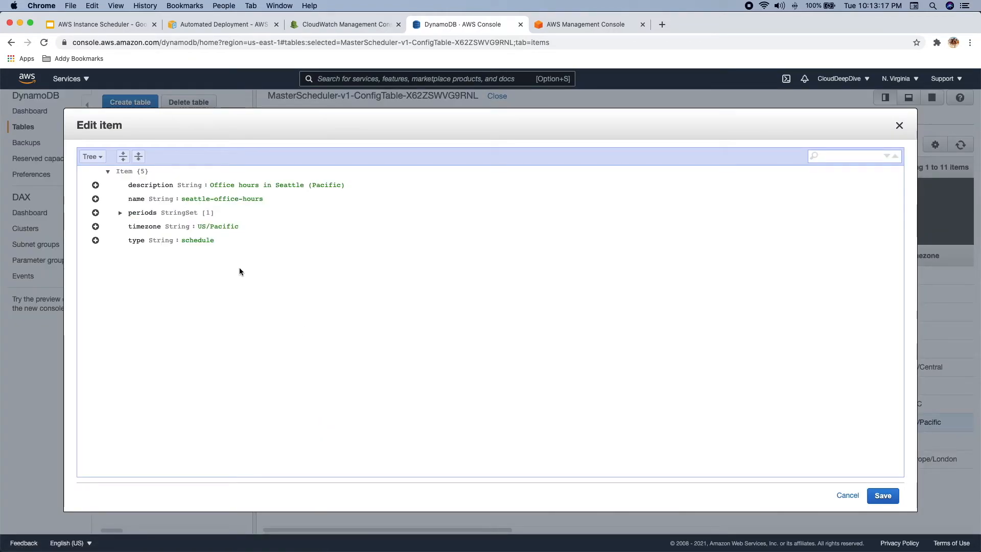
click(120, 212)
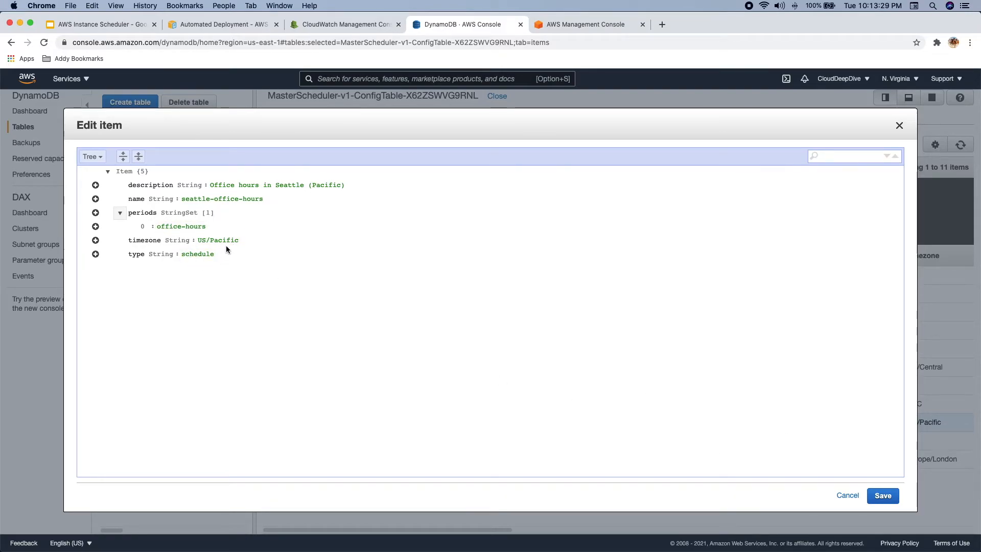
click(848, 497)
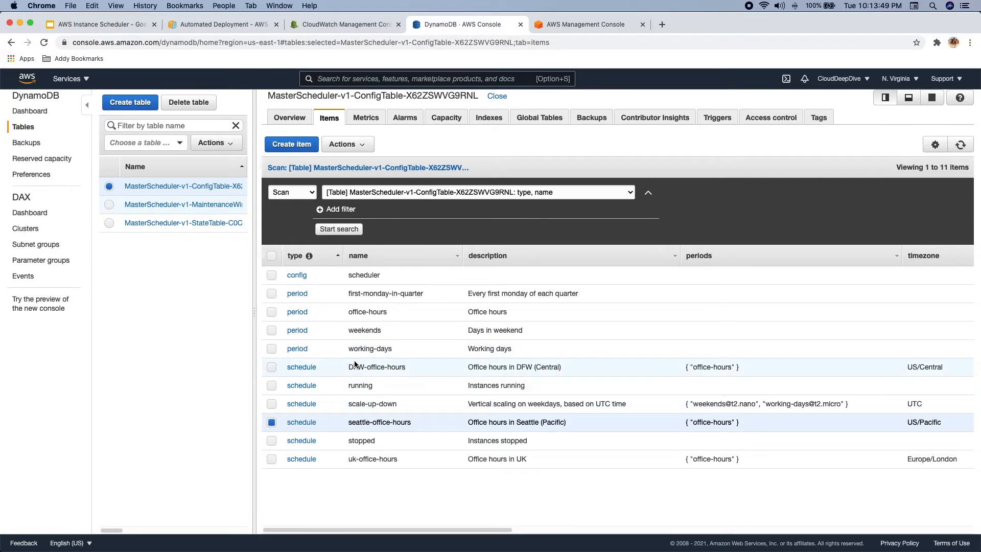
Copy the schedule name DFW-office-hours from the table, and briefly view the scheduler config item without saving it
drag(349, 366, 401, 366)
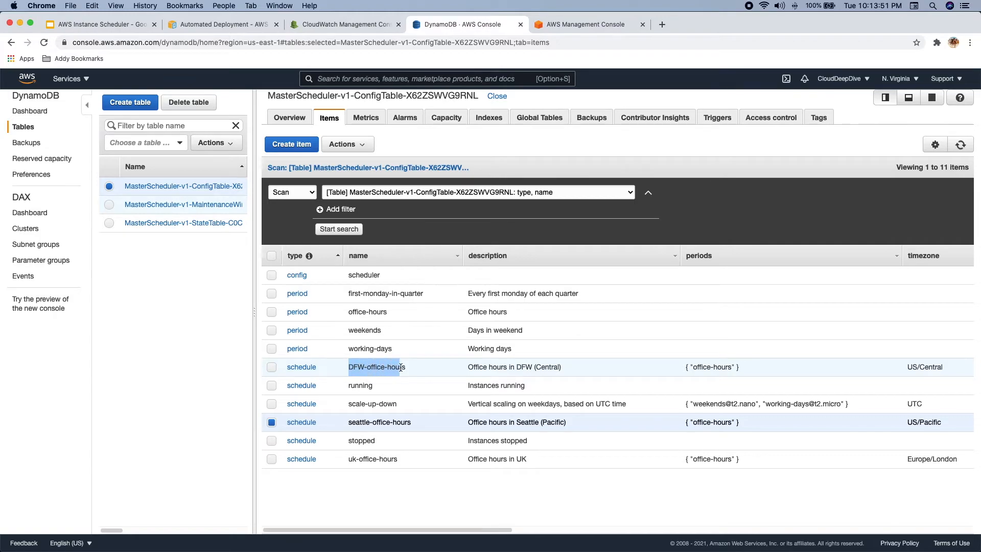
right_click(397, 366)
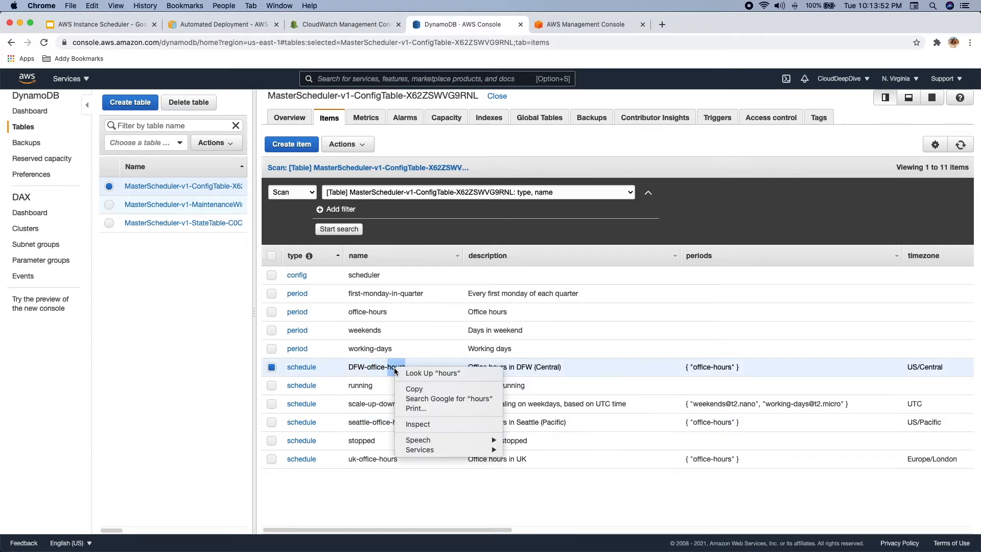
click(349, 367)
drag(349, 367, 387, 367)
drag(403, 367, 406, 367)
key(super+c)
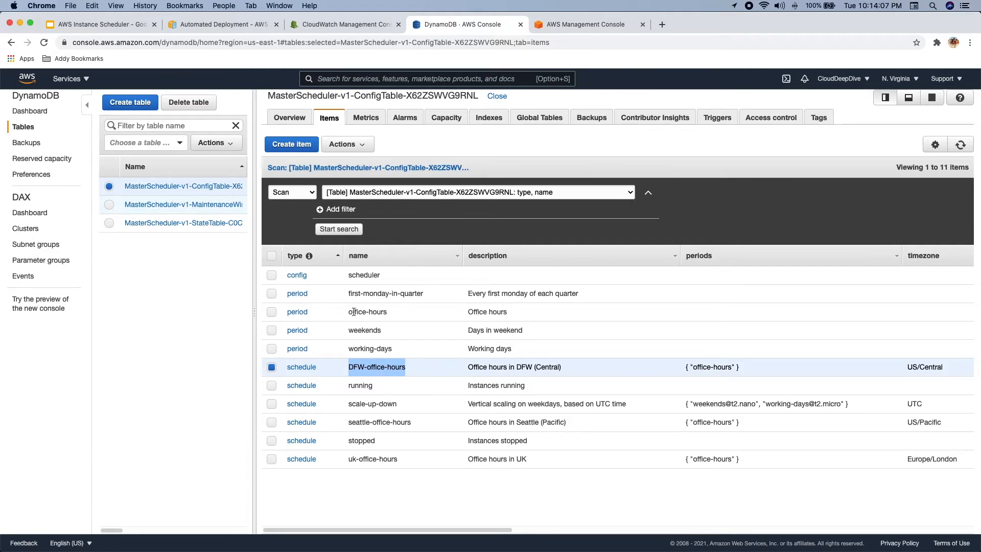
click(297, 275)
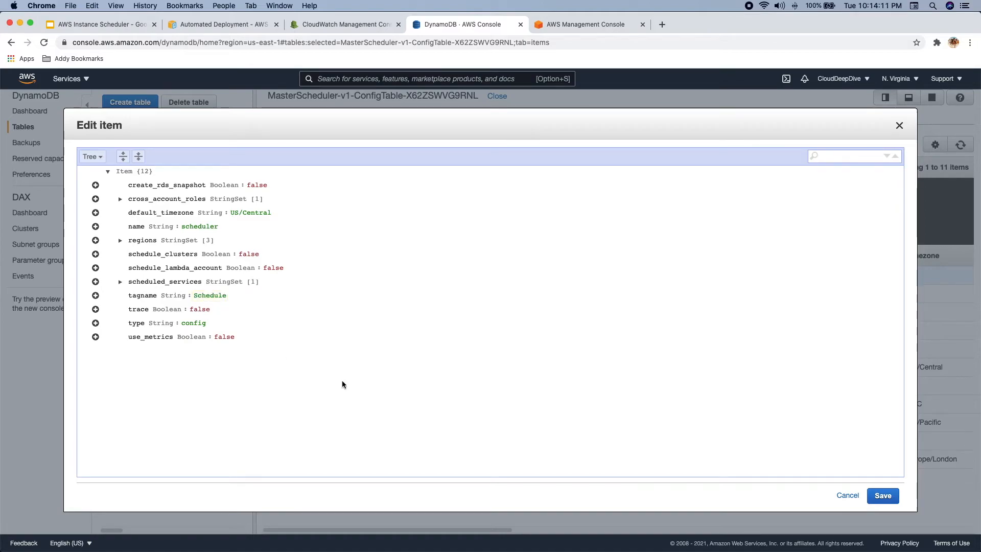
click(847, 496)
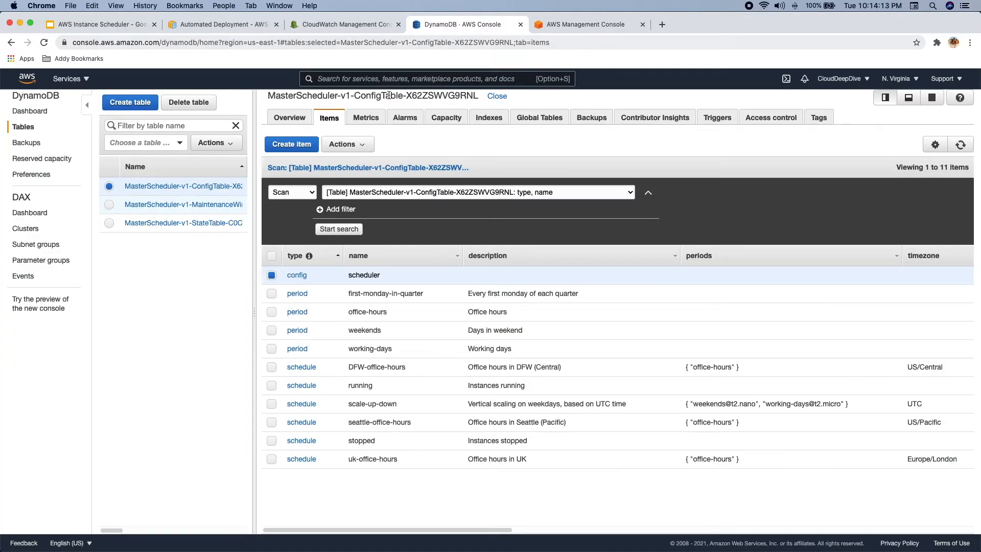
Search for the EC2 service, open it in a new browser tab and list all instances in N. Virginia
click(341, 79)
text(ec2)
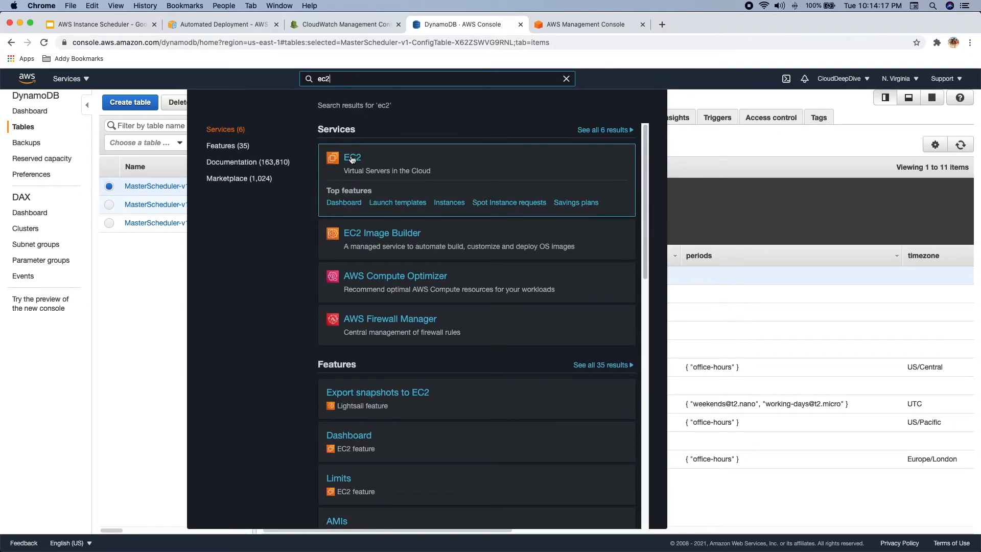
right_click(350, 159)
click(368, 162)
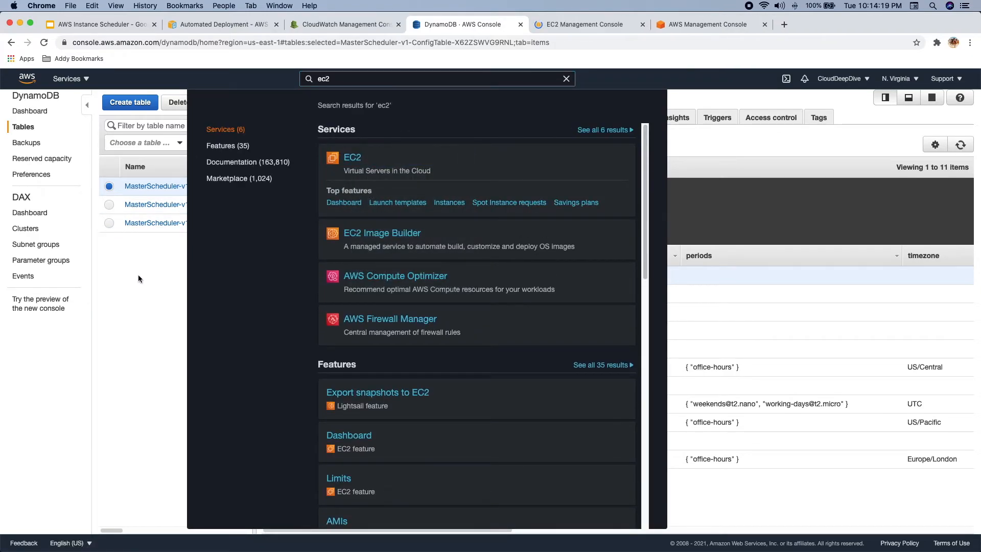
click(138, 274)
click(562, 24)
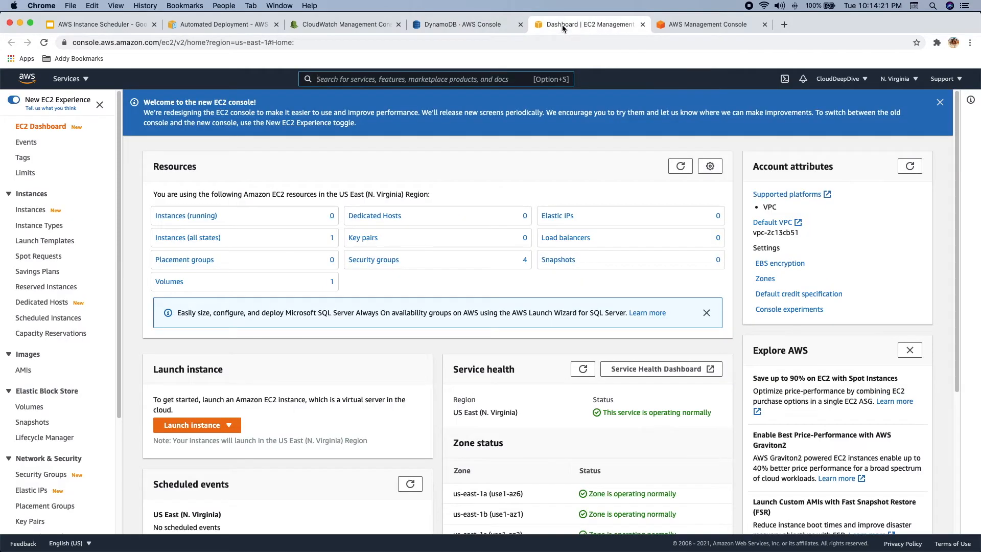
click(184, 218)
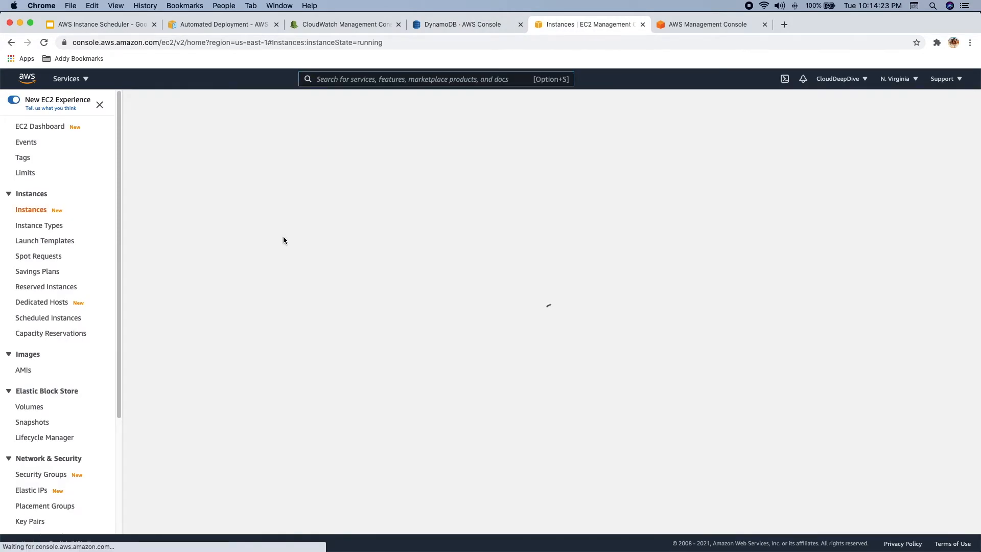
click(223, 182)
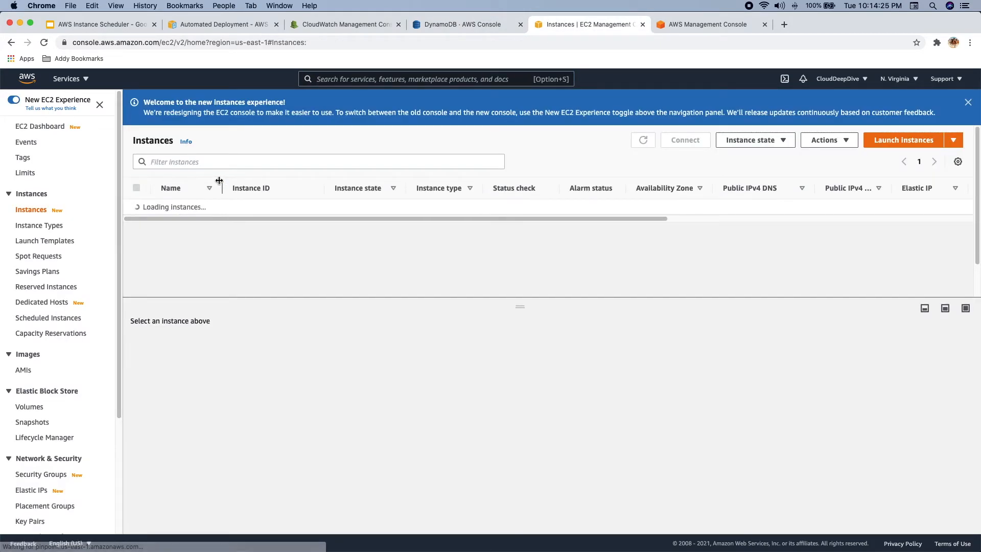
Start the stopped t2.micro instance in us-east-1d
click(136, 207)
click(136, 207)
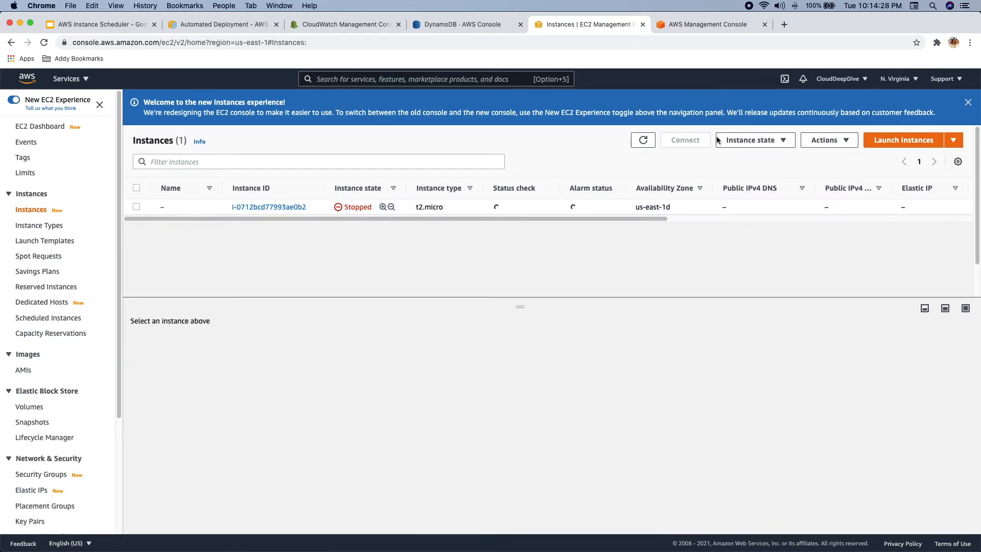
click(137, 206)
click(755, 140)
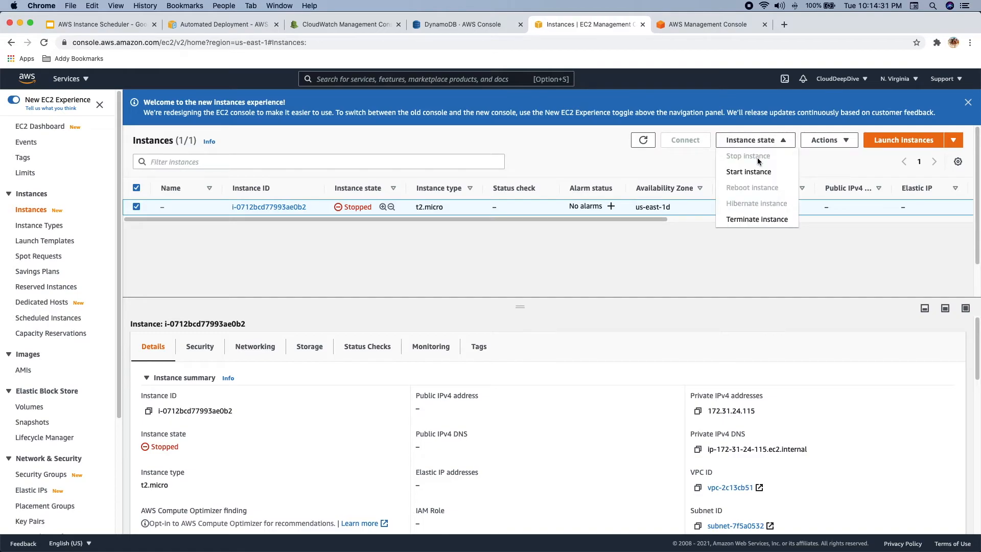
click(757, 172)
Switch to the US West (N. California) region and start its stopped t2.micro instance
click(913, 80)
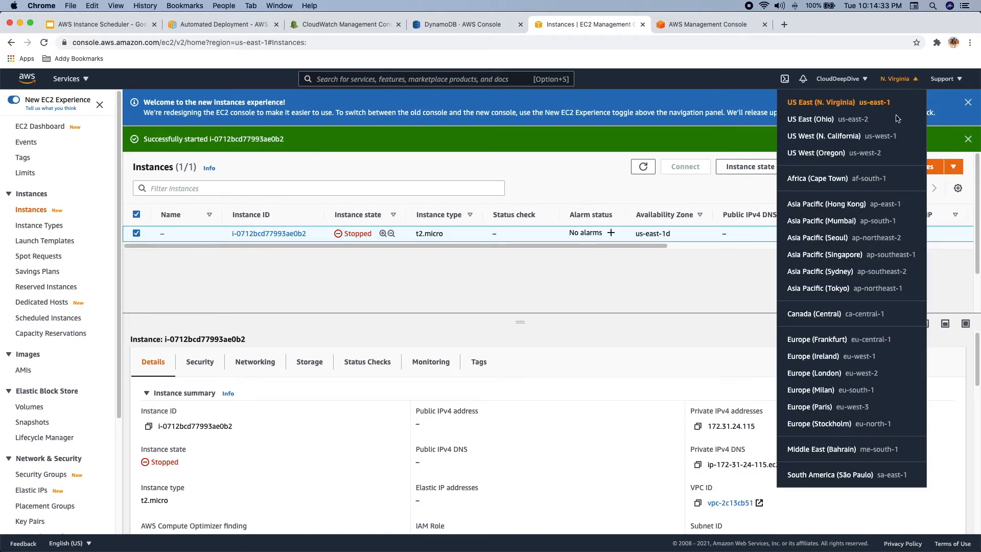
click(823, 136)
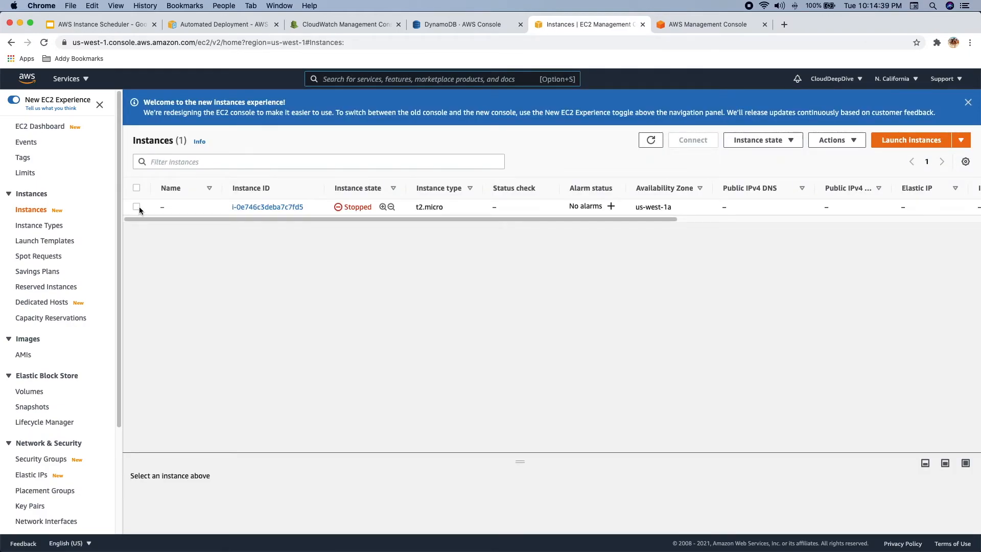
click(136, 206)
click(759, 141)
click(757, 172)
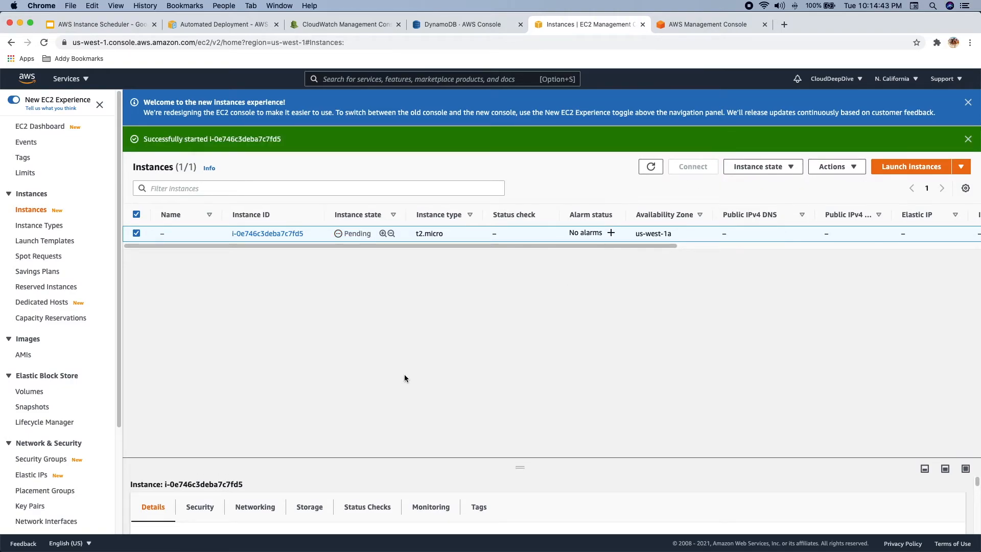
Enlarge the details of the us-west-1a instance and open its tags for management
drag(516, 467, 517, 303)
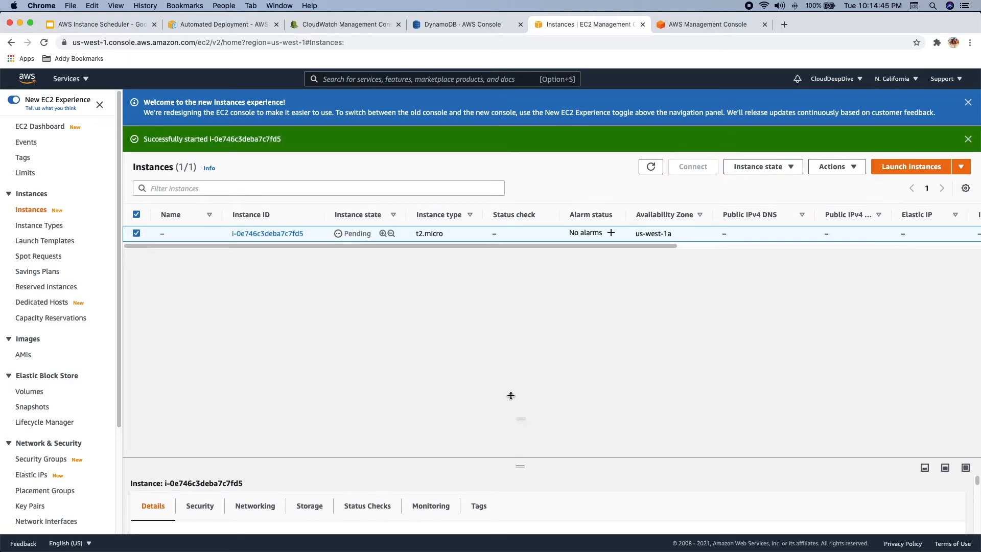
drag(519, 466, 519, 386)
drag(499, 345, 454, 403)
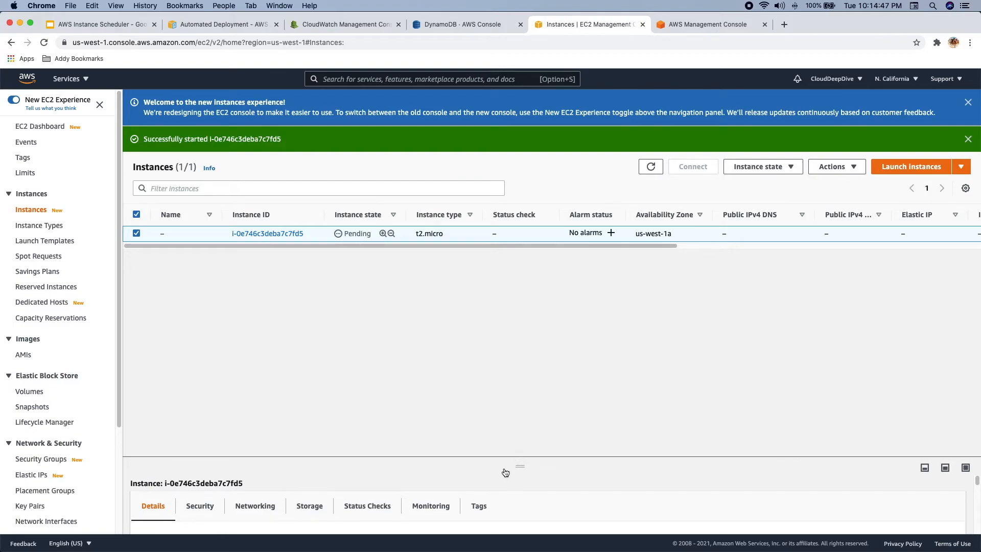
click(480, 446)
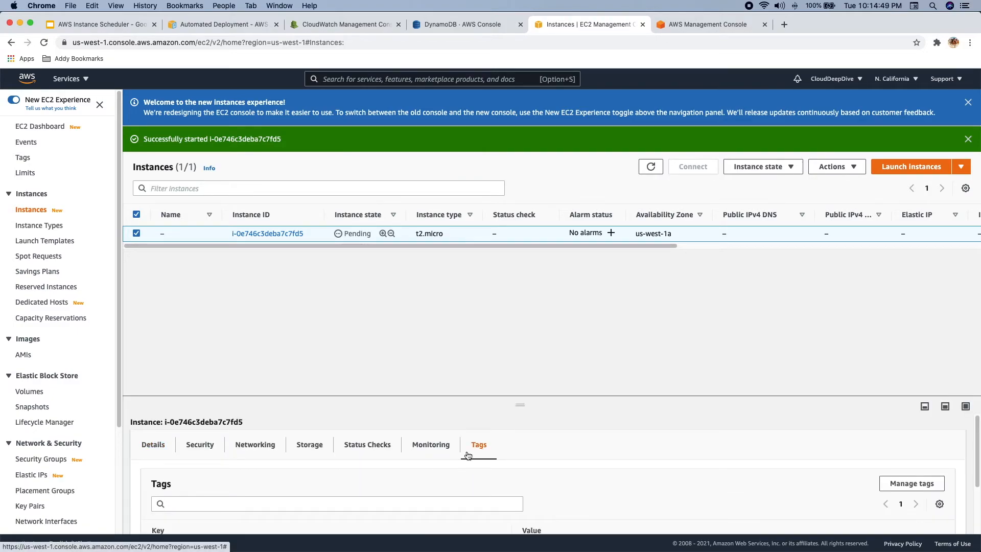
click(924, 488)
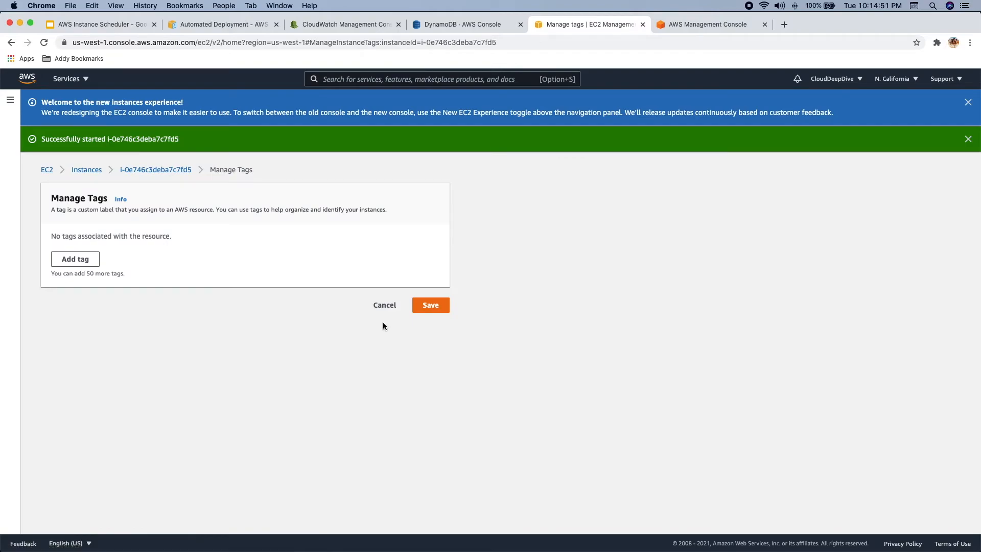
Add a tag to the instance with the key Scheule and the copied schedule name DFW-office-hours as its value
click(82, 261)
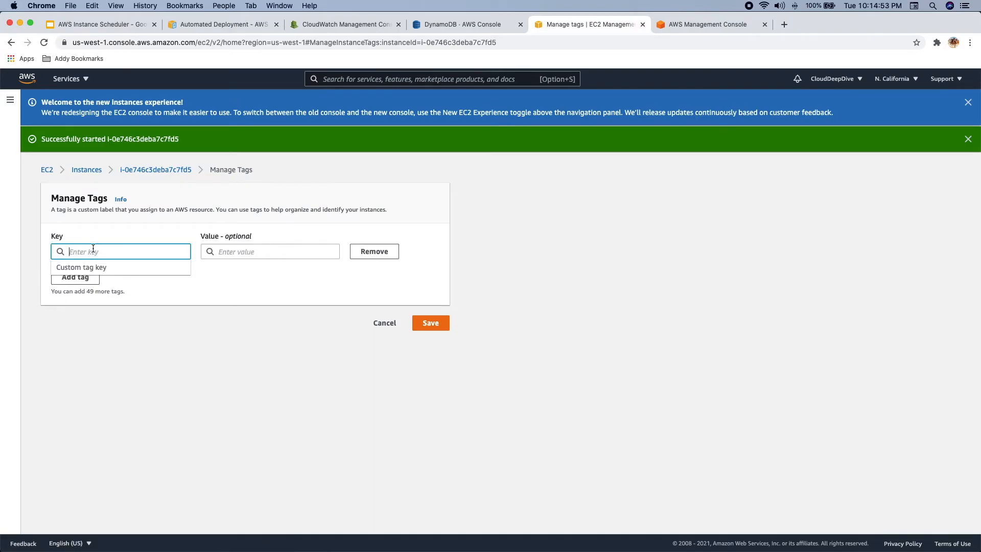
text(Schedule)
key(Tab)
key(super+v)
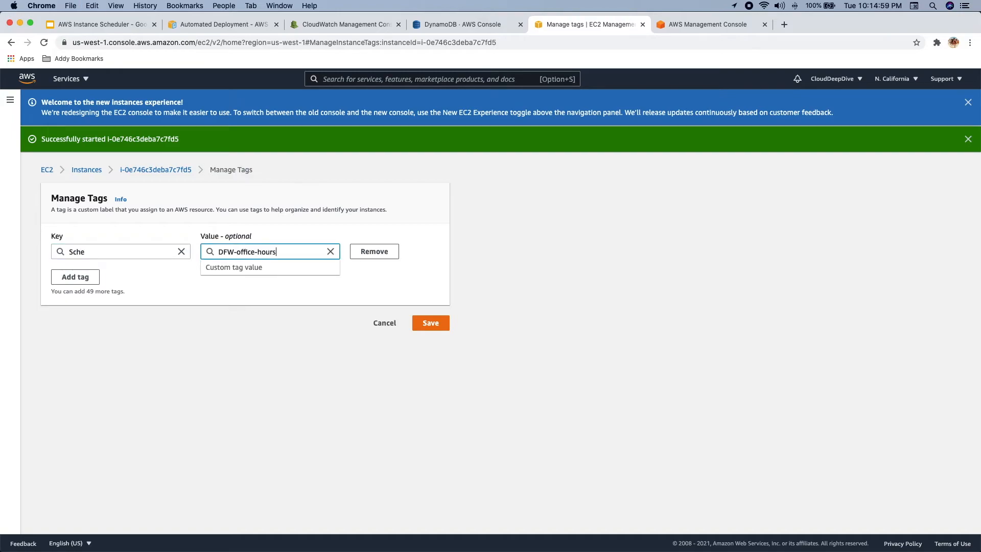
click(116, 253)
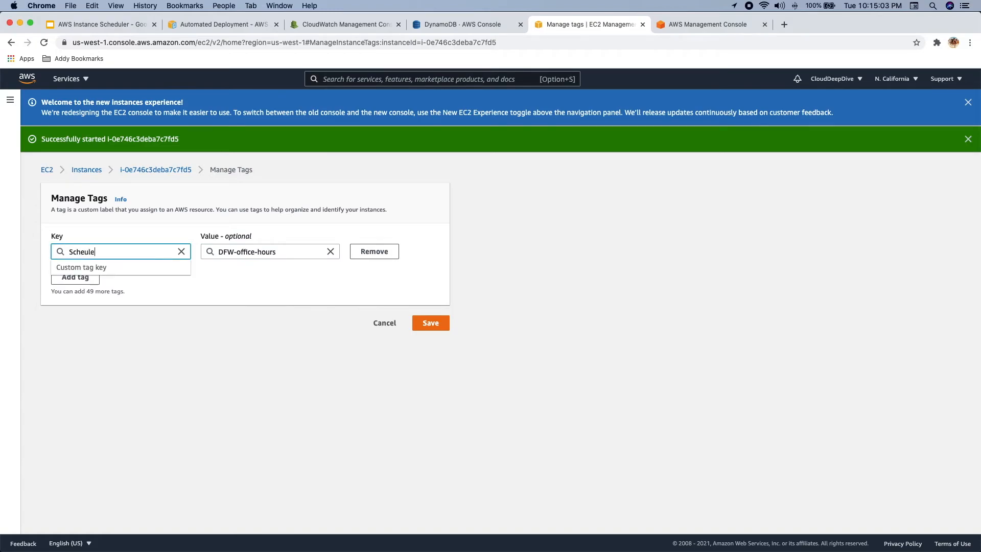
click(123, 335)
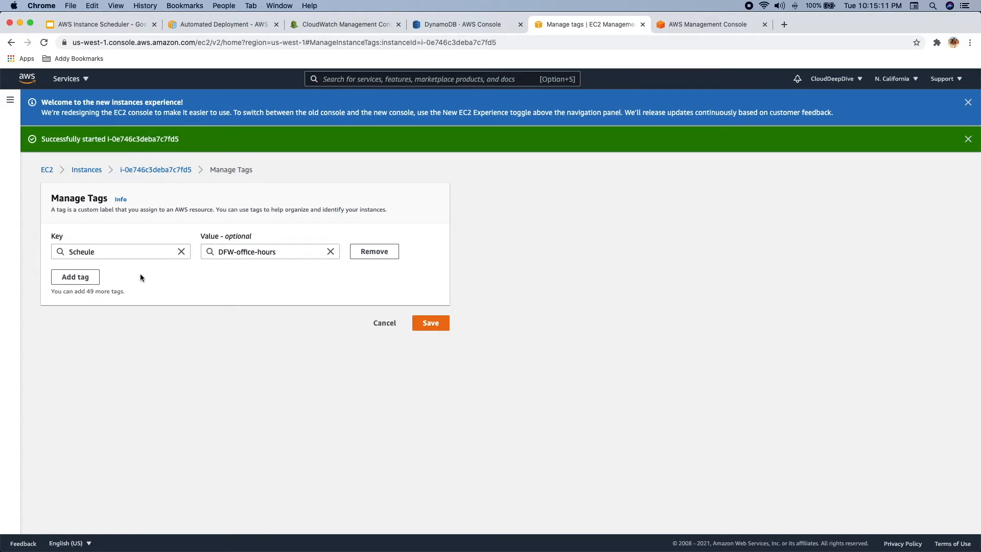
Check the tag name and regions in the DynamoDB scheduler config item, and return to the EC2 tag form
click(465, 24)
click(298, 276)
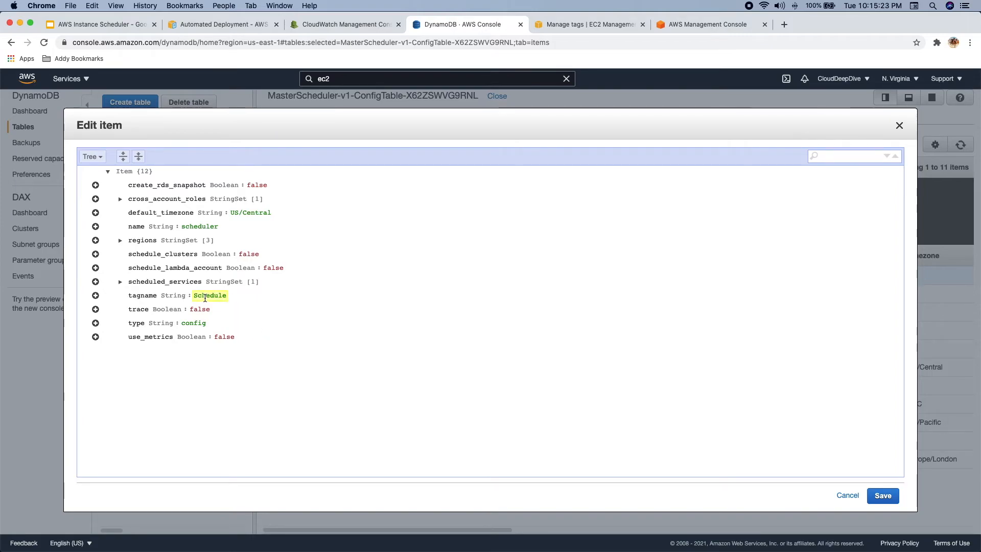
click(120, 240)
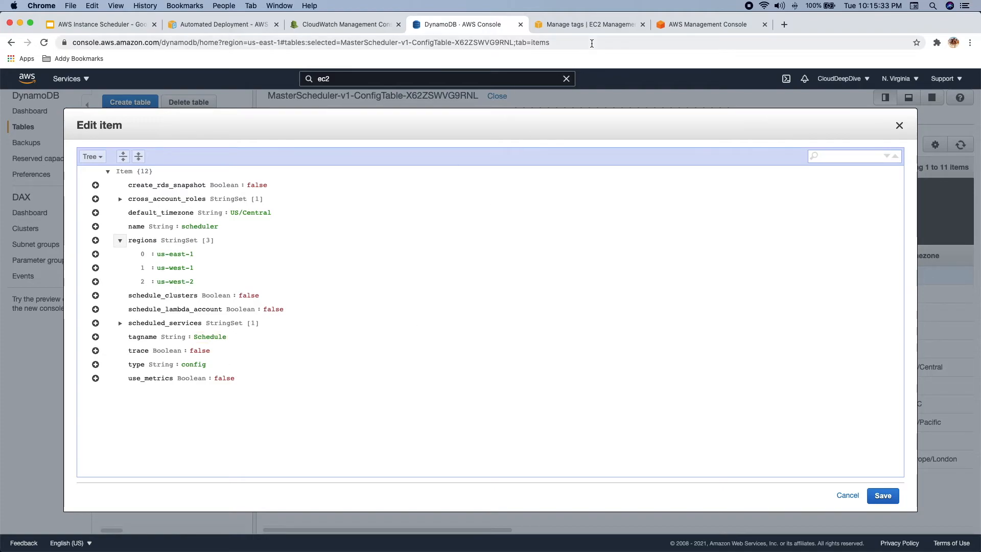
click(585, 25)
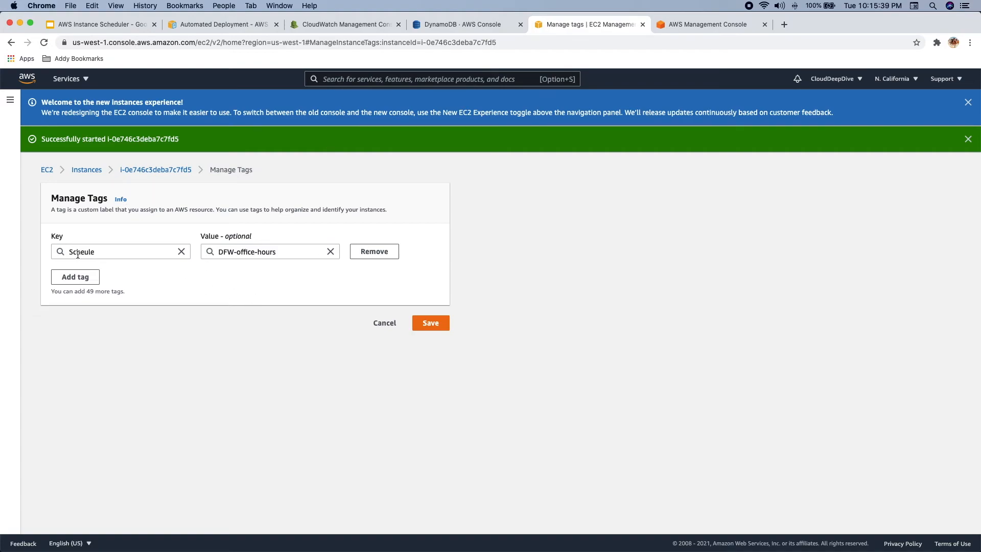
Copy the tagname value Schedule from the DynamoDB scheduler config item and replace the misspelled EC2 tag key with it
click(482, 25)
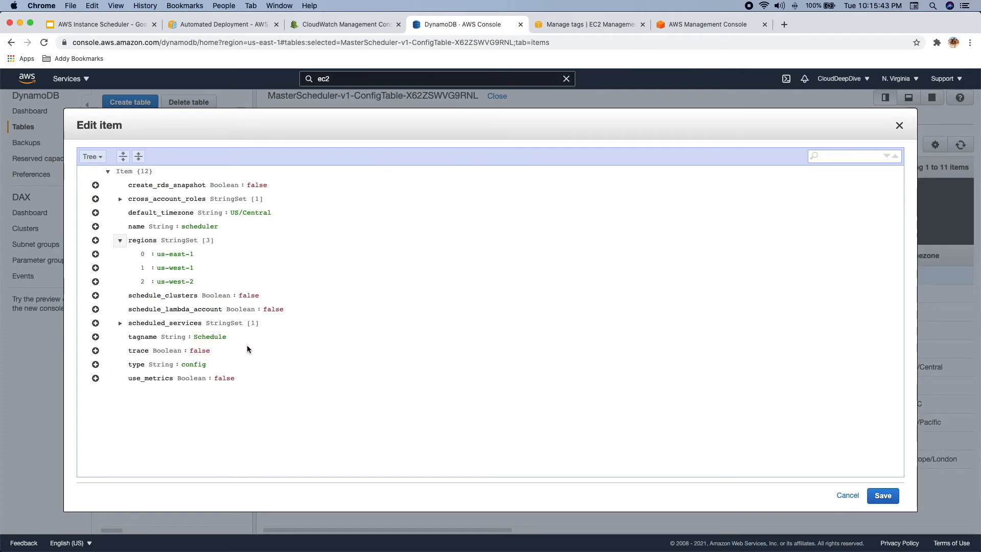
double_click(208, 337)
right_click(208, 336)
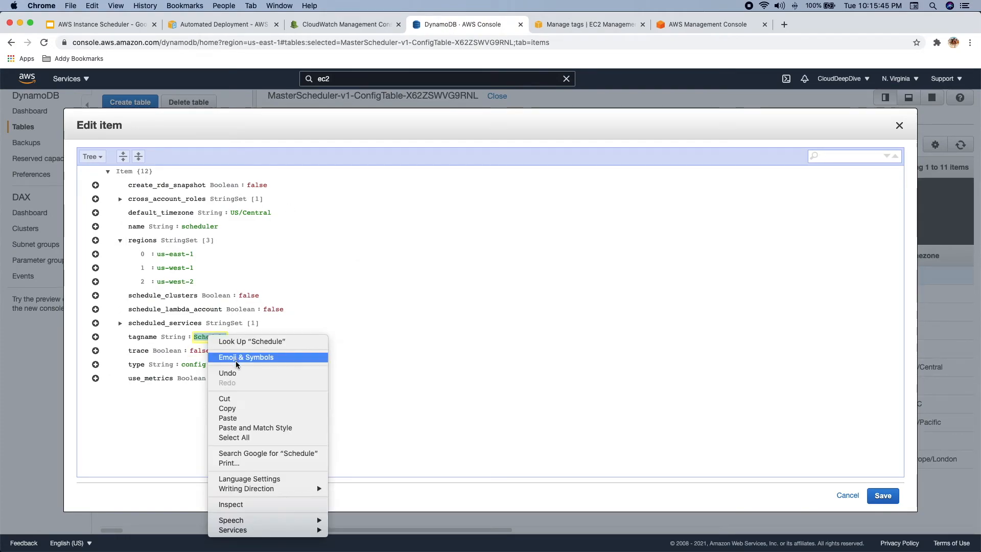
click(227, 408)
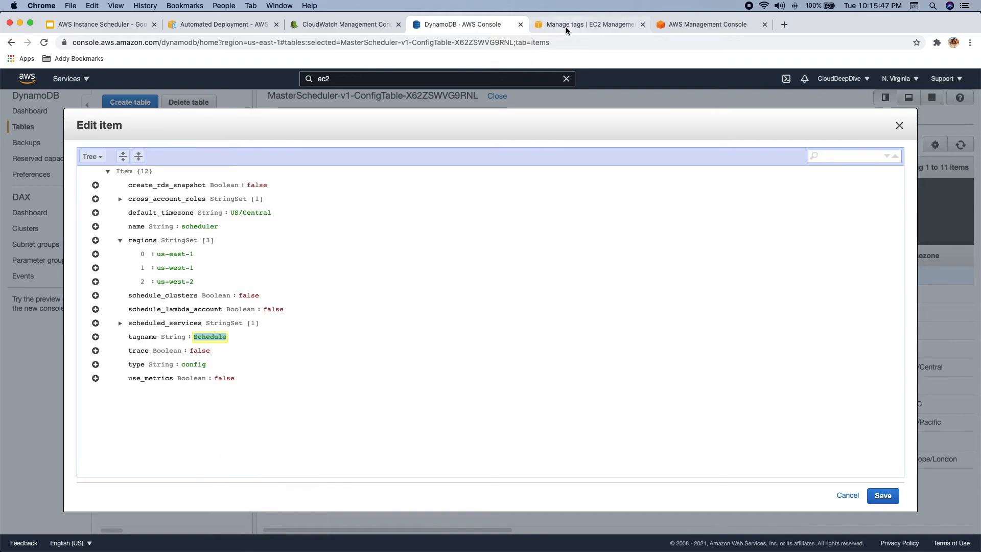
click(564, 26)
click(82, 252)
right_click(84, 252)
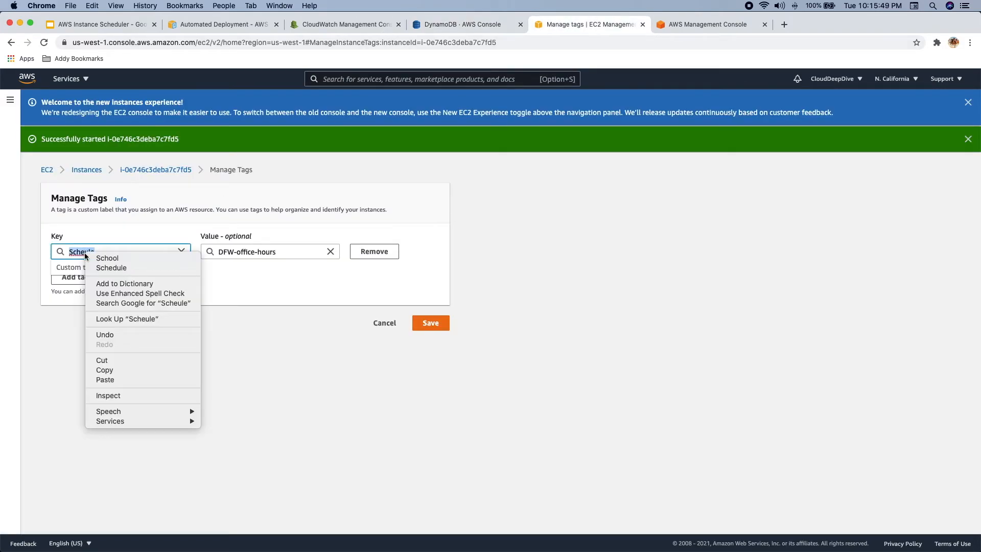
click(116, 379)
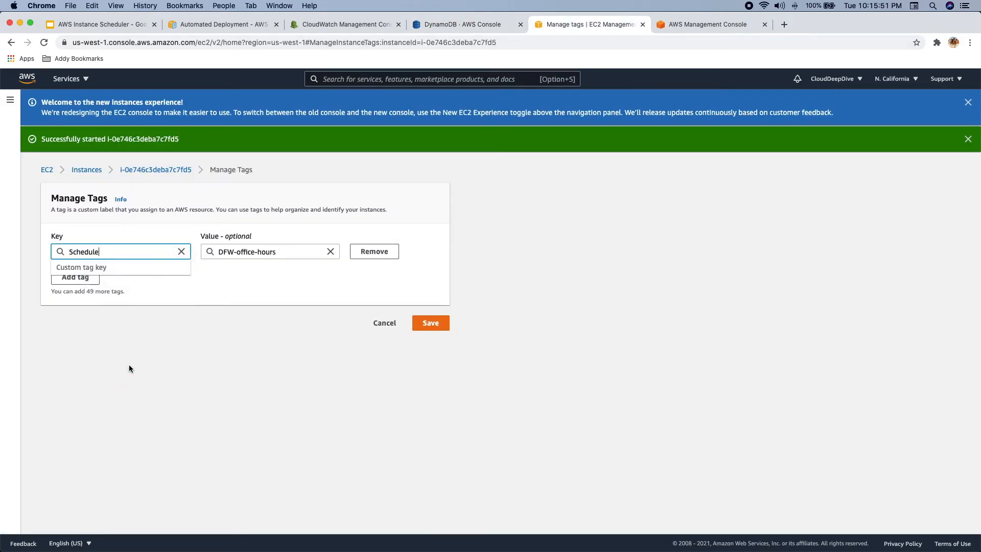
click(193, 339)
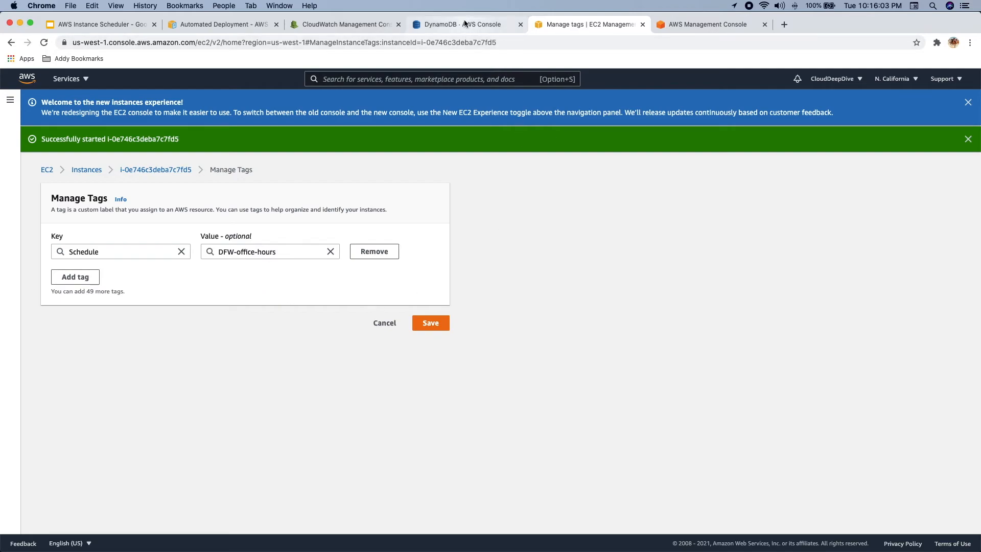
Examine the DFW-office-hours schedule item in the DynamoDB config table, including its periods
click(444, 25)
click(846, 496)
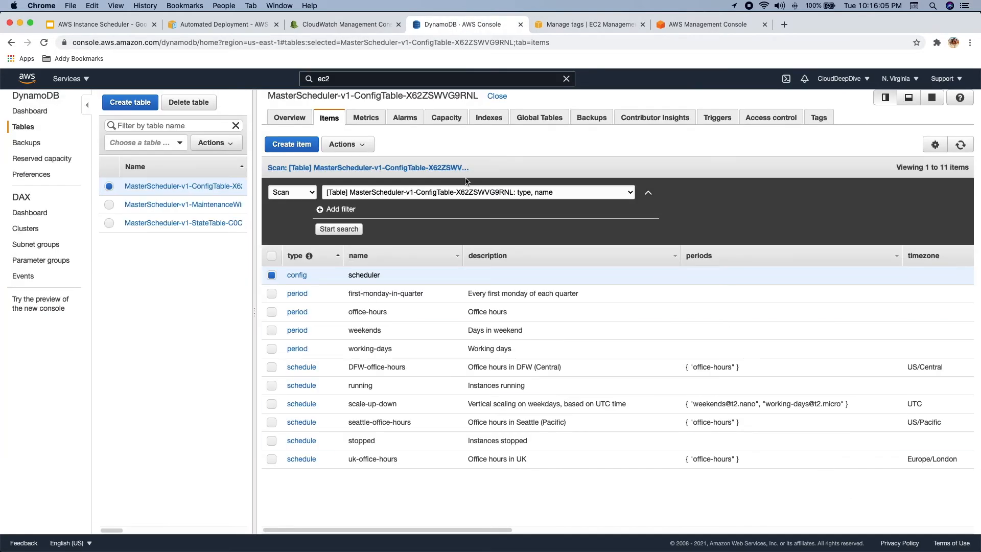
click(302, 367)
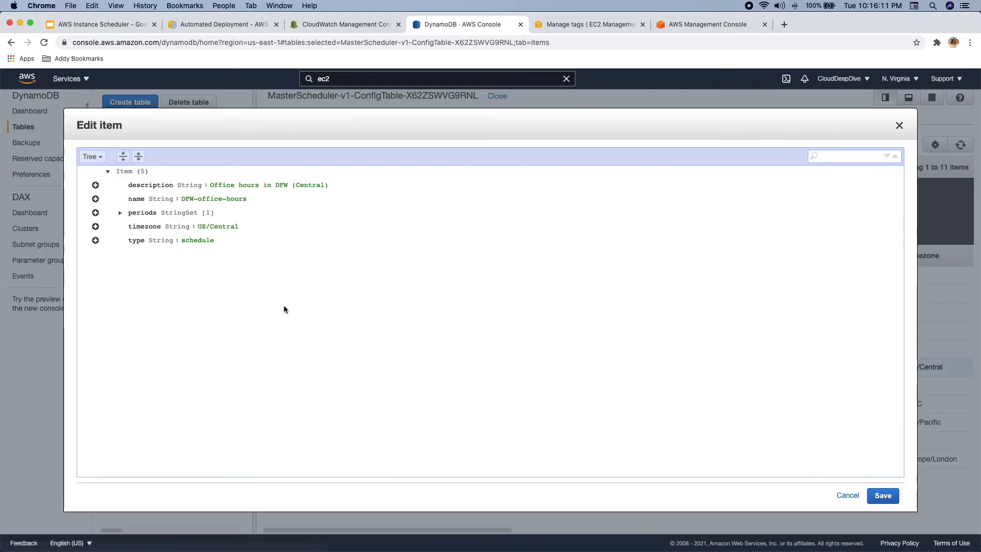
click(121, 213)
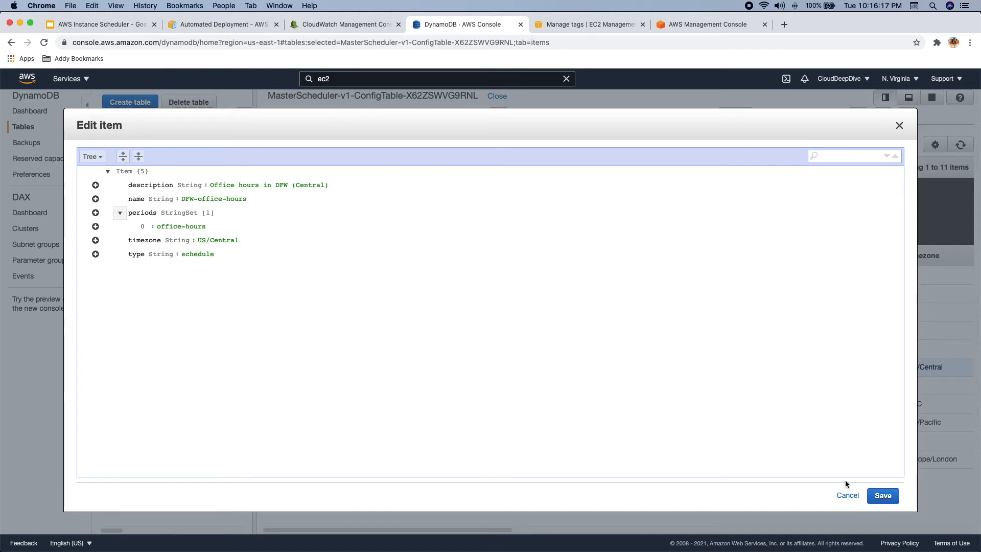
click(847, 495)
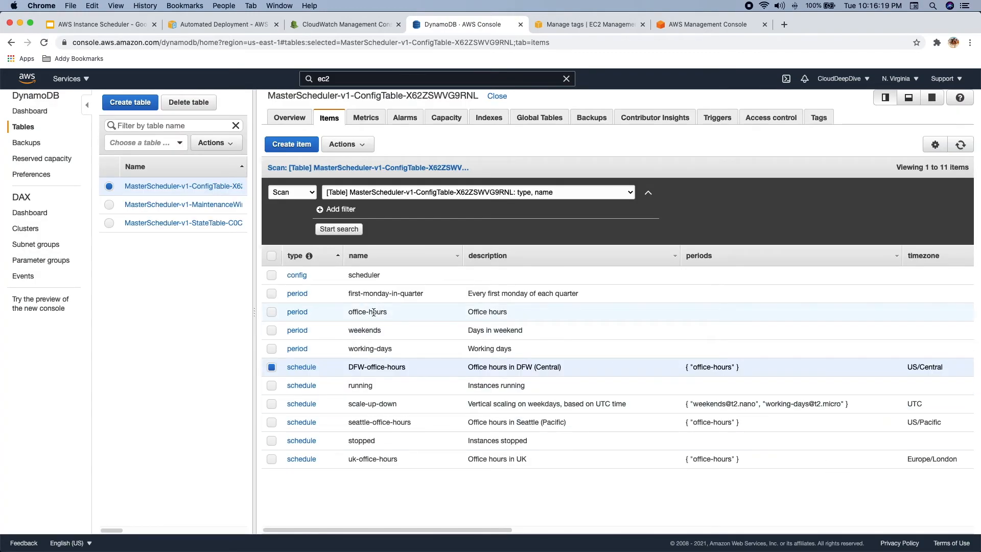
Check the begin time, end time and weekdays of the office-hours period item
click(299, 312)
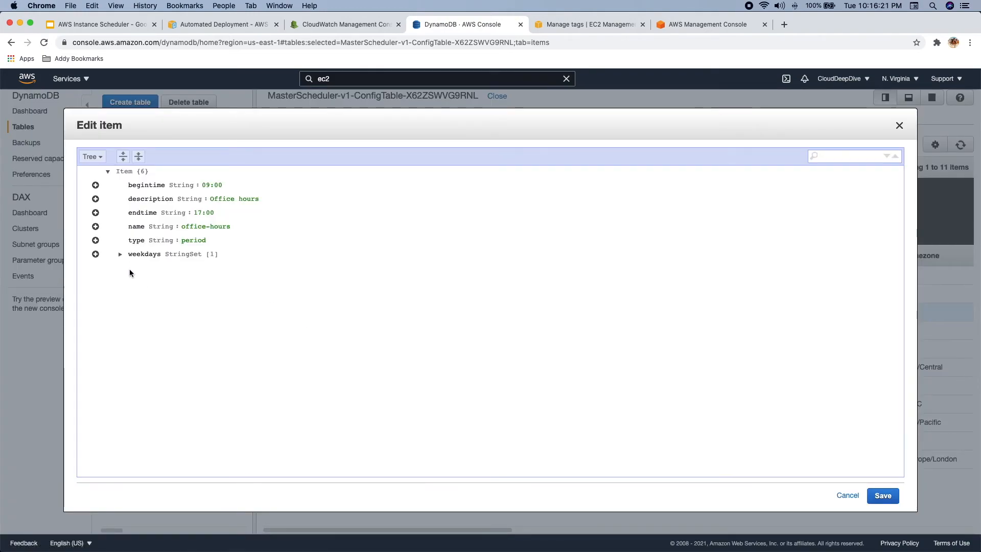
click(120, 253)
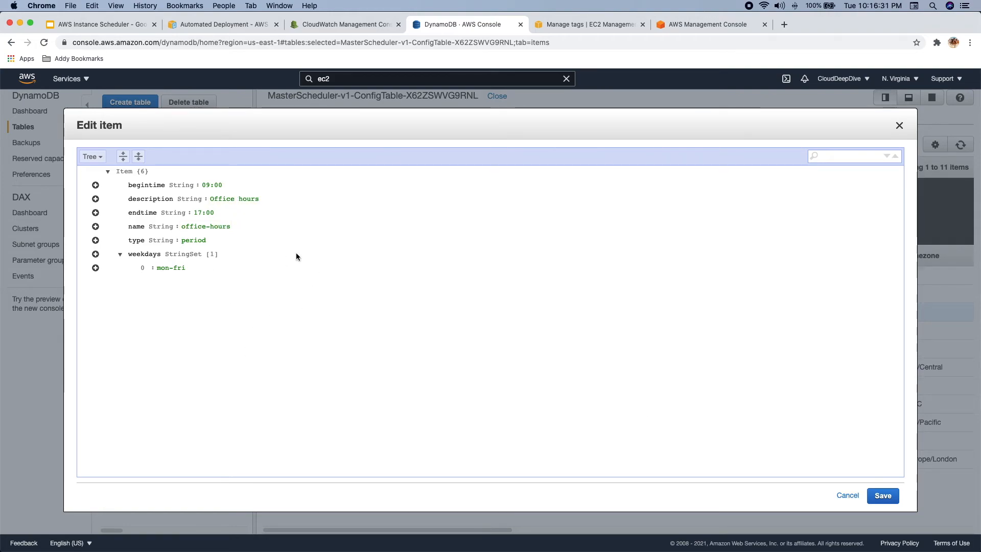
click(847, 496)
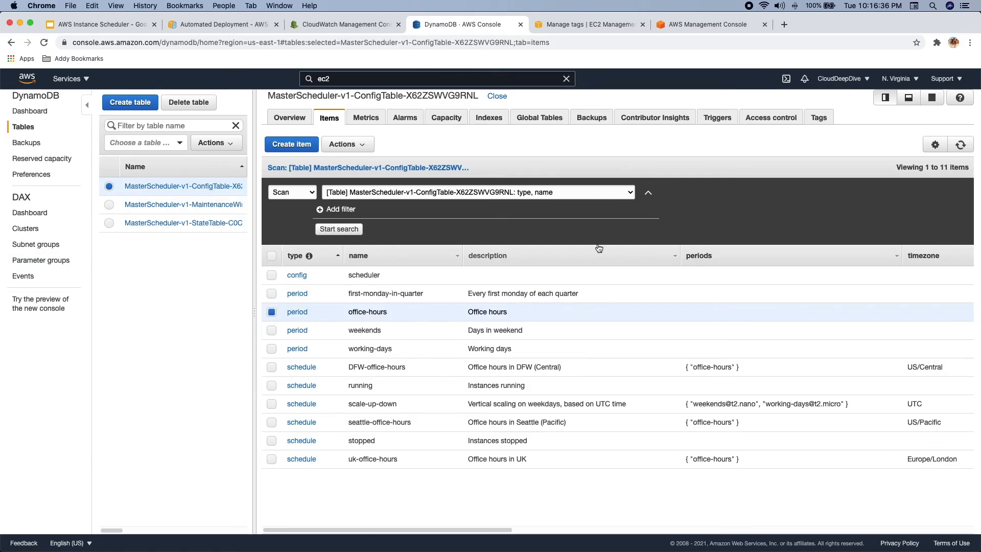
Return to the EC2 tag form and save the Schedule tag with the value DFW-office-hours on the N. California instance
click(598, 23)
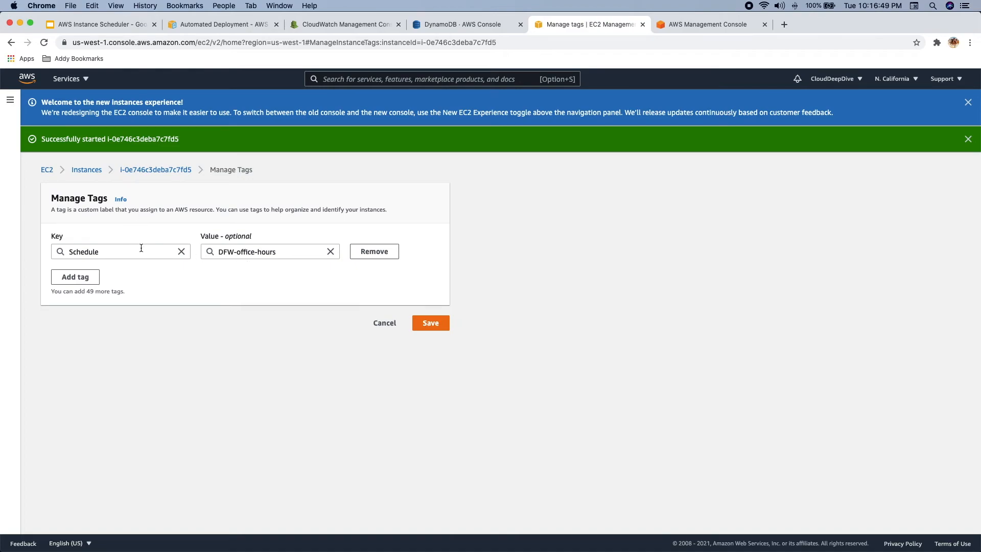
drag(221, 252, 299, 253)
click(245, 318)
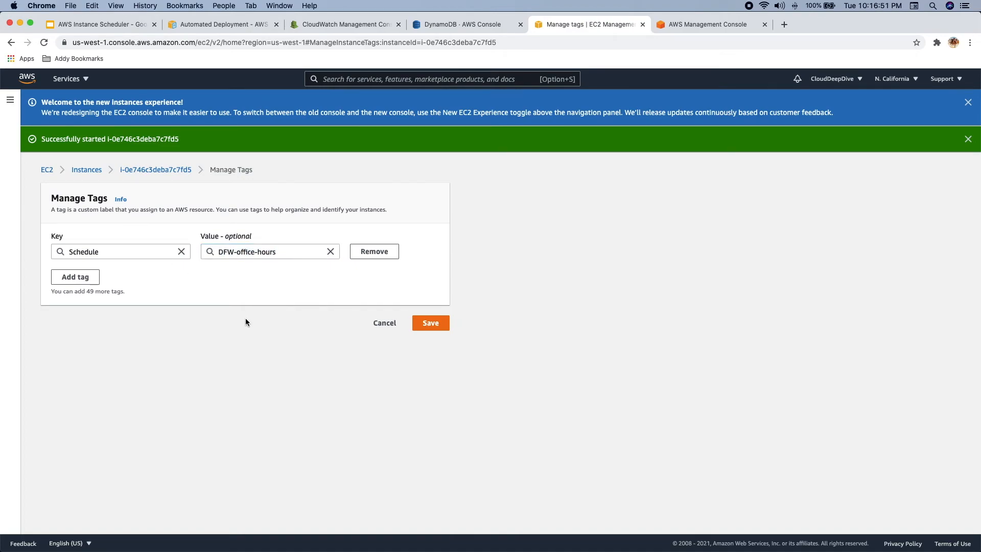
click(430, 327)
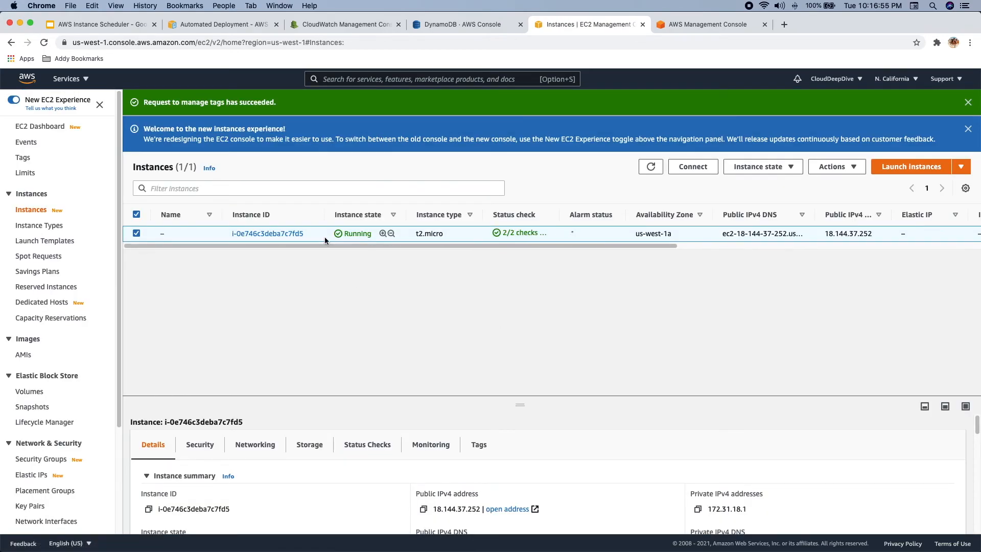
Refresh the N. California instance list and check the tags saved on the instance
click(644, 170)
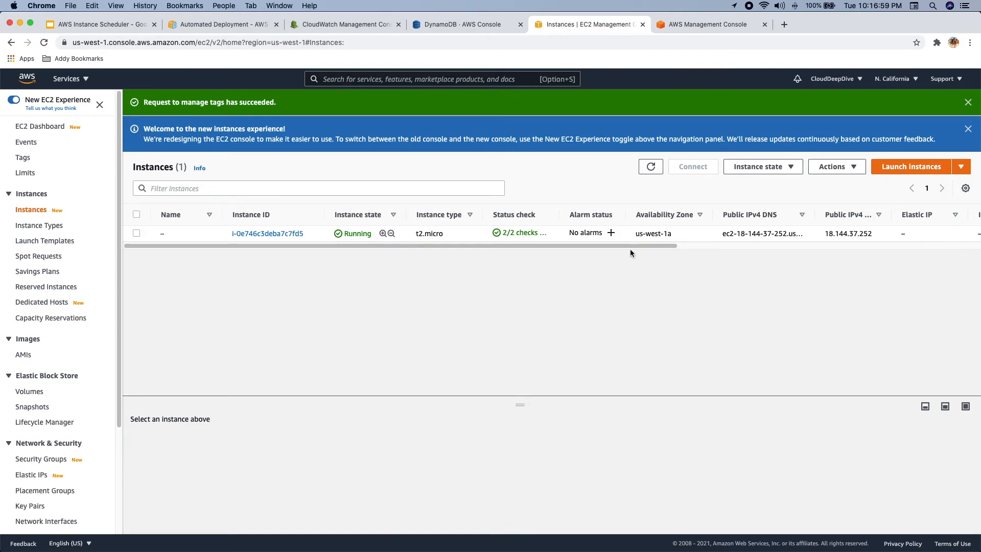
click(137, 233)
click(479, 445)
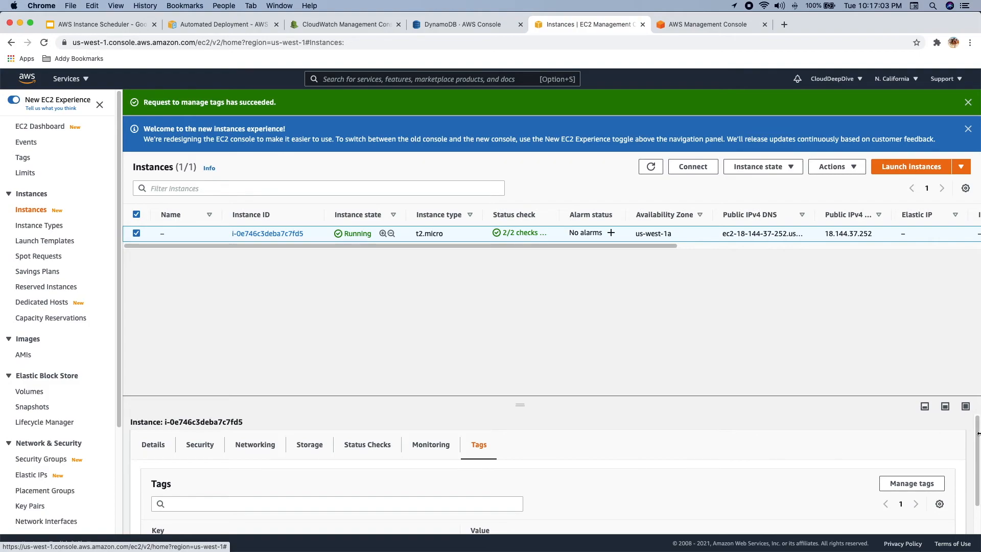
scroll(600, 475, down, 2)
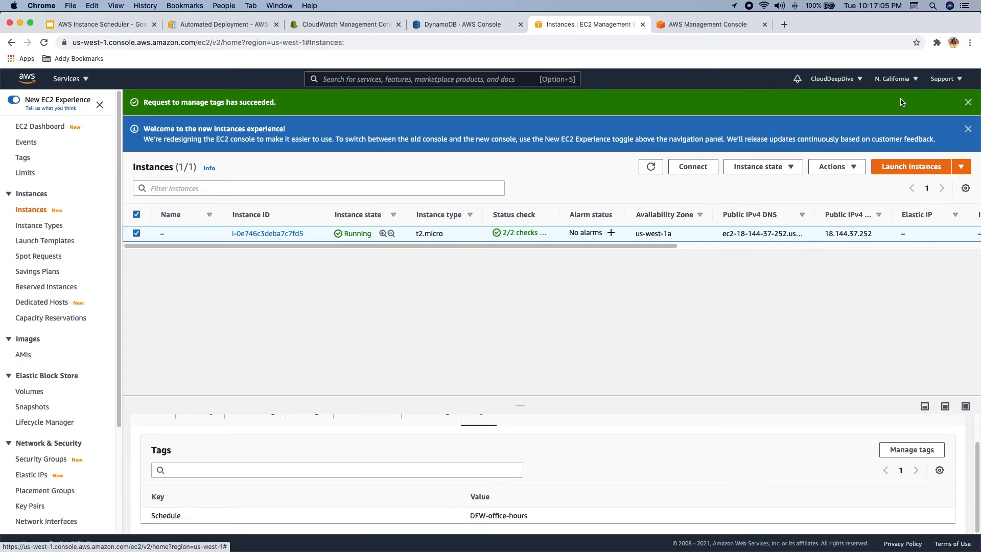
Change the region to US East (N. Virginia) and open tag management for the us-east-1d instance
click(895, 78)
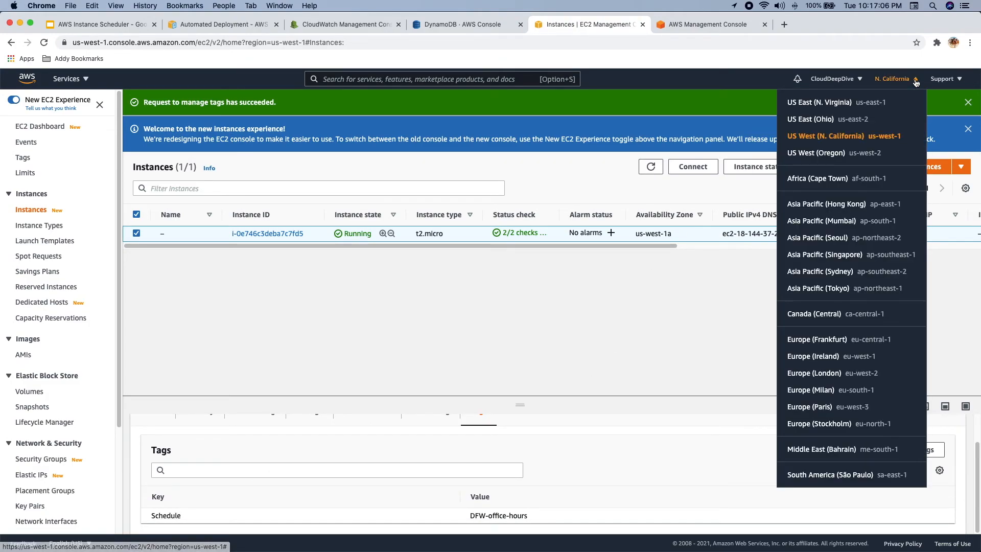
click(843, 105)
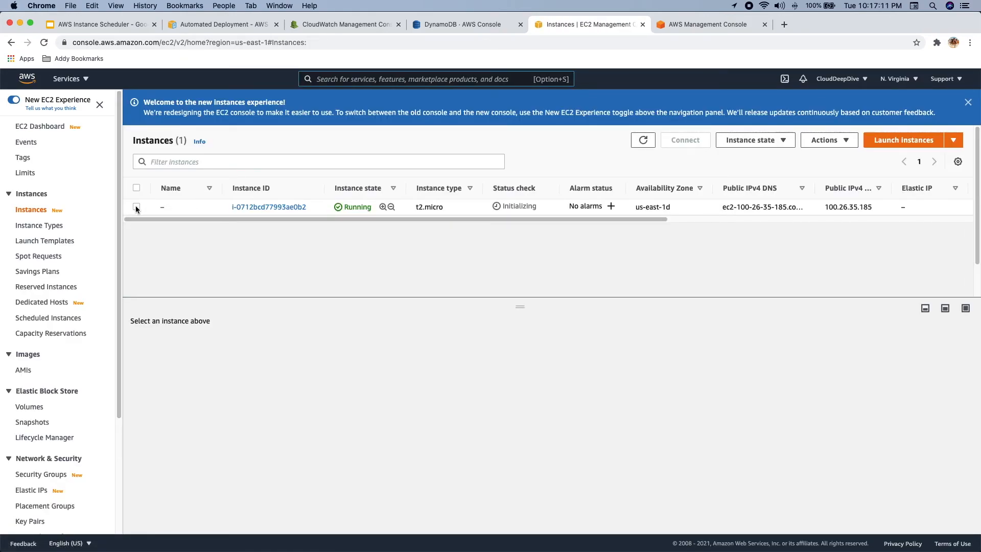
click(136, 206)
click(481, 351)
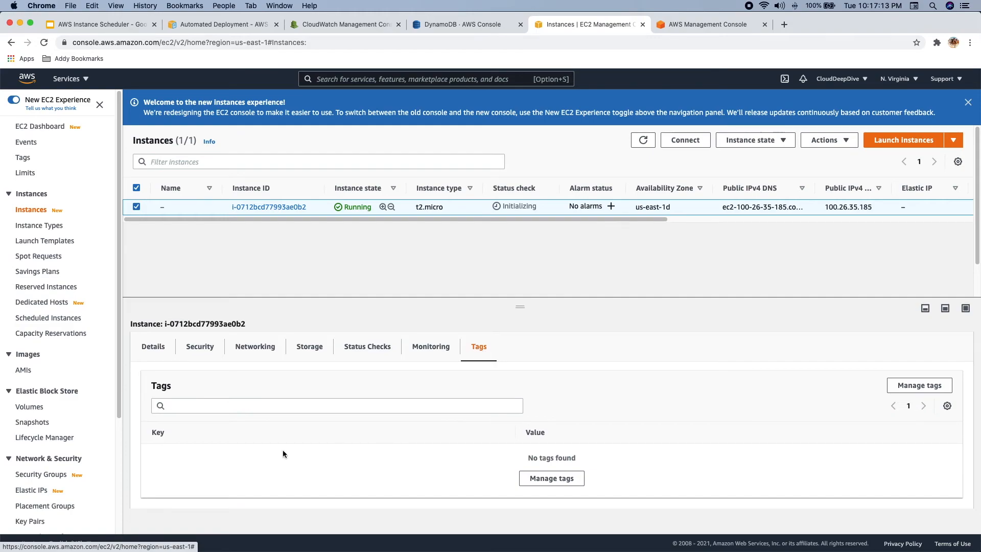
click(550, 481)
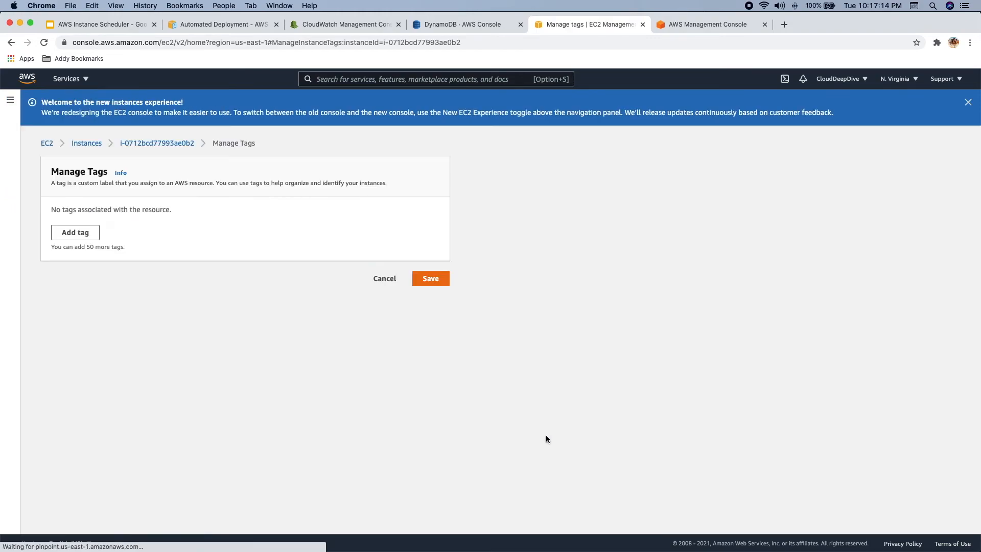
Add a tag with the key Schedule to the us-east-1d instance
click(82, 233)
text(Schedule)
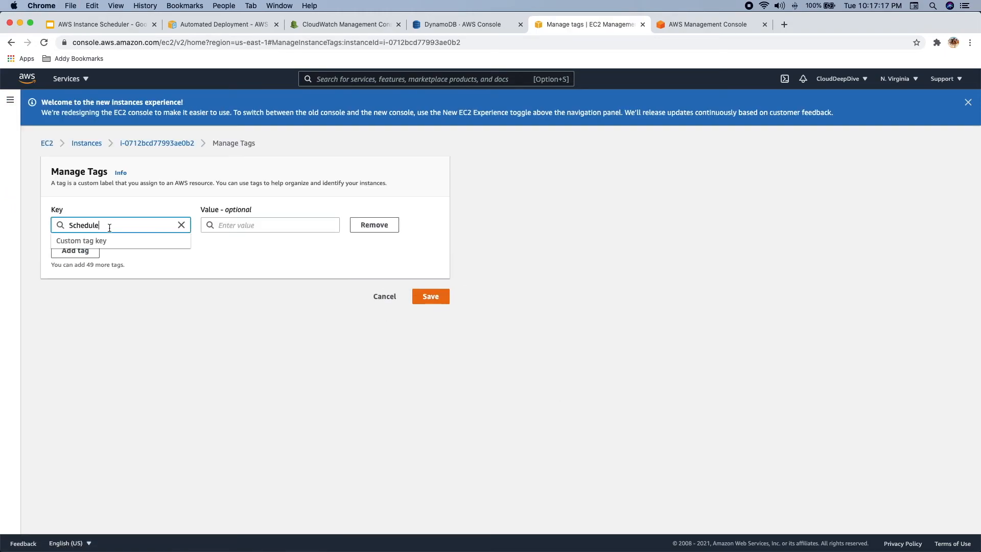
click(228, 225)
Try to copy the DFW schedule name from DynamoDB, and enter DFW-Office-Hours as the tag value
click(474, 26)
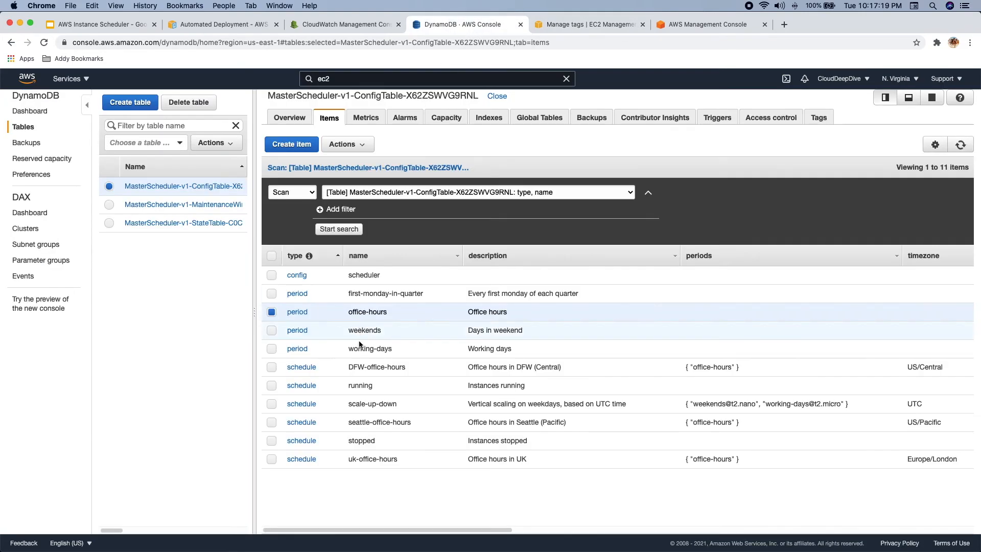
drag(348, 367, 405, 366)
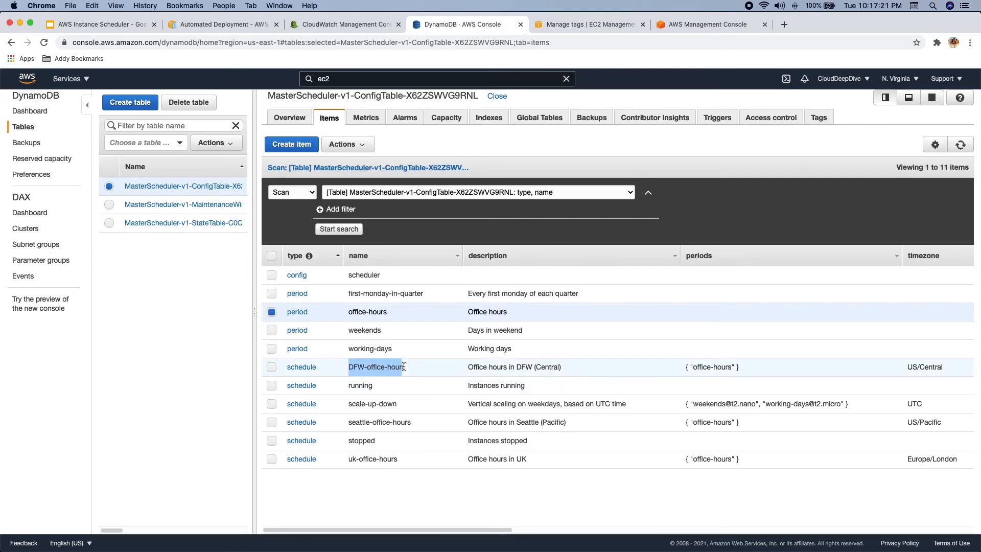
click(373, 366)
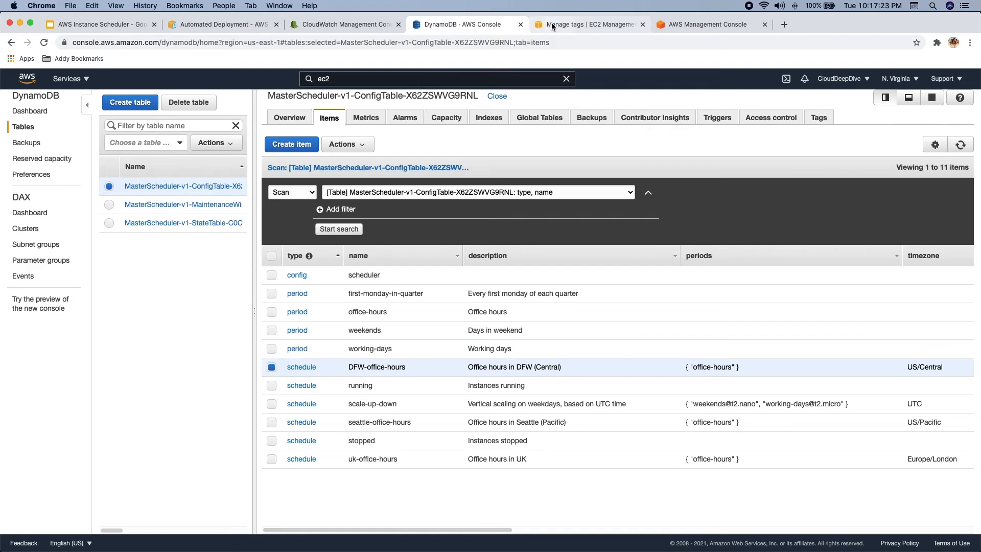
click(585, 24)
text(Schedule)
key(super+a)
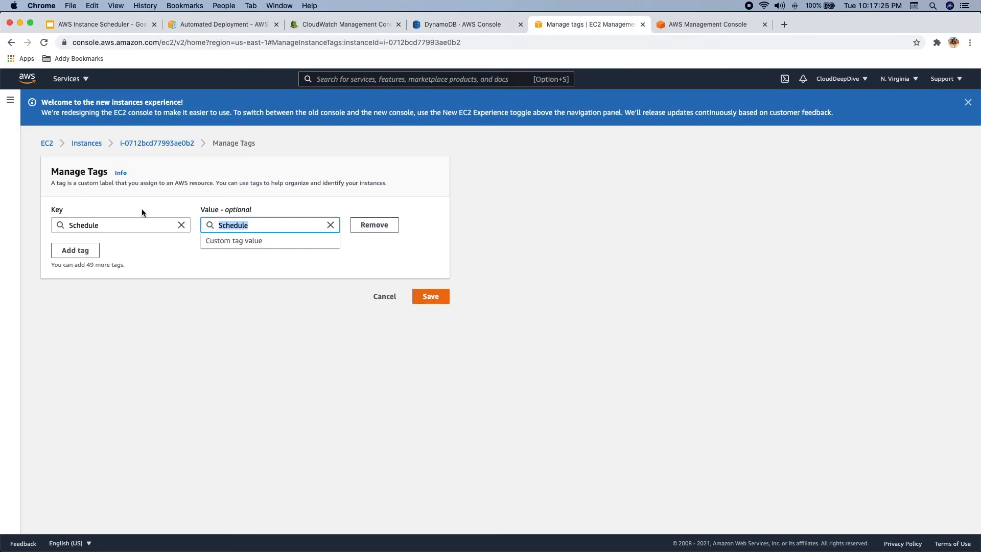
text(D)
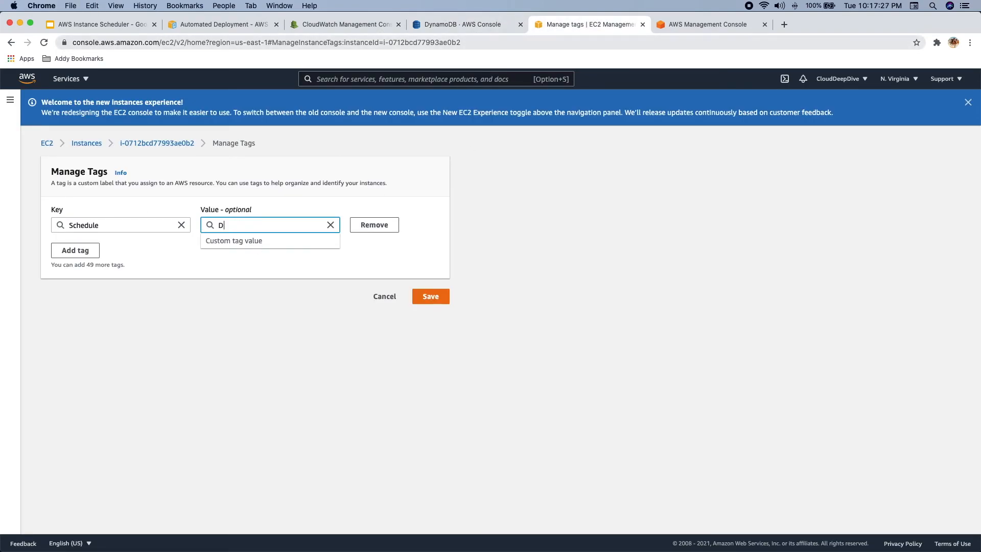
text(FW-Office-Hours)
Copy the exact schedule name DFW-office-hours from DynamoDB, replace the EC2 tag value with it, and save the tag
click(467, 25)
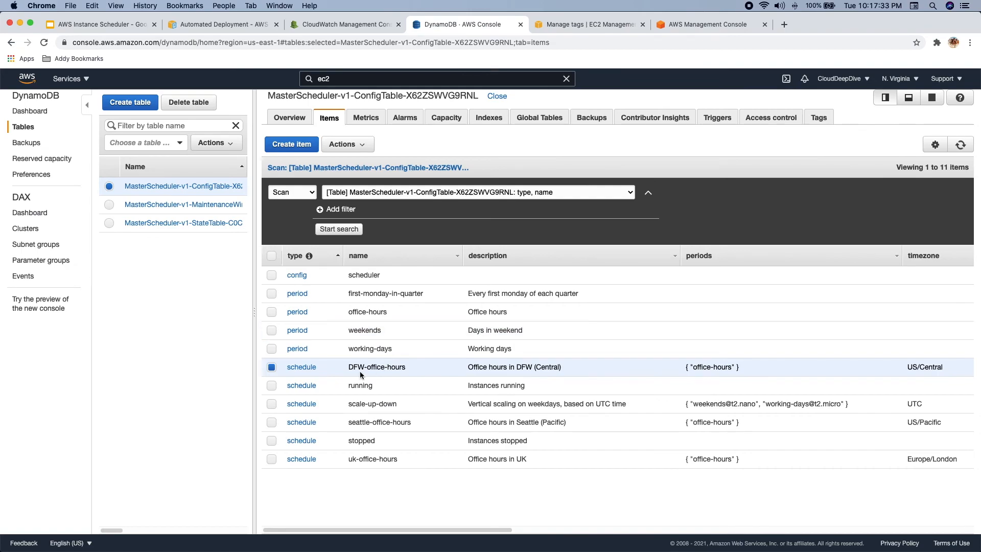
drag(349, 367, 406, 367)
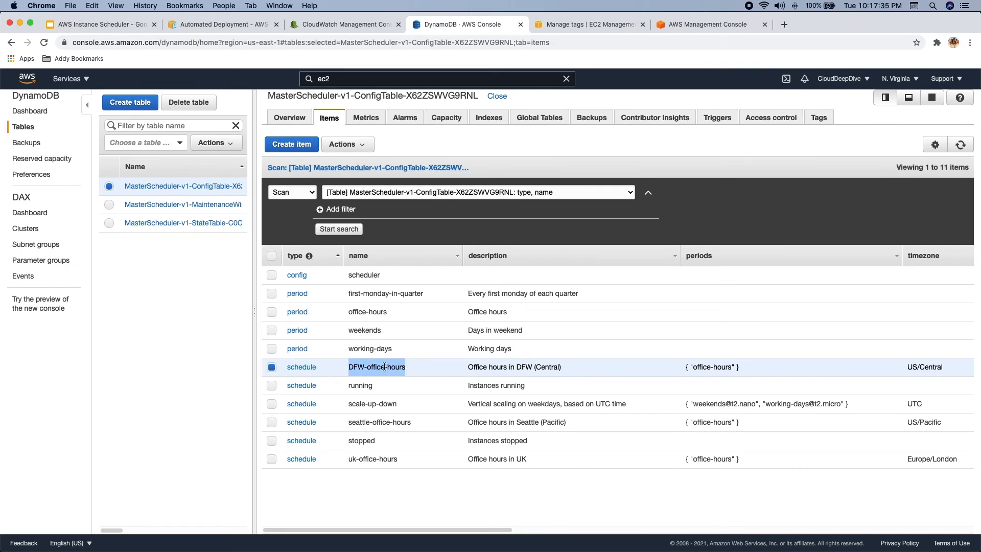
right_click(407, 366)
click(396, 388)
click(561, 24)
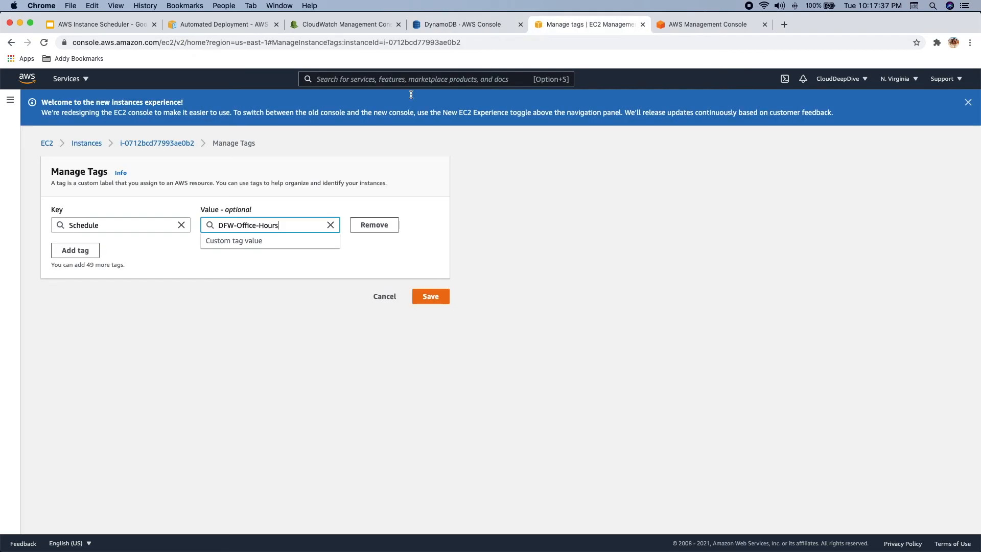
triple_click(249, 228)
key(super+v)
click(431, 296)
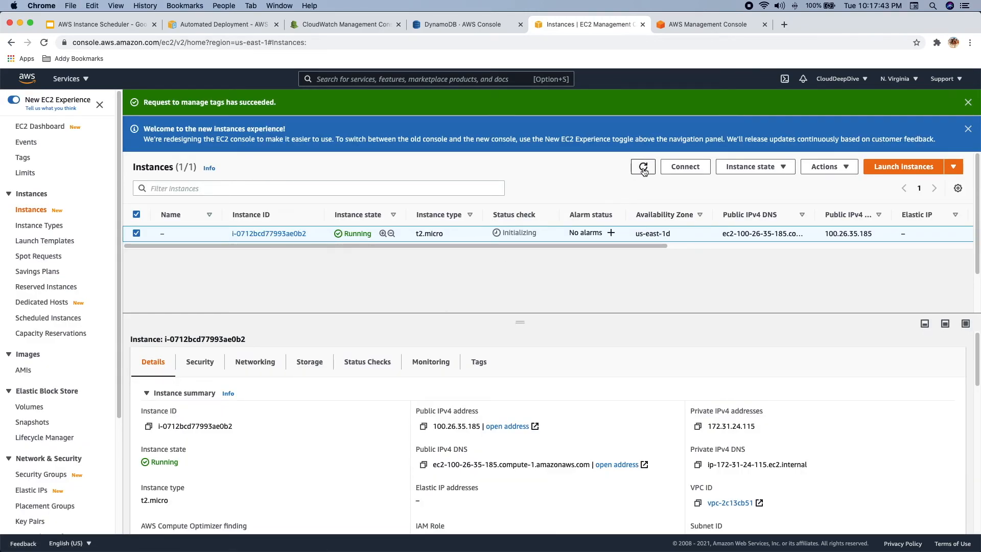
click(642, 167)
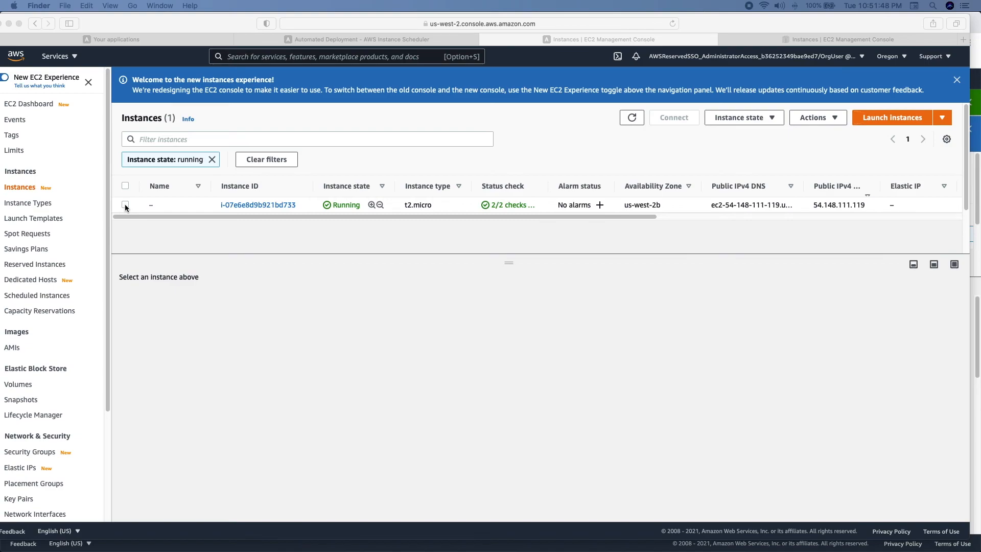
In the second account's EC2 console in Safari, open tag management for the us-west-2b instance in Oregon
click(125, 205)
click(125, 204)
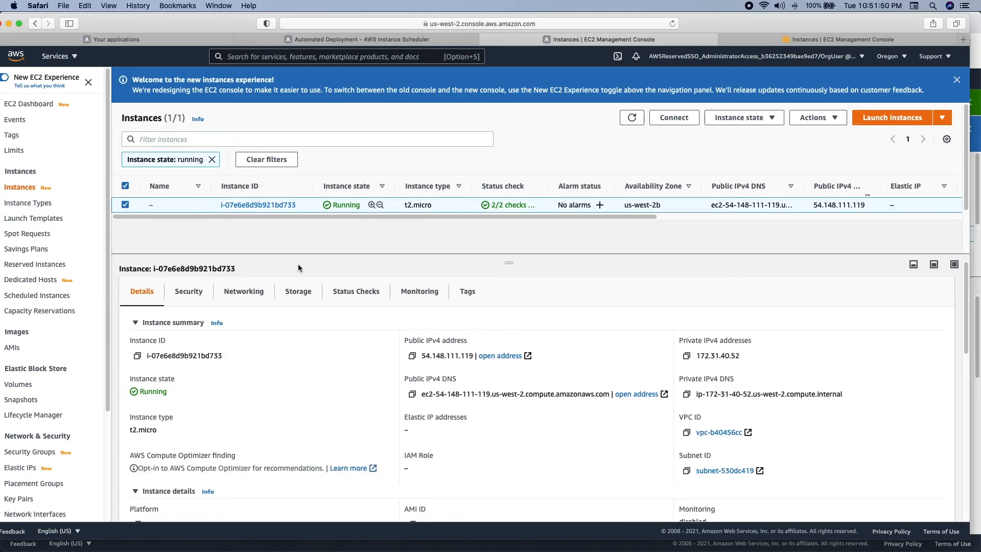
click(468, 292)
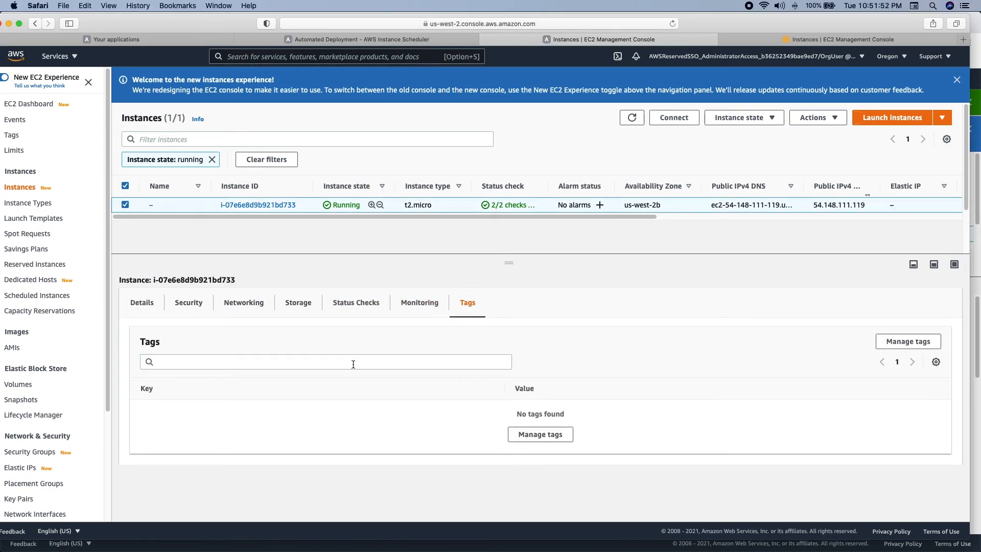
click(536, 431)
Add and save a tag on the us-west-2b instance with the key Schedule and the value DFW-office-hours
click(74, 211)
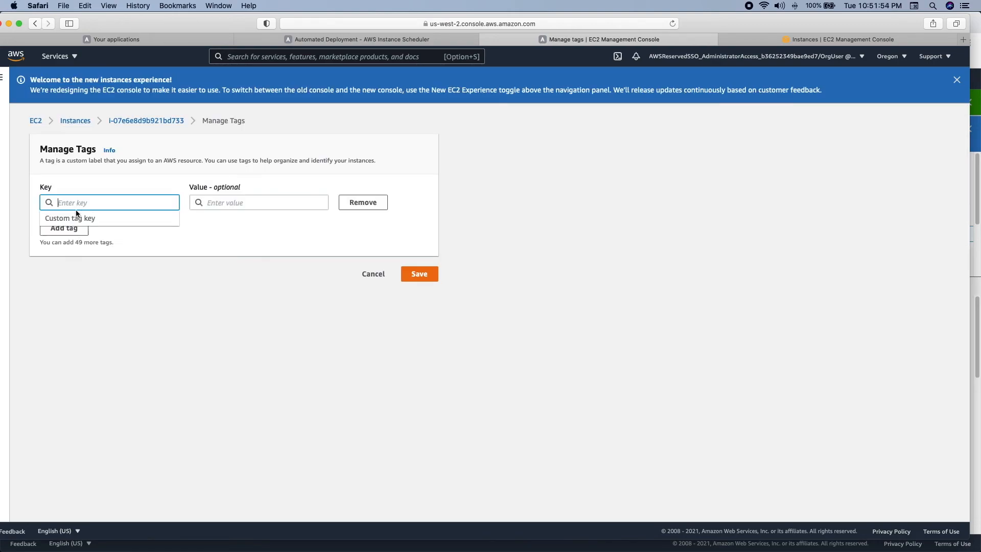
text(Schedule)
key(Tab)
key(super+v)
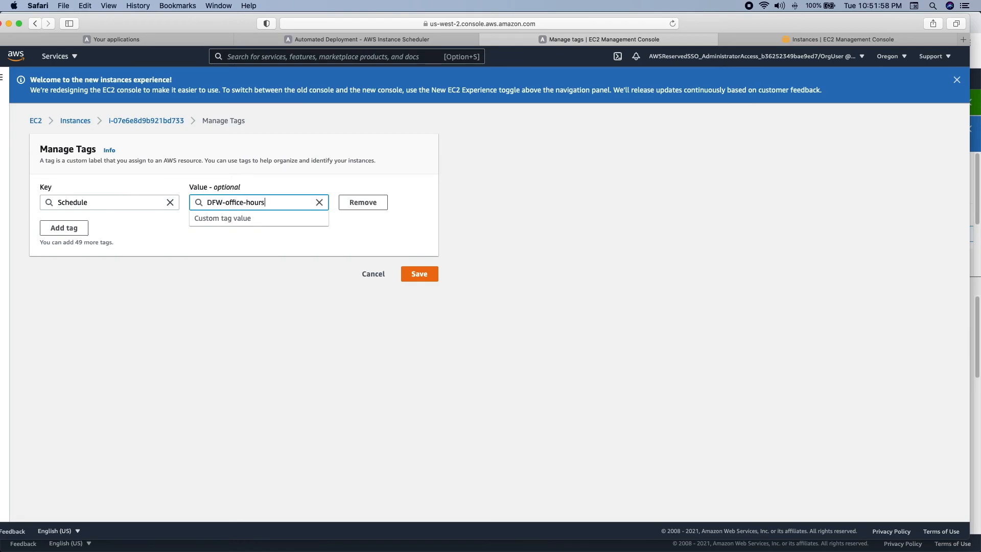
click(435, 271)
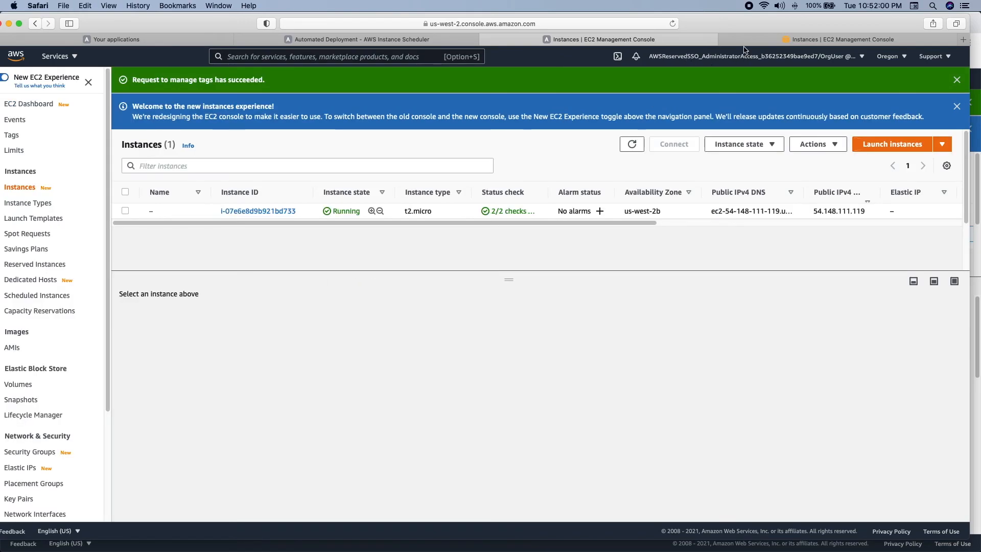
In the second account's N. Virginia region, tag the us-east-1a instance with key Schedule and value DFW-office-hours, save, and refresh the list
click(753, 40)
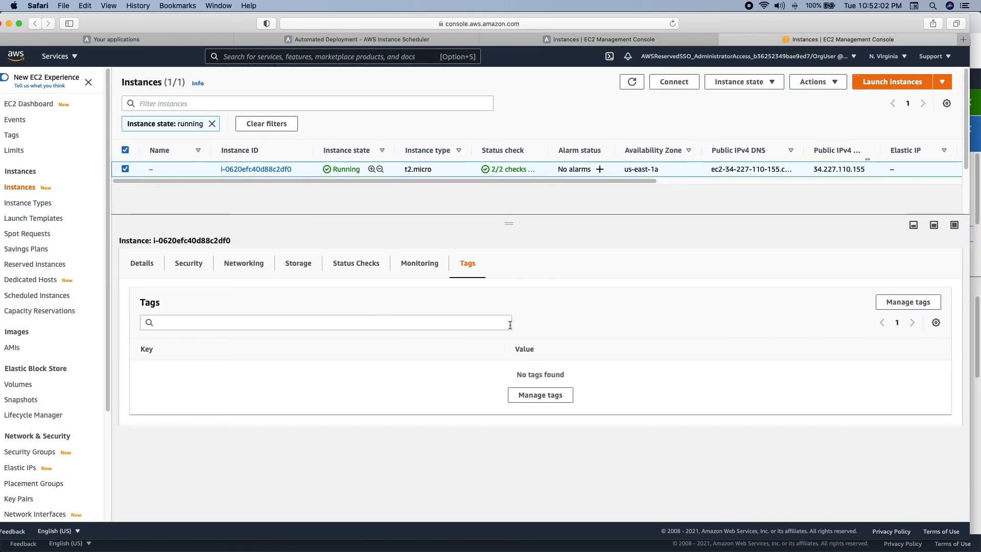
click(540, 395)
click(81, 174)
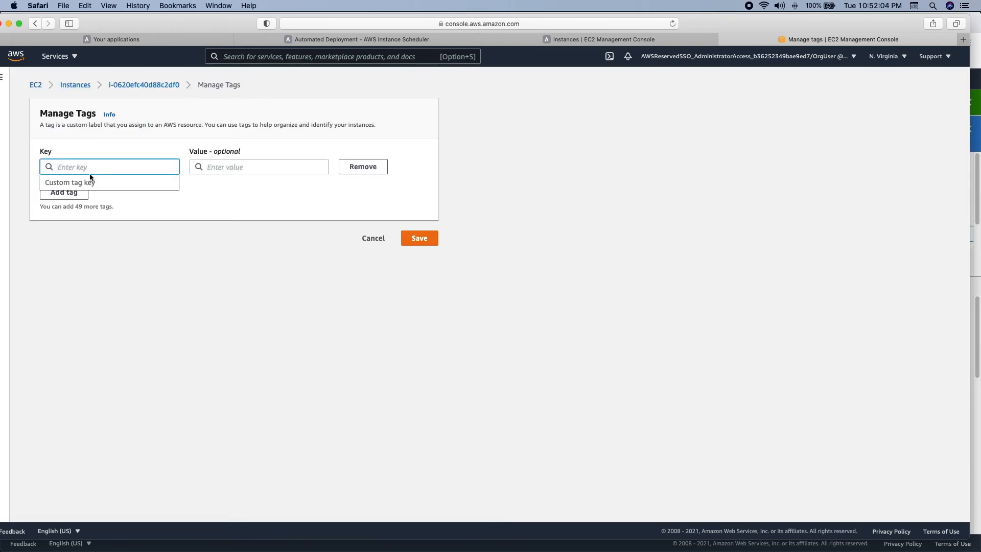
text(Schedule)
key(Tab)
key(super+v)
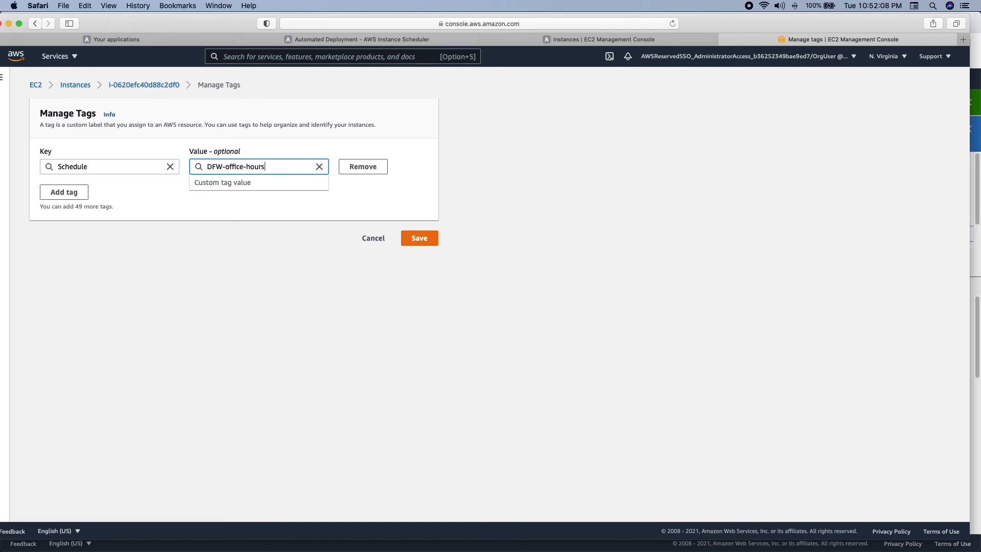
click(425, 240)
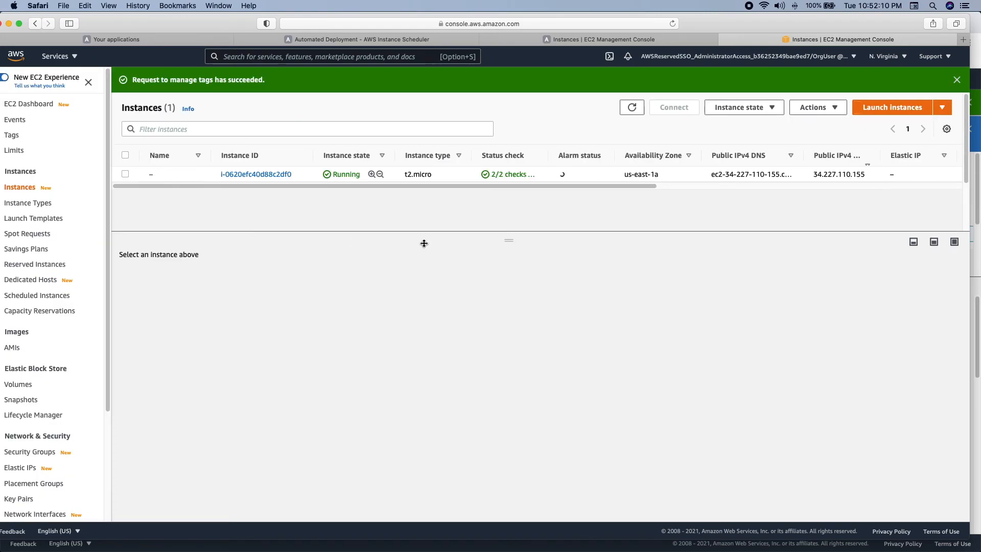
click(632, 110)
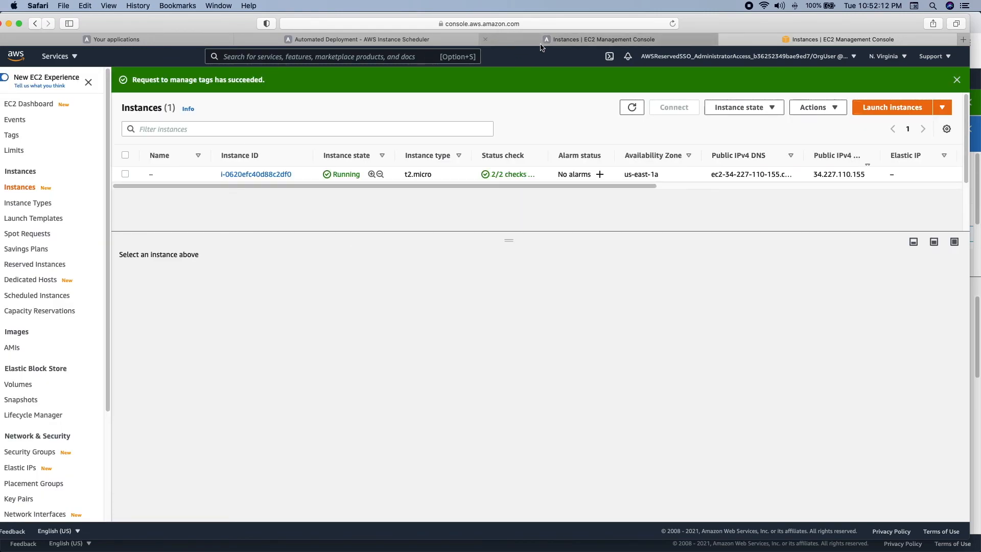
Switch to Chrome, refresh the first account's N. California and N. Virginia instance lists, and check the instance states and the us-east-1d instance's tags
click(10, 24)
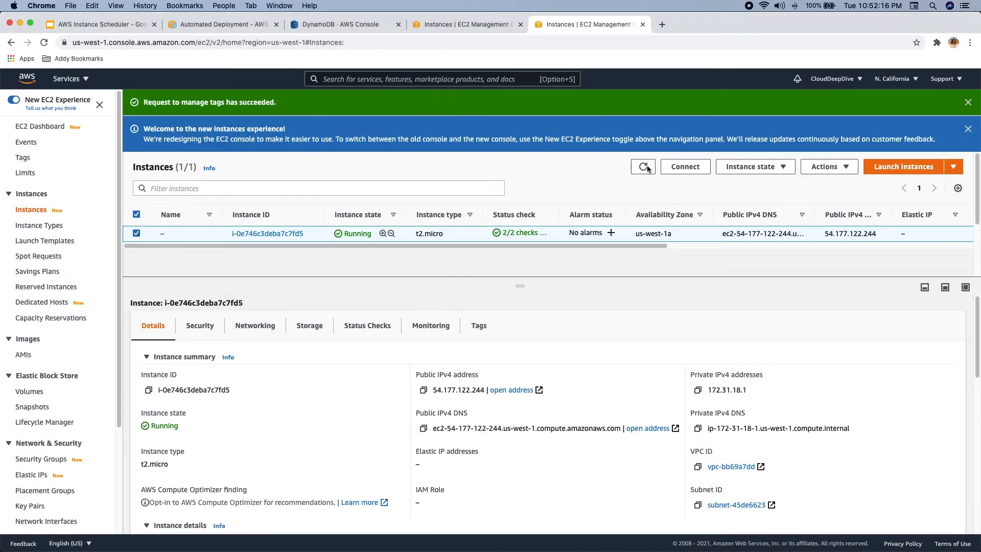
click(643, 166)
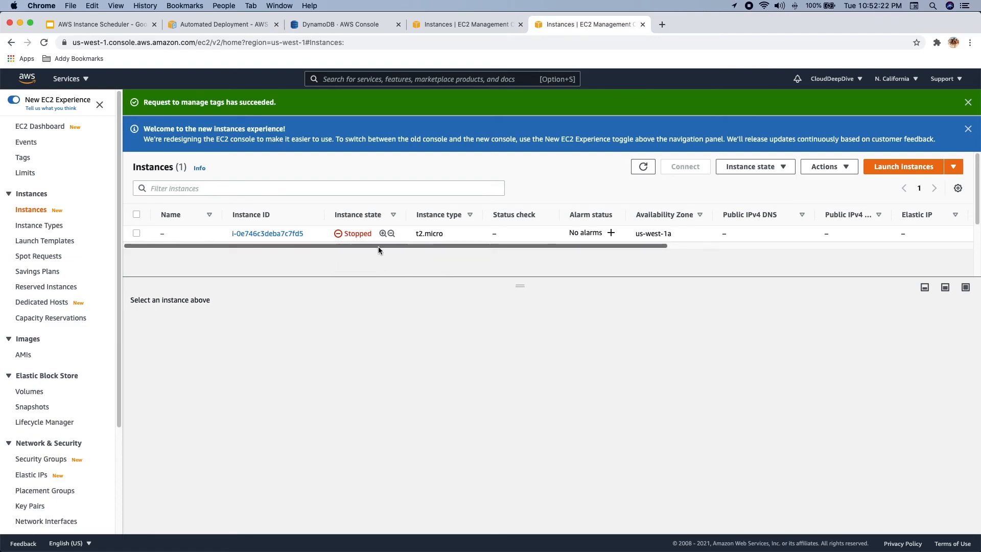
click(459, 25)
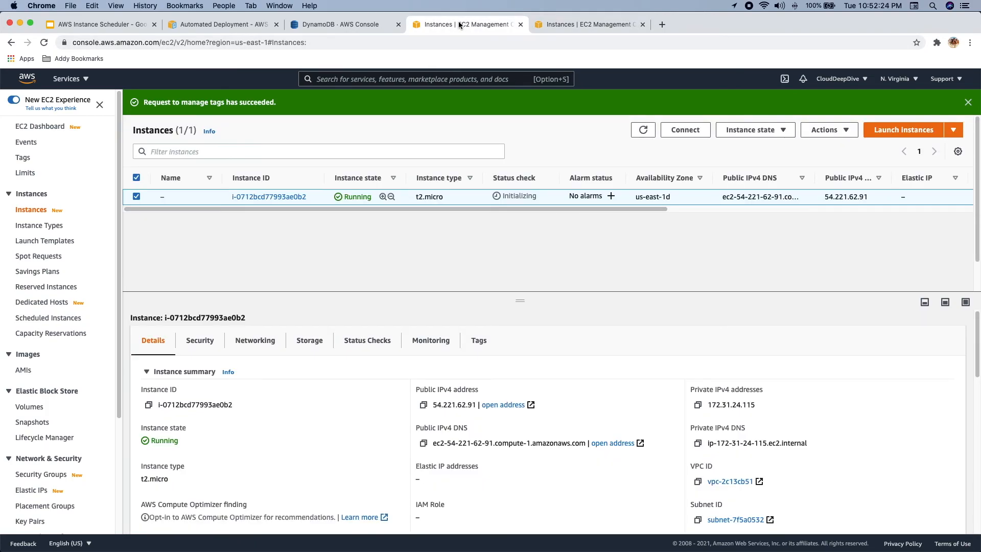
click(479, 340)
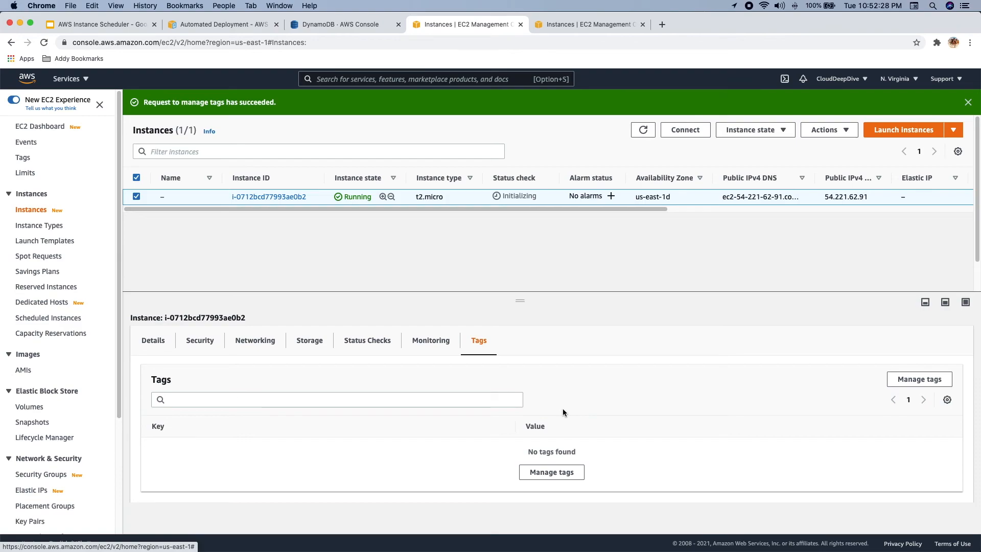
click(642, 130)
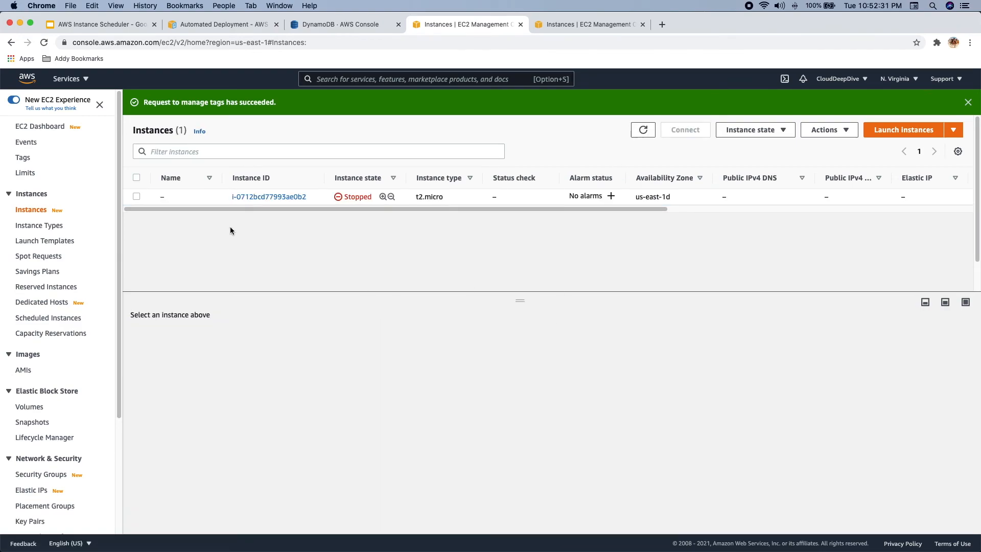
click(136, 196)
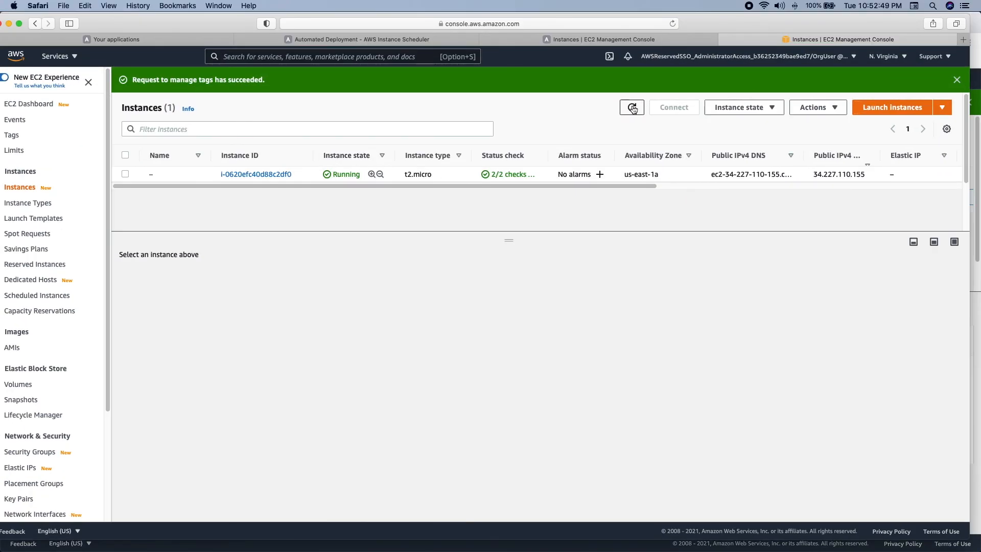
Back in Safari, refresh the second account's N. Virginia and Oregon instance lists to check their instance states
click(632, 108)
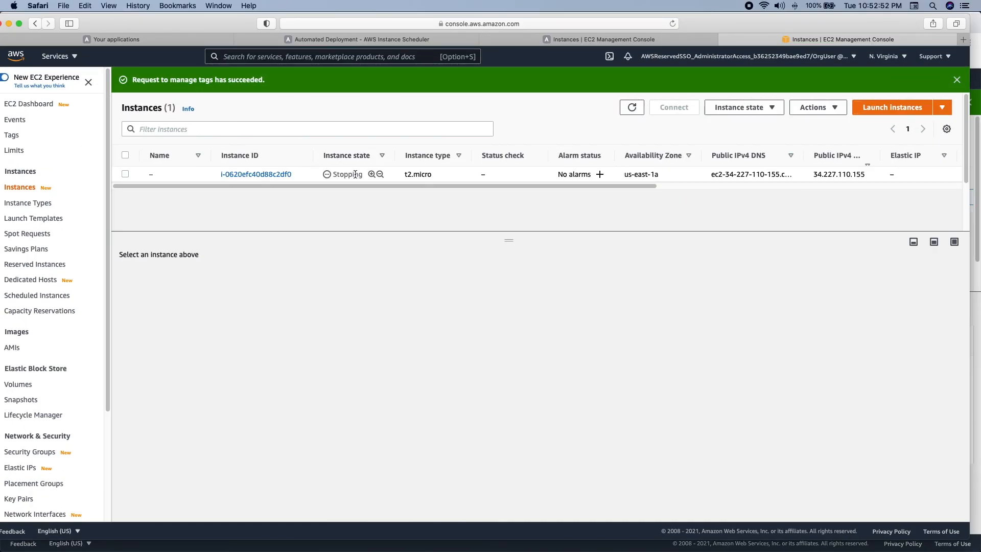
click(605, 39)
click(633, 145)
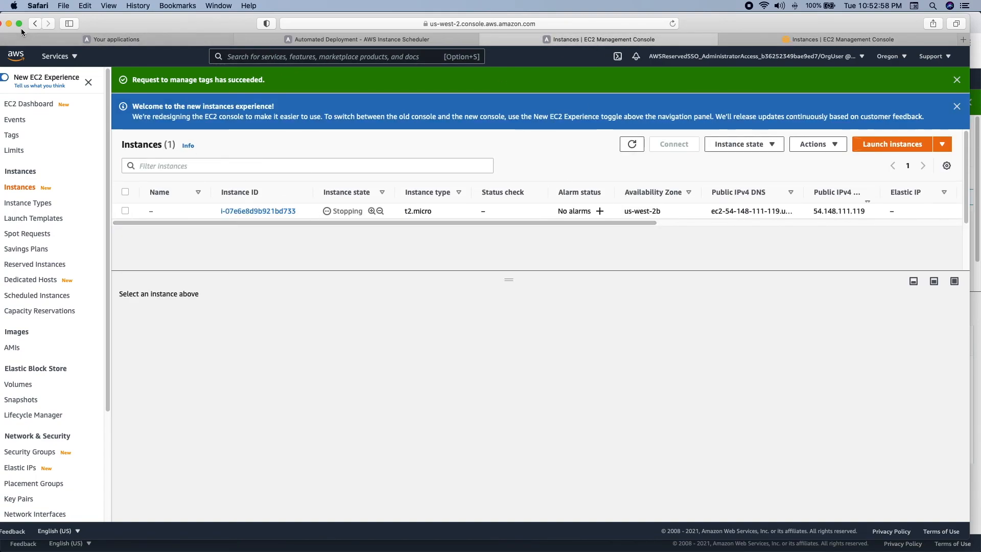
Return to Chrome, view the items of the MasterScheduler-v1 StateTable in DynamoDB, and go back to the N. Virginia EC2 instances
click(6, 23)
click(313, 25)
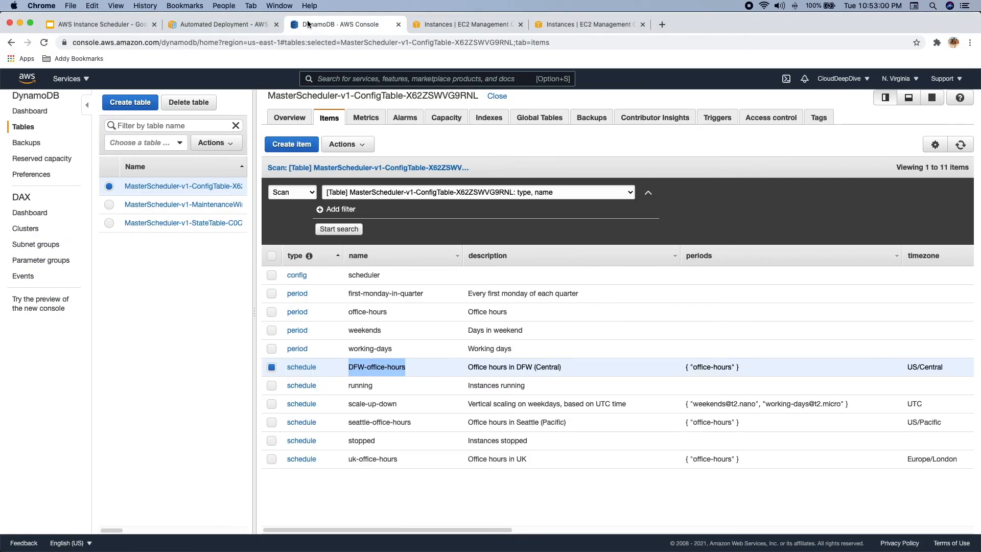
click(108, 223)
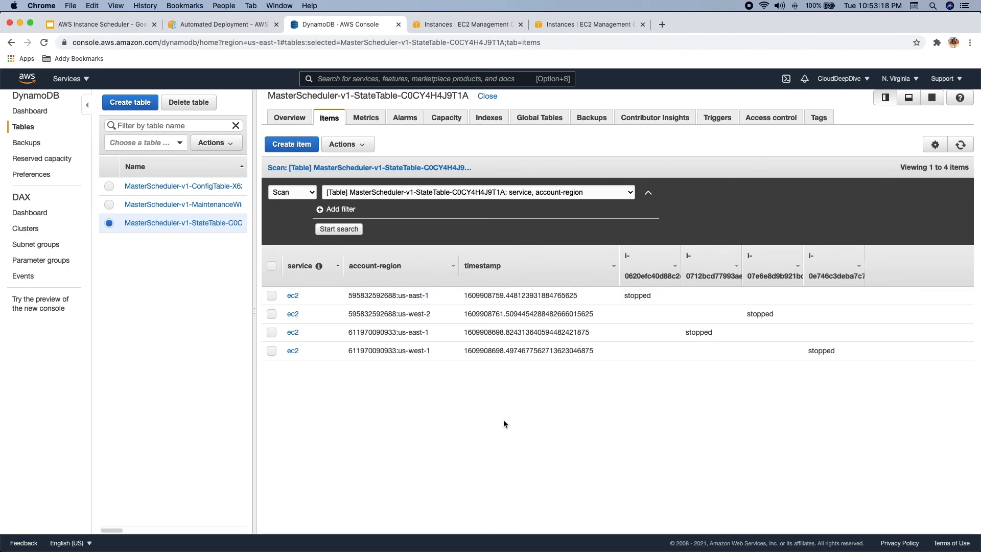
click(480, 25)
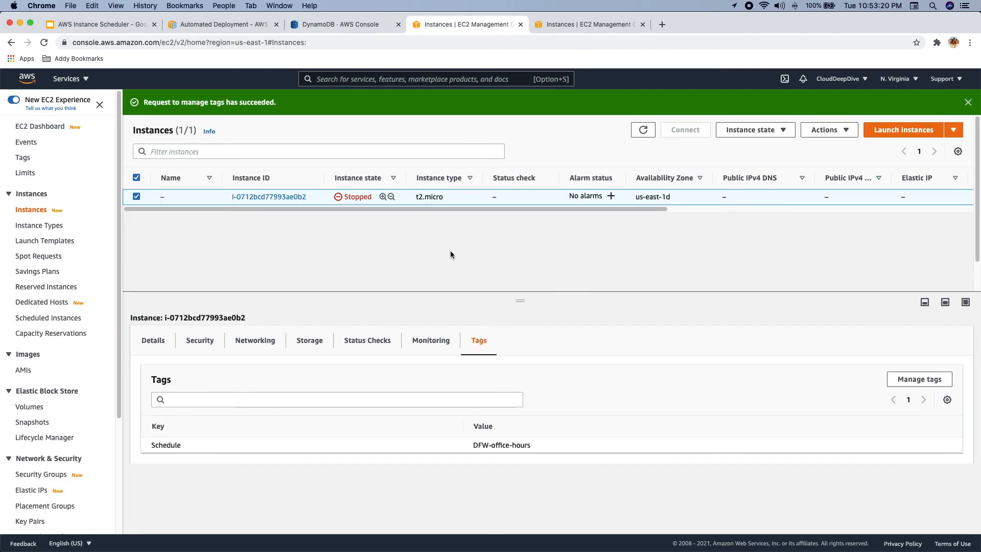